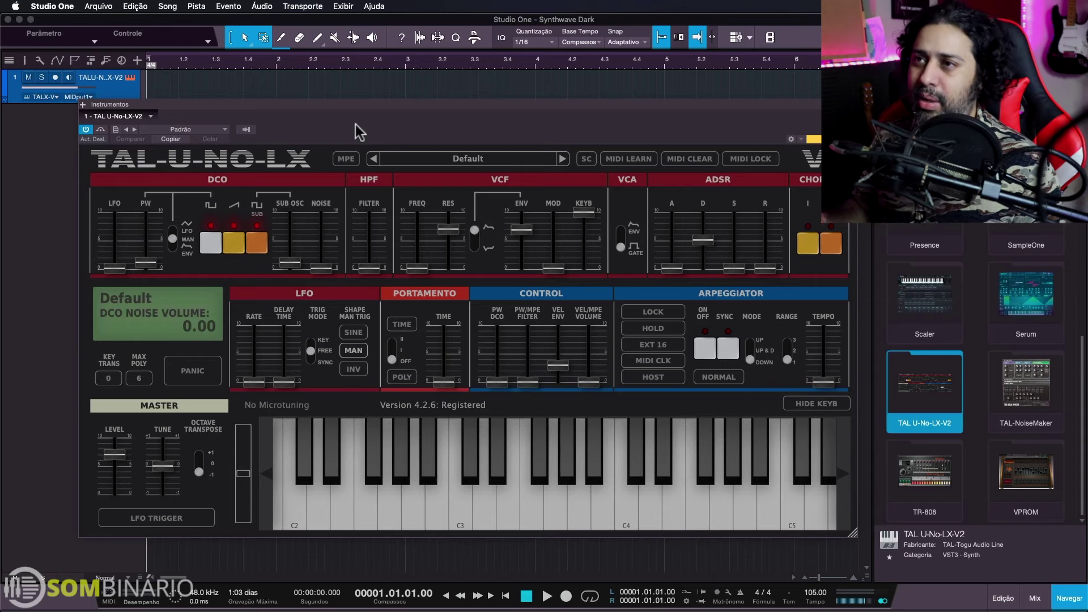
# Raise the DCO's LFO amount and pulse width, enable its saw wave, and blend in sub oscillator plus noise at about 1.22
pyautogui.click(354, 124)
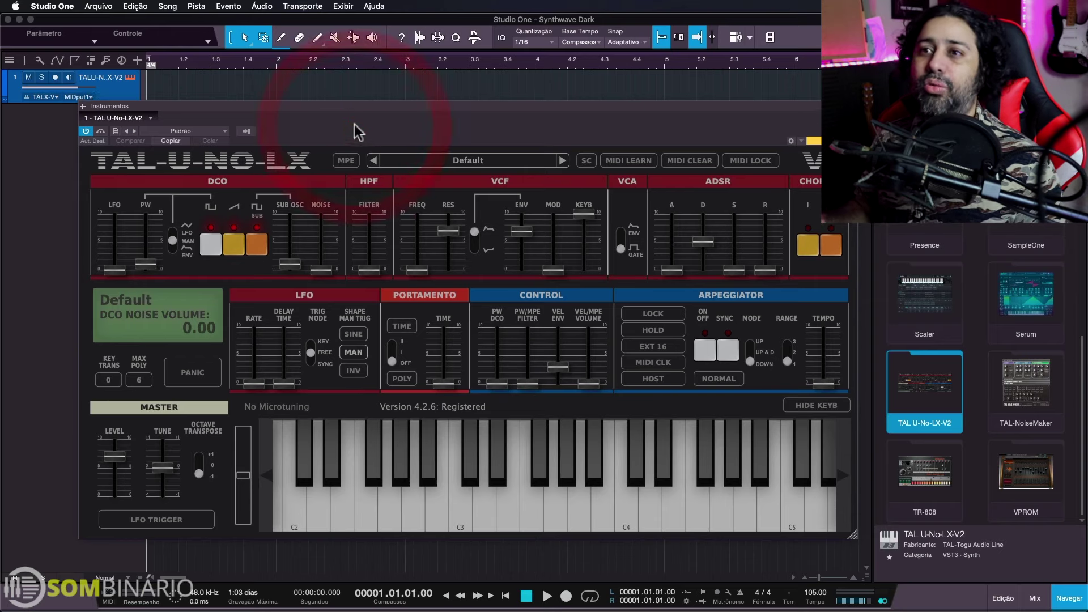
pyautogui.moveTo(355, 124); pyautogui.dragTo(545, 136)
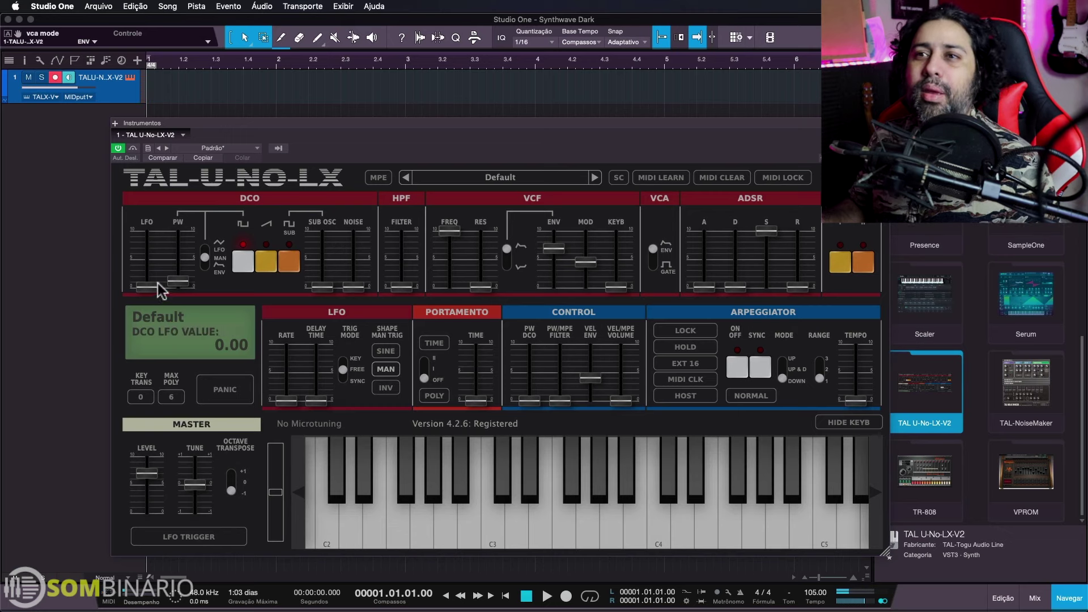
pyautogui.moveTo(159, 287)
pyautogui.mouseDown()
pyautogui.moveTo(159, 266)
pyautogui.moveTo(158, 285)
pyautogui.mouseUp()
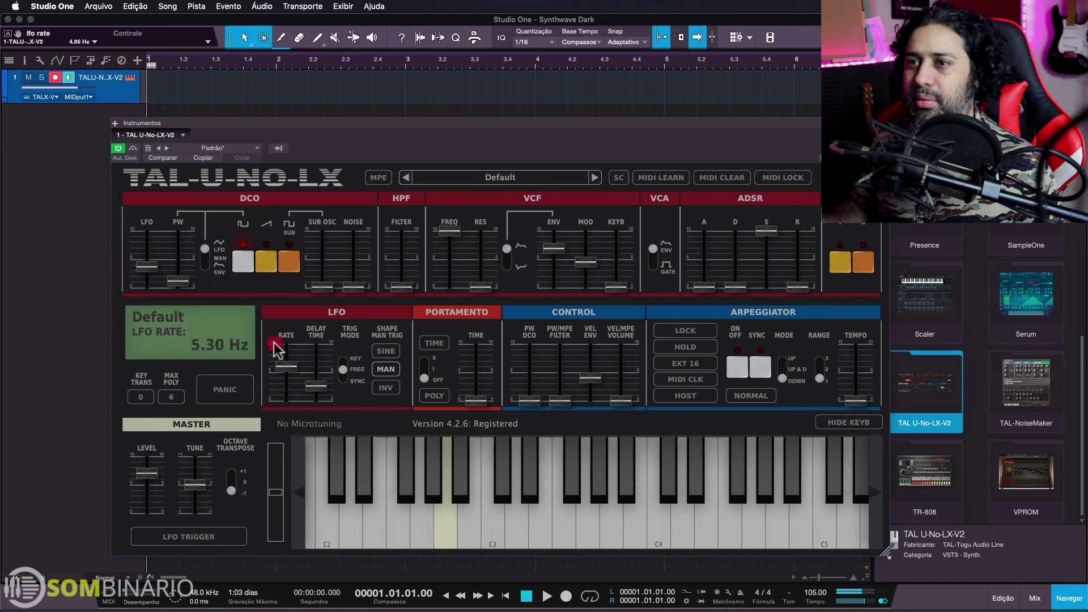
pyautogui.moveTo(177, 280); pyautogui.dragTo(180, 271)
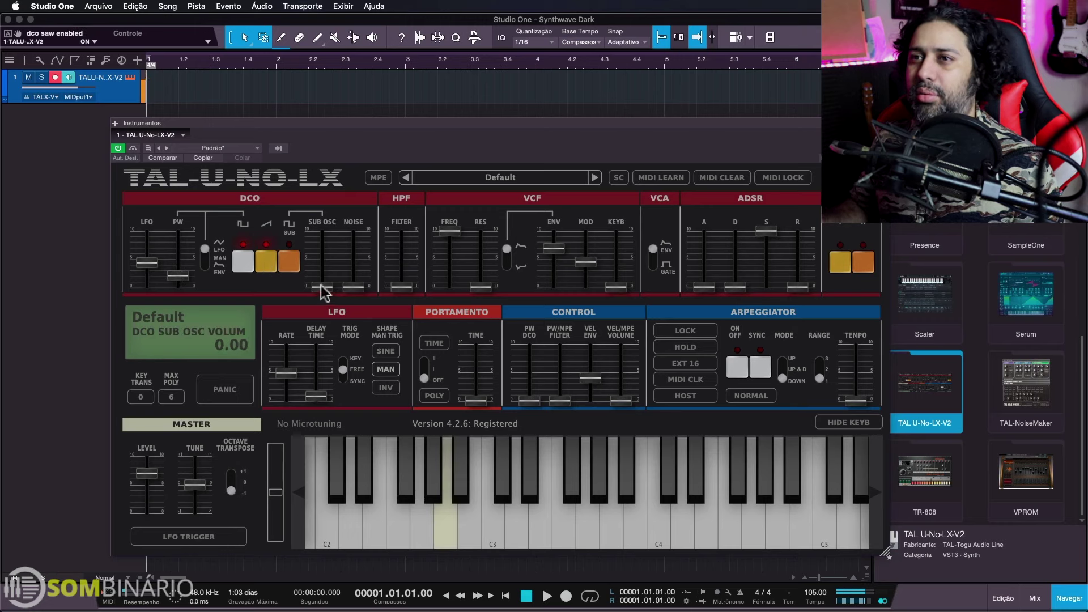
pyautogui.moveTo(353, 286); pyautogui.dragTo(361, 281)
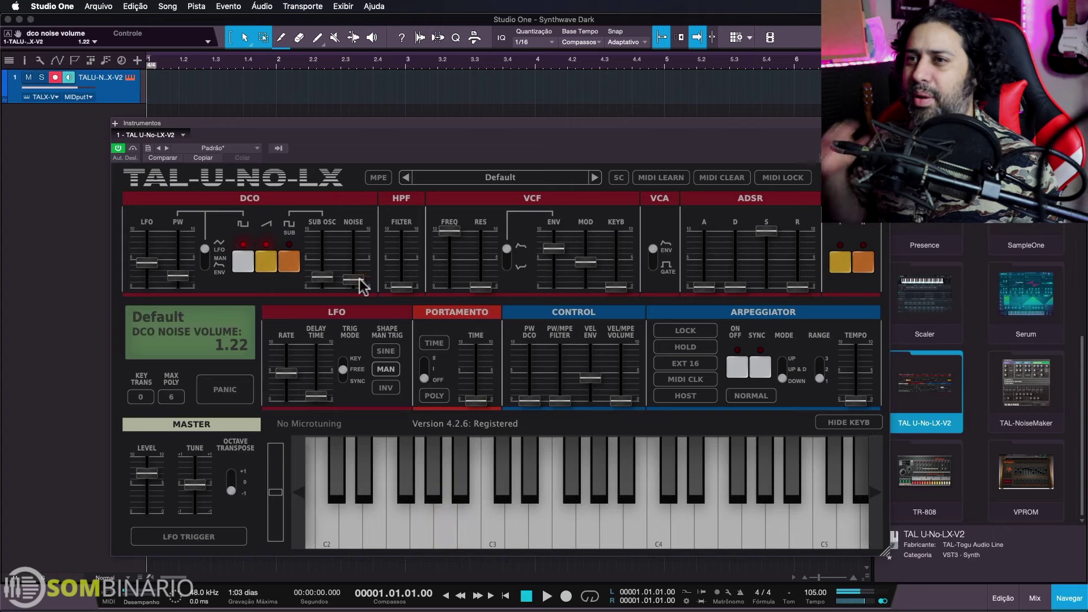
# Set the VCF cutoff to about 4.74 and resonance to about 2.81, and switch the VCA mode to Gate
pyautogui.moveTo(480, 287); pyautogui.dragTo(454, 266)
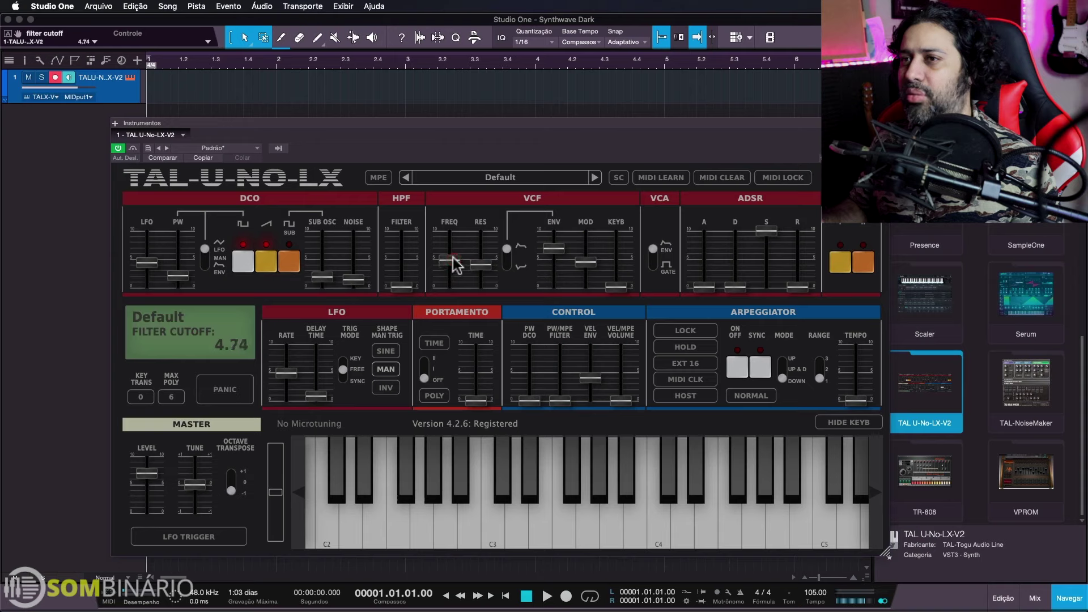
pyautogui.moveTo(481, 264)
pyautogui.mouseDown()
pyautogui.moveTo(481, 298)
pyautogui.moveTo(485, 272)
pyautogui.mouseUp()
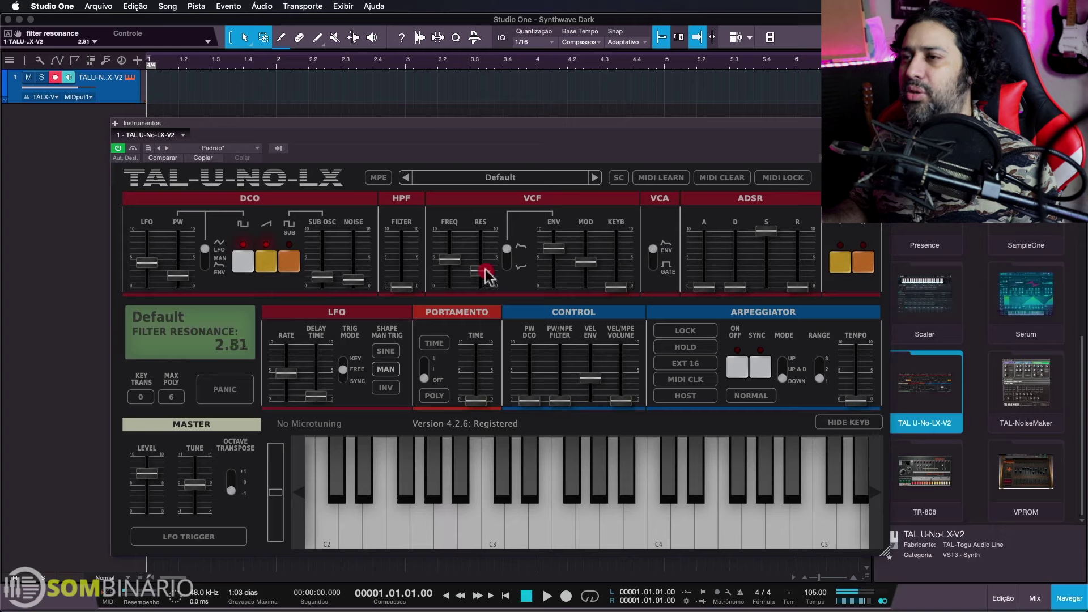
pyautogui.moveTo(652, 253); pyautogui.dragTo(656, 270)
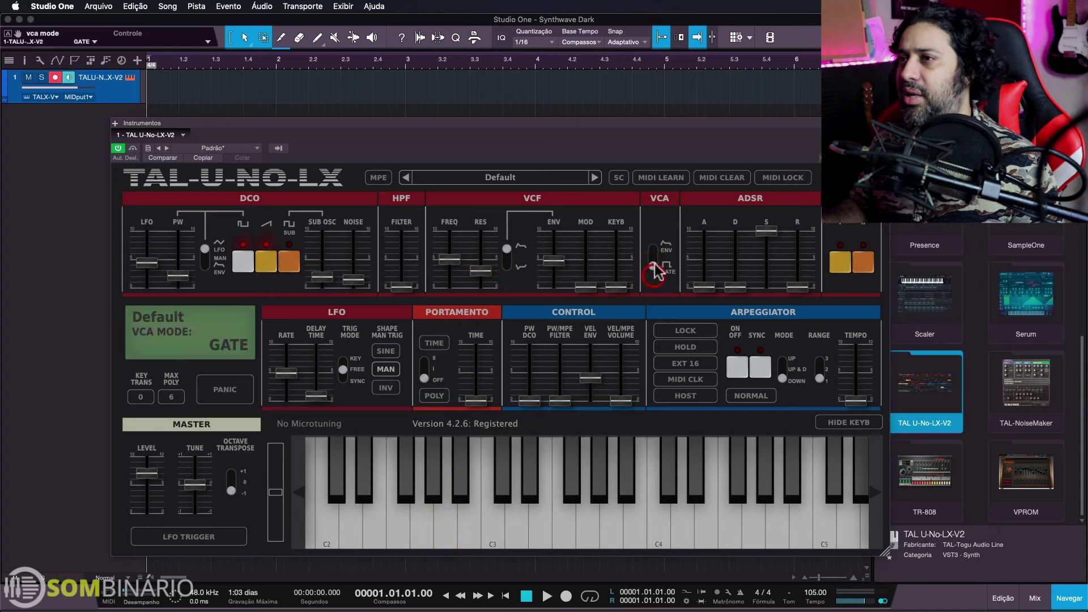
# Lower the ADSR sustain to its minimum and set the decay to about 3.69
pyautogui.moveTo(765, 233); pyautogui.dragTo(773, 303)
pyautogui.click(704, 286)
pyautogui.moveTo(705, 283); pyautogui.dragTo(736, 270)
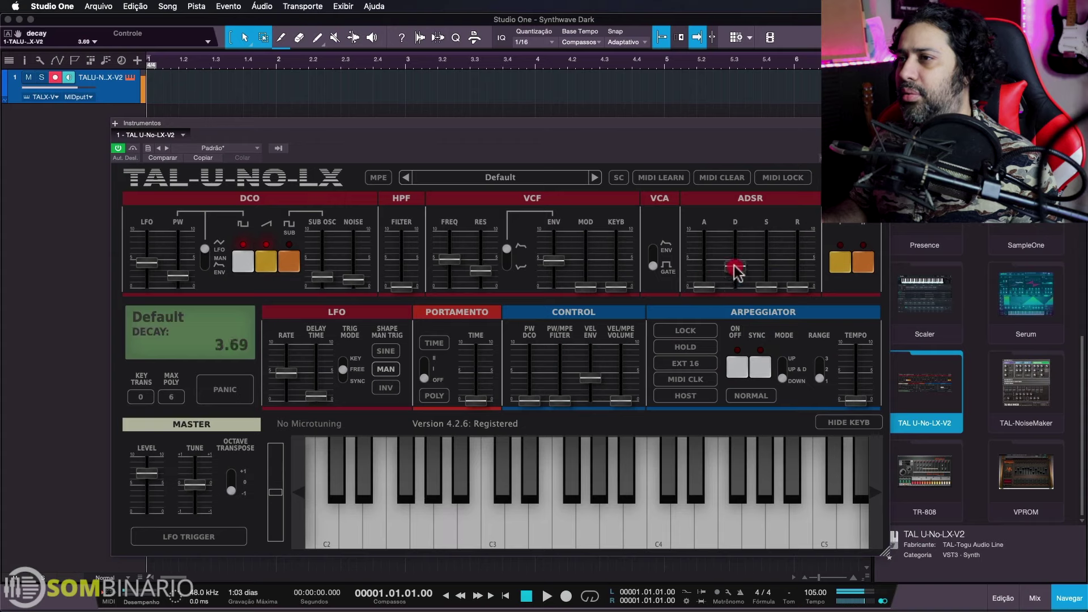
# Readjust the filter envelope amount and lengthen the ADSR decay to about 5.37
pyautogui.moveTo(553, 261); pyautogui.dragTo(553, 295)
pyautogui.moveTo(554, 245)
pyautogui.mouseDown()
pyautogui.moveTo(557, 292)
pyautogui.moveTo(554, 265)
pyautogui.mouseUp()
pyautogui.click(704, 264)
pyautogui.moveTo(709, 269); pyautogui.dragTo(741, 274)
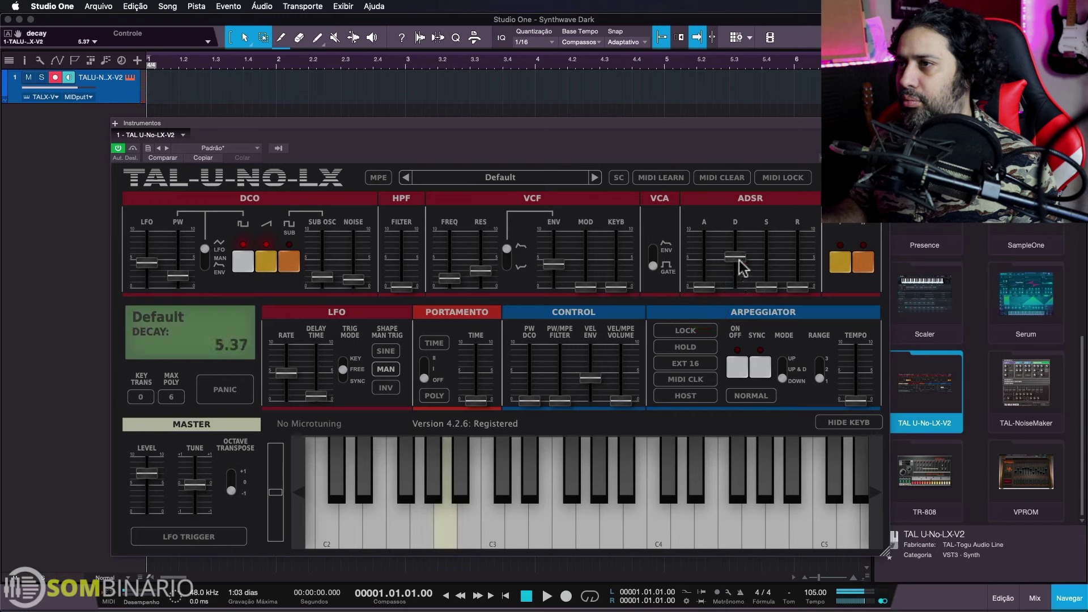
pyautogui.moveTo(739, 260); pyautogui.dragTo(739, 264)
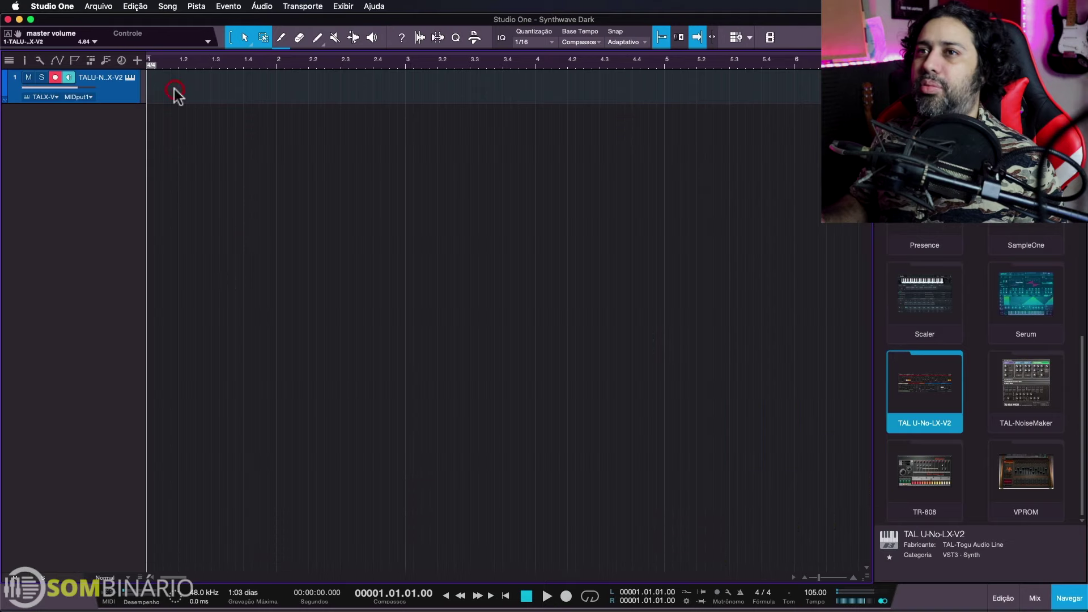
# Create an instrument part on the TAL U-No-LX track spanning bars 1 to 5 and fit the loop range to it
pyautogui.doubleClick(197, 92)
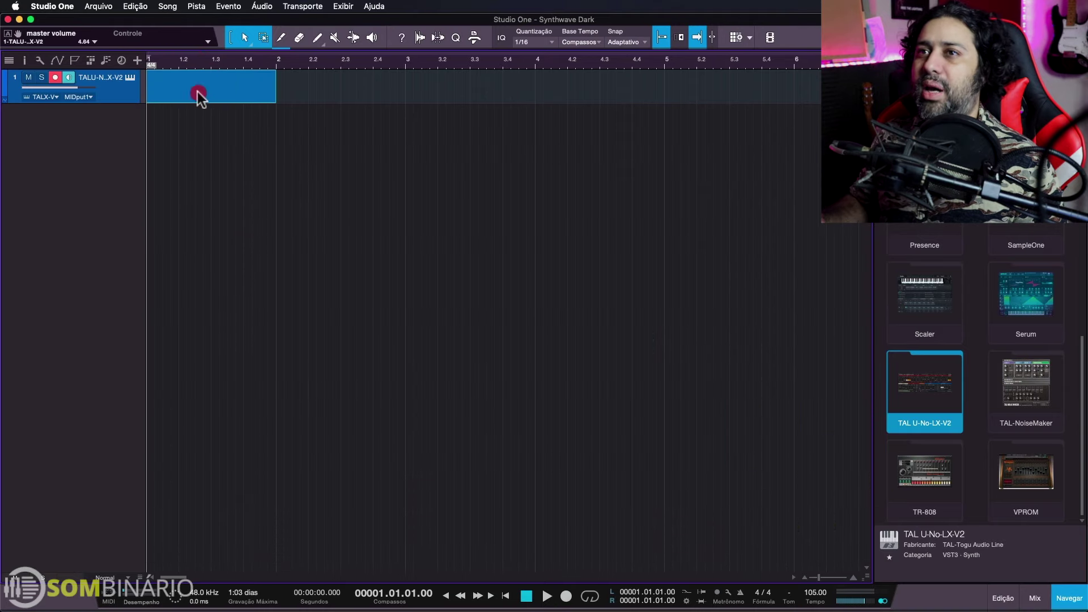
pyautogui.moveTo(276, 97)
pyautogui.mouseDown()
pyautogui.moveTo(517, 111)
pyautogui.moveTo(670, 93)
pyautogui.moveTo(582, 52)
pyautogui.moveTo(65, 52)
pyautogui.mouseUp()
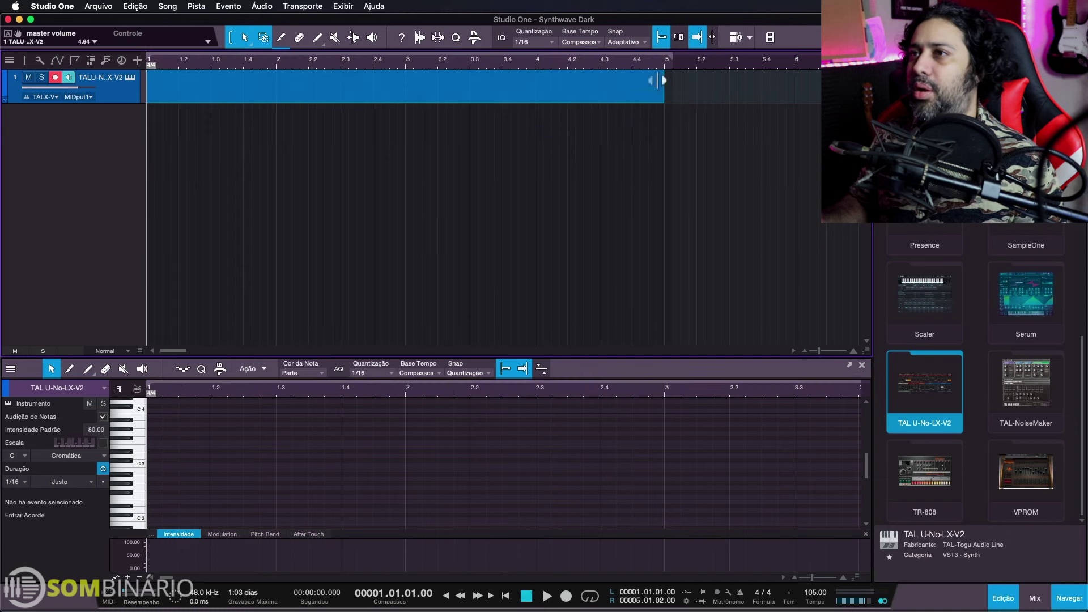
pyautogui.moveTo(666, 59); pyautogui.dragTo(664, 59)
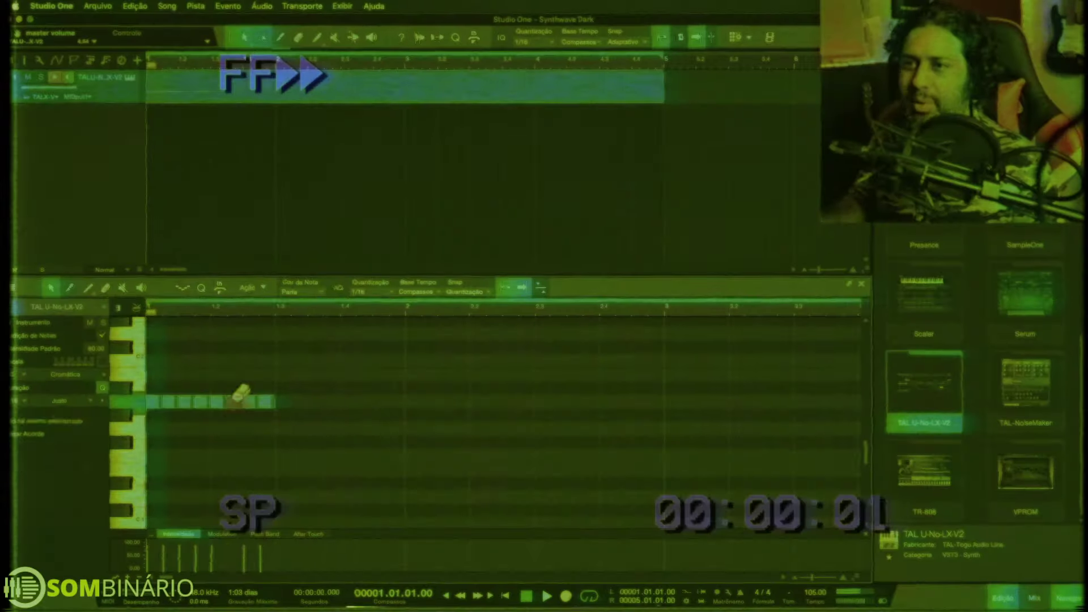
# Fill the part with repeated 1/16 notes, A1 in bars 1–2, B1 in bar 3 and A#1 in bar 4, and play it back
pyautogui.moveTo(238, 399); pyautogui.dragTo(405, 401)
pyautogui.moveTo(280, 401)
pyautogui.mouseDown()
pyautogui.moveTo(413, 376)
pyautogui.moveTo(542, 388)
pyautogui.moveTo(533, 387)
pyautogui.mouseUp()
pyautogui.press('space')
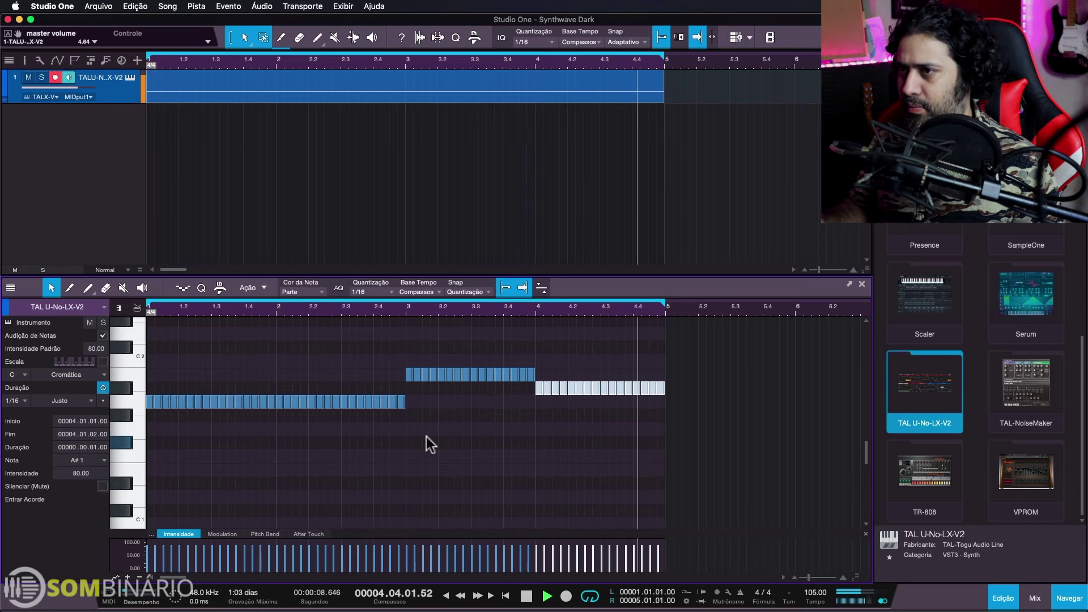
pyautogui.click(426, 444)
pyautogui.press('space')
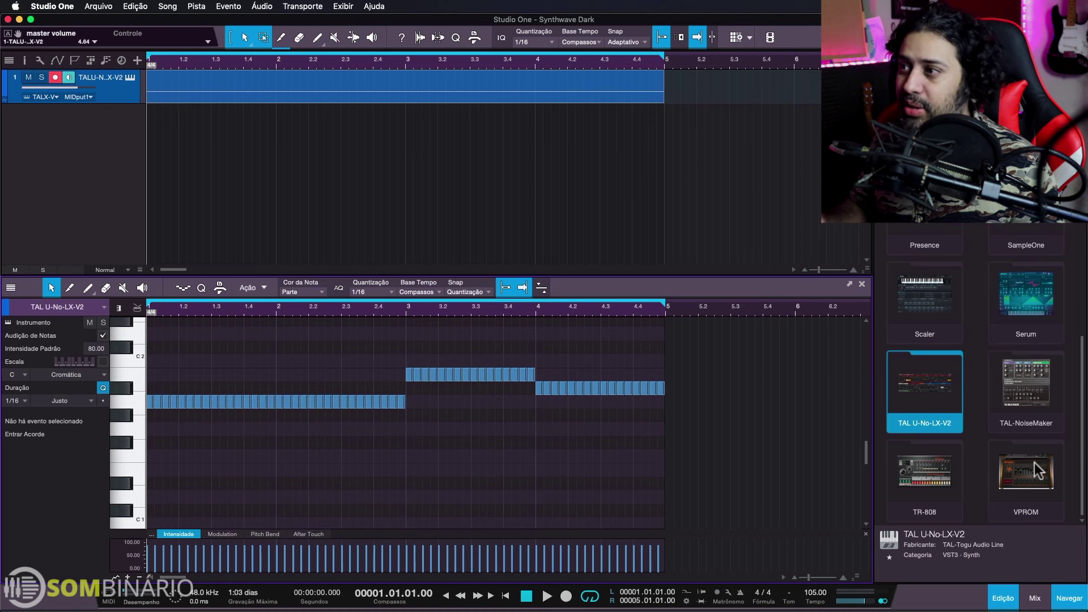
# Add the VPROM drum machine on a new track and load its LoCrush preset
pyautogui.moveTo(1037, 470); pyautogui.dragTo(518, 145)
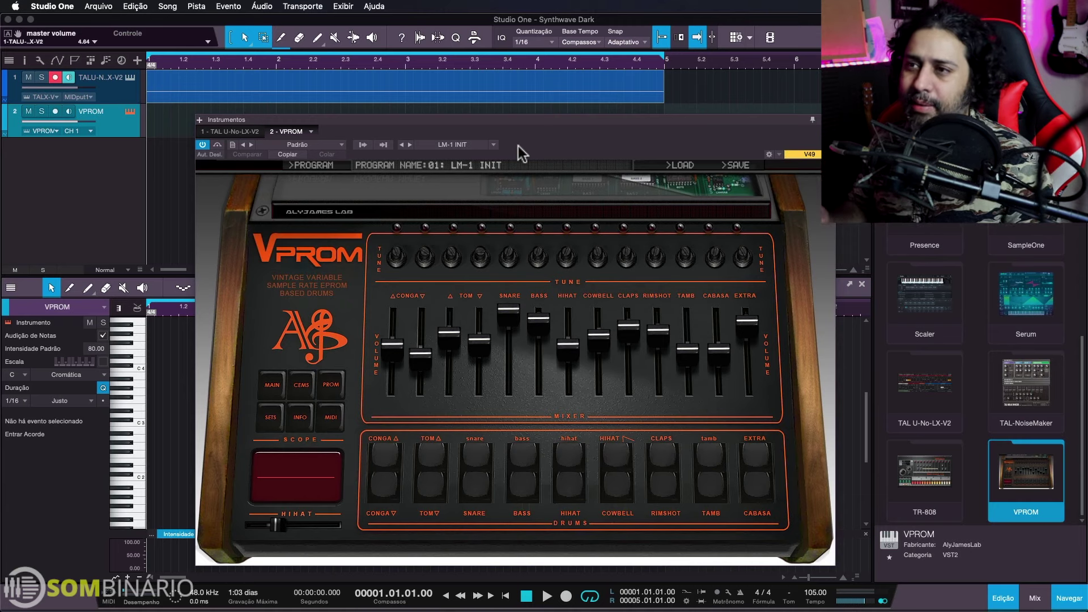
pyautogui.moveTo(525, 140); pyautogui.dragTo(517, 121)
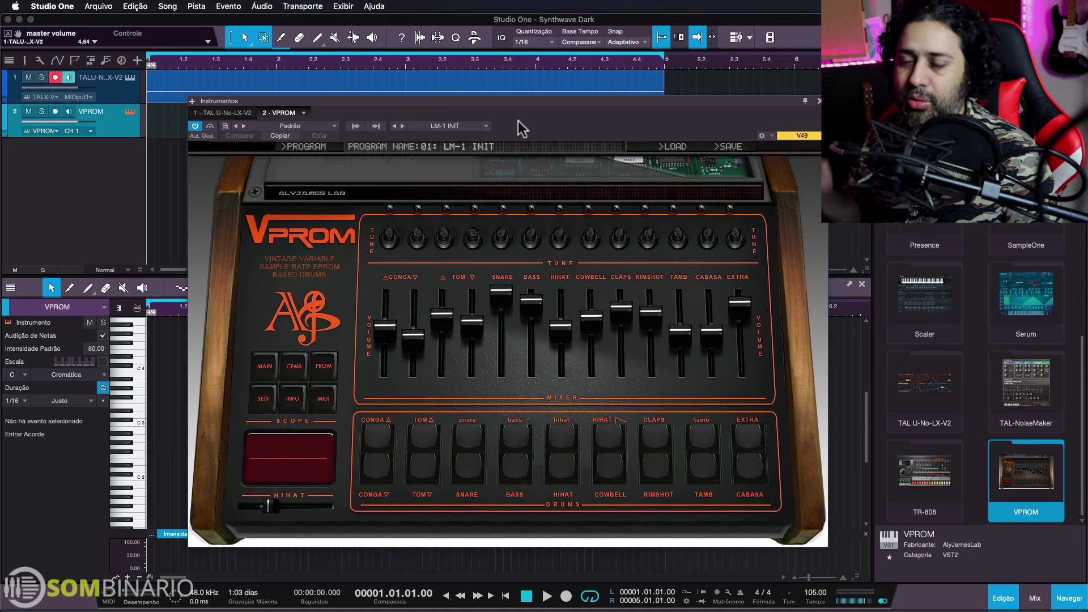
pyautogui.click(328, 368)
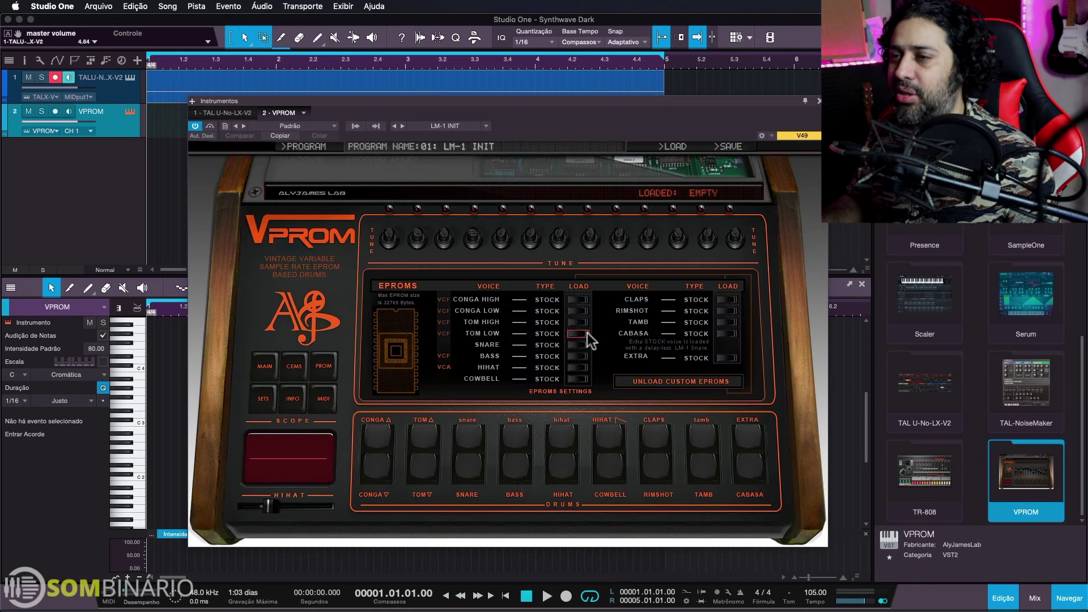
pyautogui.click(316, 127)
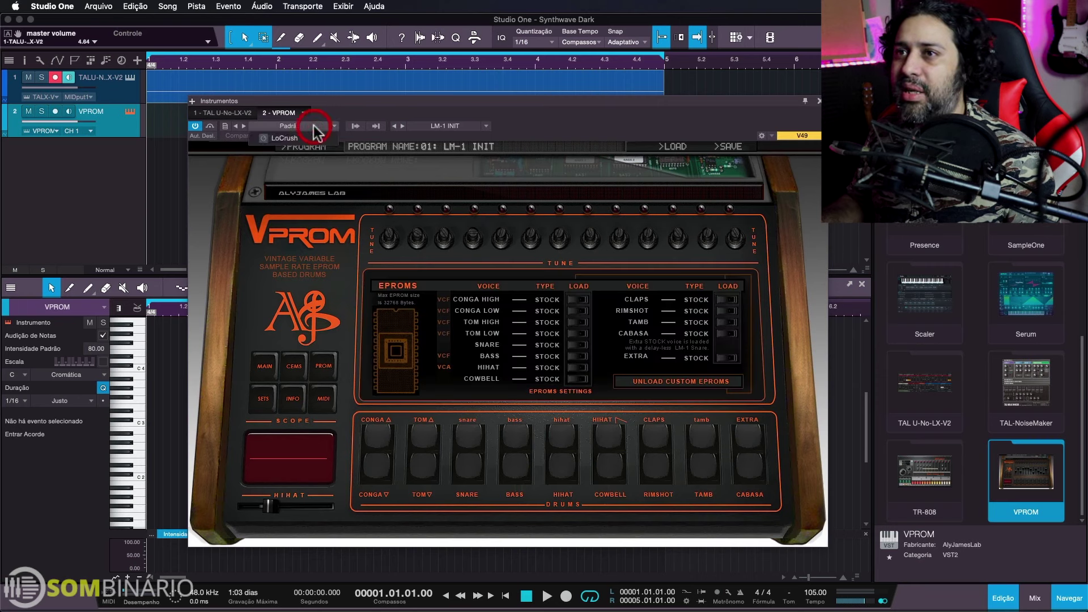
pyautogui.click(300, 138)
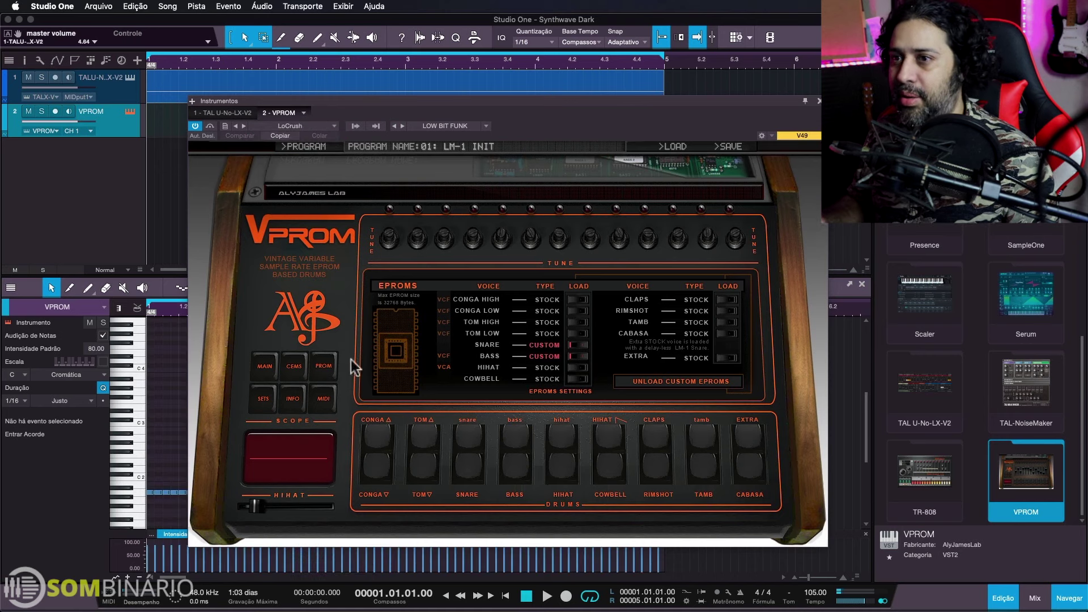
# Set VPROM's output routing mode to Single in its settings
pyautogui.click(261, 368)
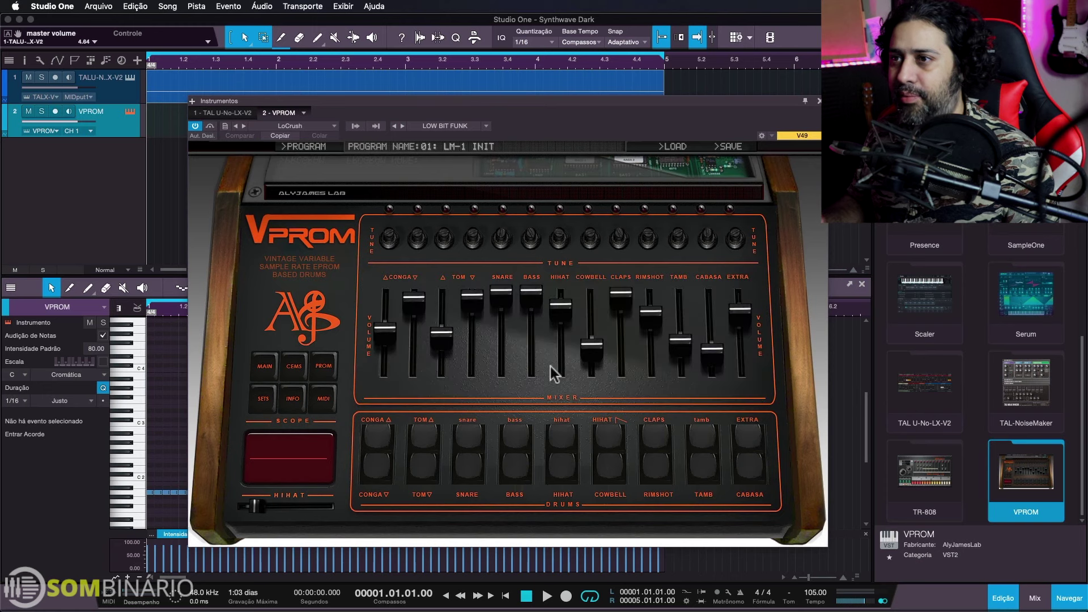
pyautogui.click(269, 395)
pyautogui.click(509, 327)
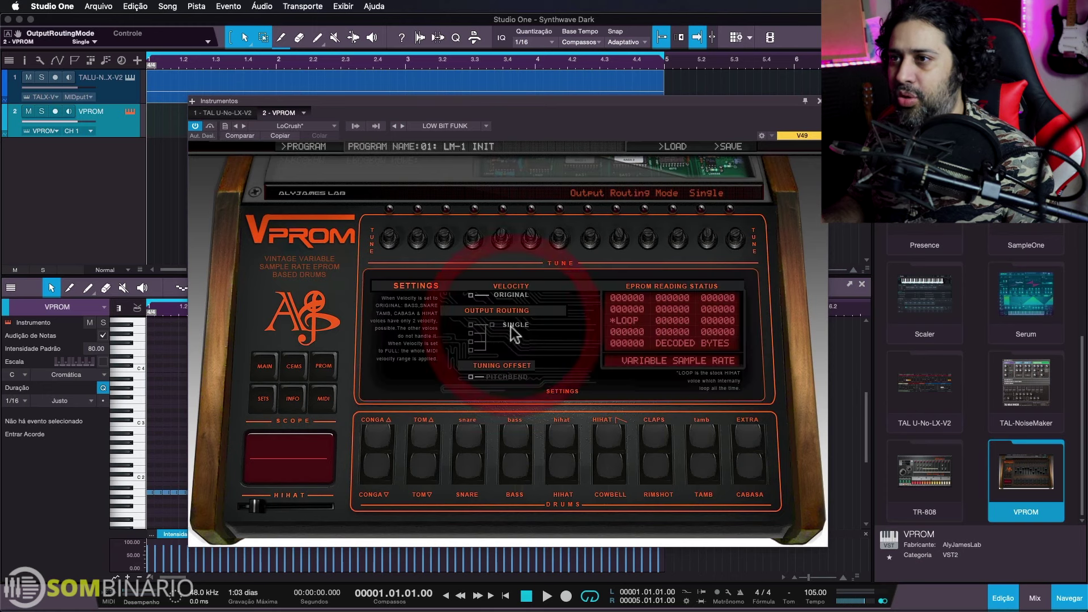
# Show the mixer and enable VPROM's Snare, HiHat, Cowbell, Tom High and Tom Low outputs as separate channels
pyautogui.click(1035, 601)
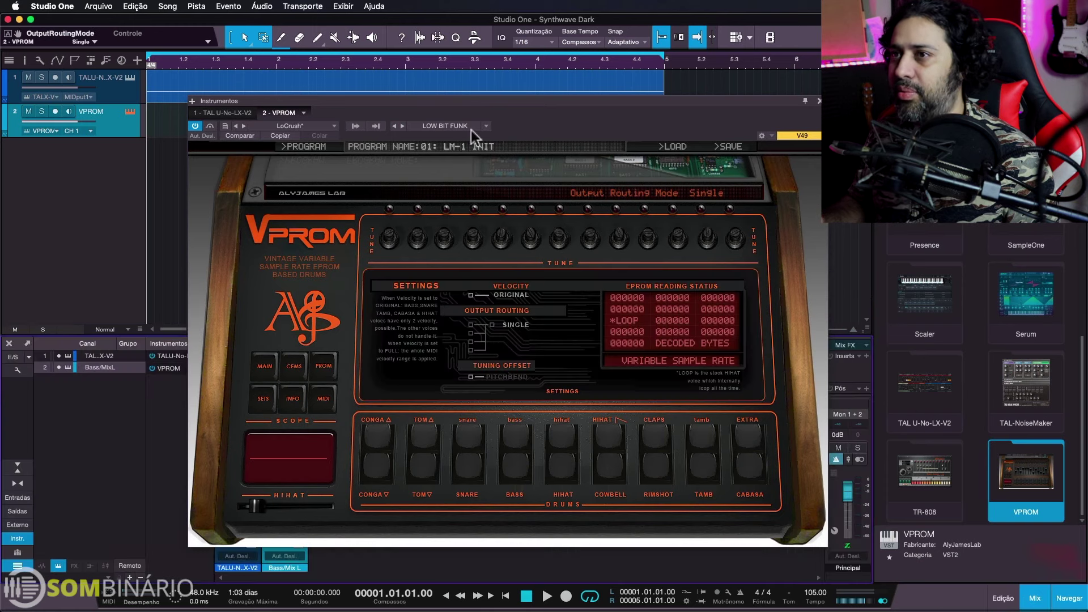
pyautogui.click(376, 127)
pyautogui.click(356, 165)
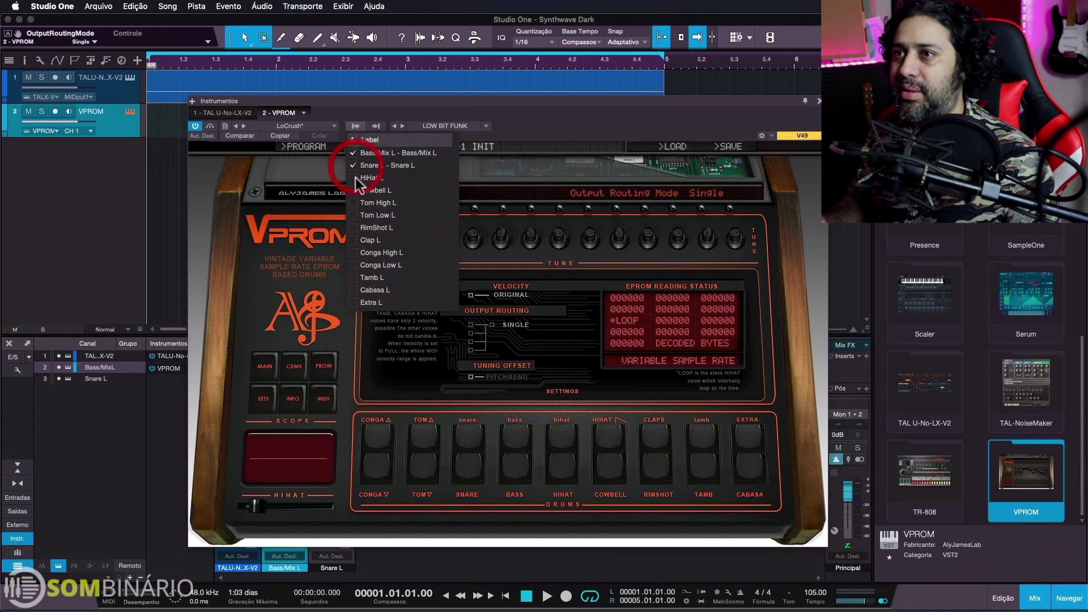
pyautogui.click(355, 177)
pyautogui.click(357, 202)
pyautogui.click(356, 189)
pyautogui.click(356, 215)
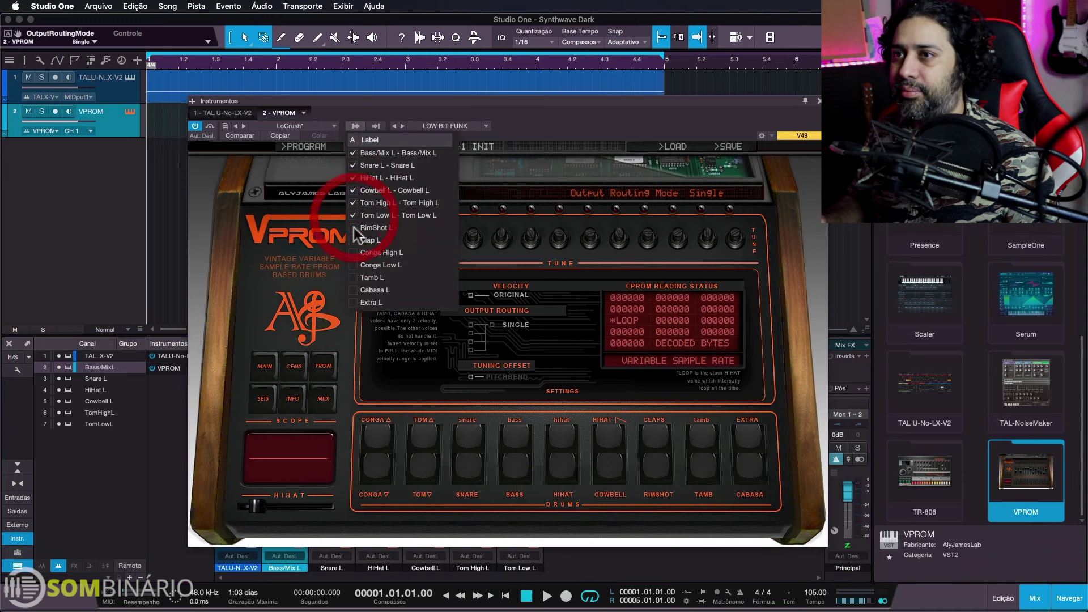
# Enable VPROM's RimShot, Clap, Conga High, Conga Low, Tamb, Cabasa and Extra outputs as well
pyautogui.click(356, 227)
pyautogui.click(356, 240)
pyautogui.click(356, 252)
pyautogui.click(355, 265)
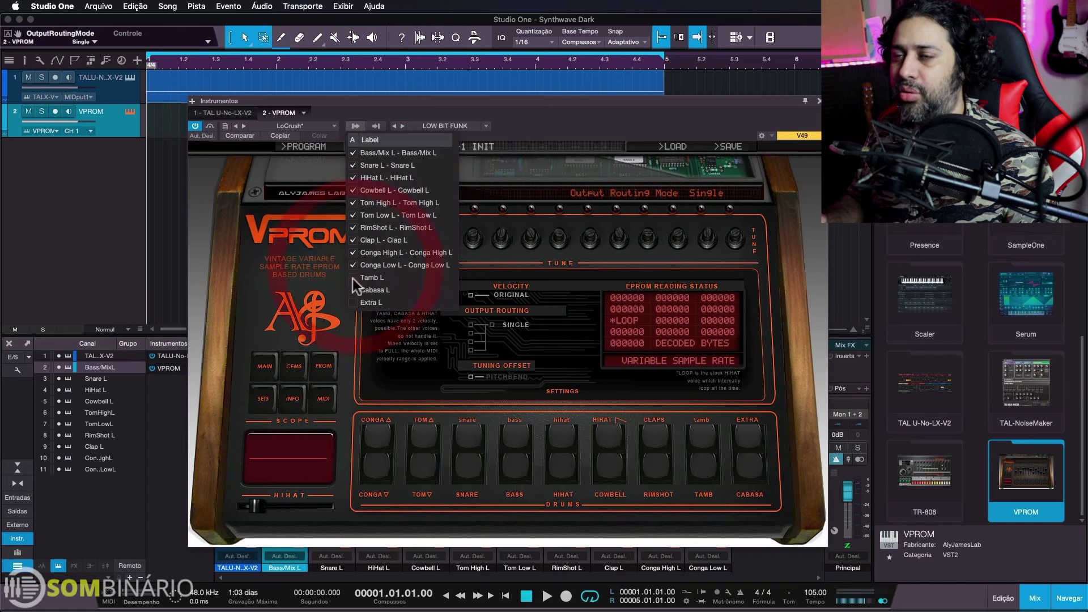
pyautogui.click(356, 277)
pyautogui.click(352, 290)
pyautogui.click(356, 301)
pyautogui.click(522, 114)
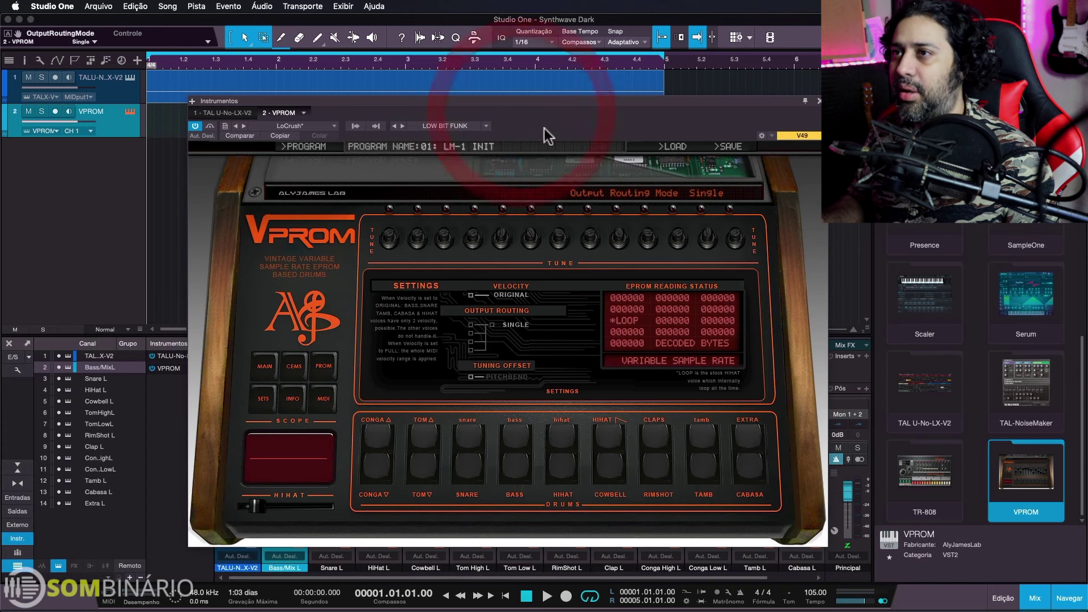
# Close the VPROM window and create a part on its track, extended from bar 1 to bar 5
pyautogui.moveTo(544, 134); pyautogui.dragTo(814, 166)
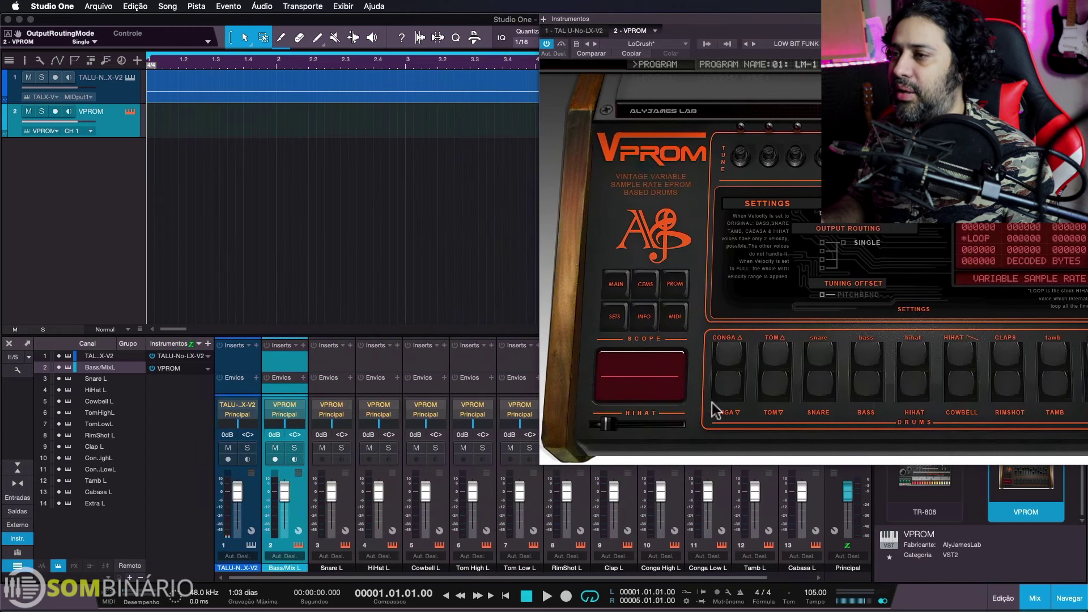
pyautogui.press('super+w')
pyautogui.click(158, 126)
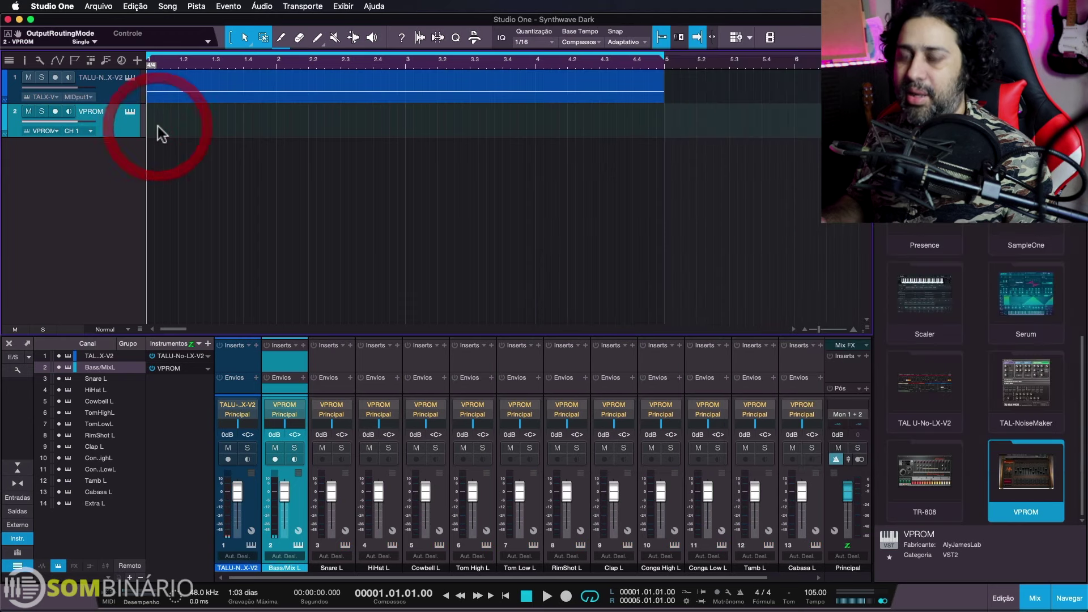
pyautogui.doubleClick(158, 125)
pyautogui.moveTo(276, 126); pyautogui.dragTo(664, 134)
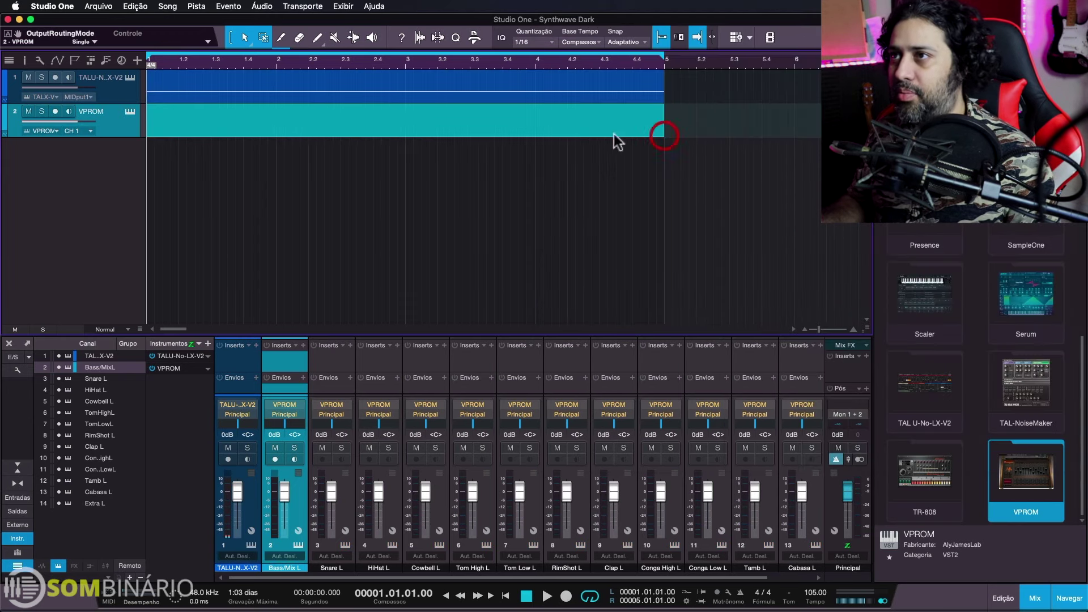
# Open the VPROM part in the pattern editor and apply the GM Drums pitch names
pyautogui.doubleClick(208, 131)
pyautogui.click(30, 308)
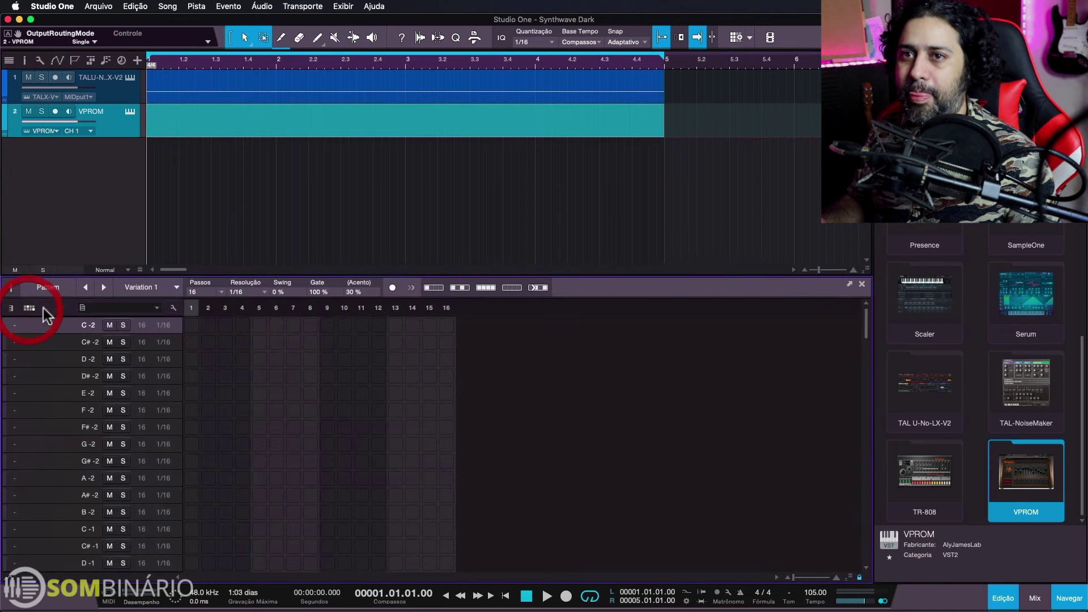
pyautogui.click(116, 310)
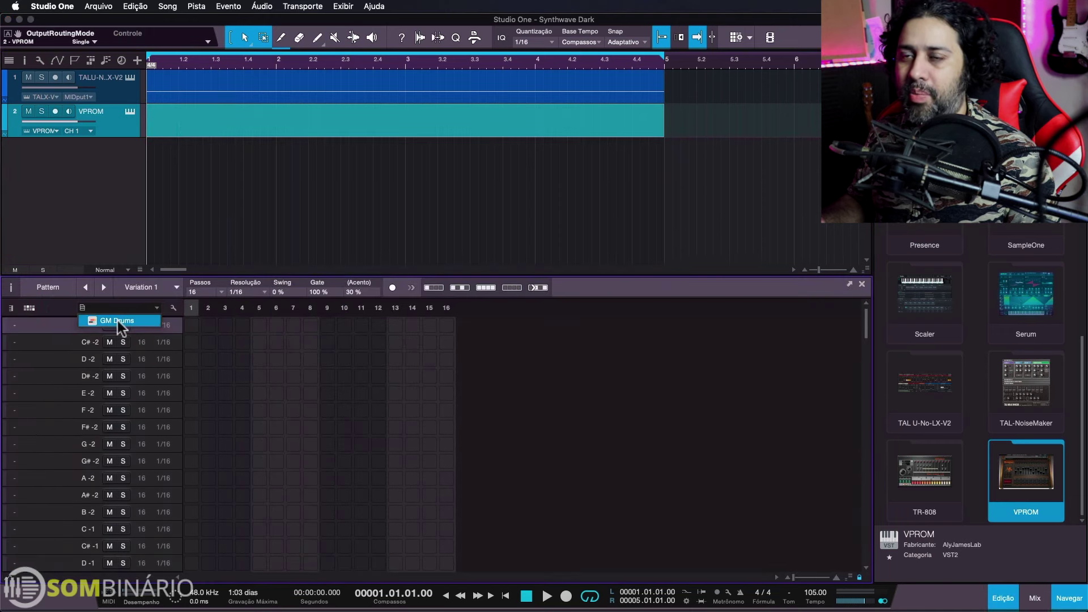
pyautogui.click(118, 321)
# Program a drum beat in the pattern, starting with a Bass Drum hit on step 1, and play it back
pyautogui.click(190, 341)
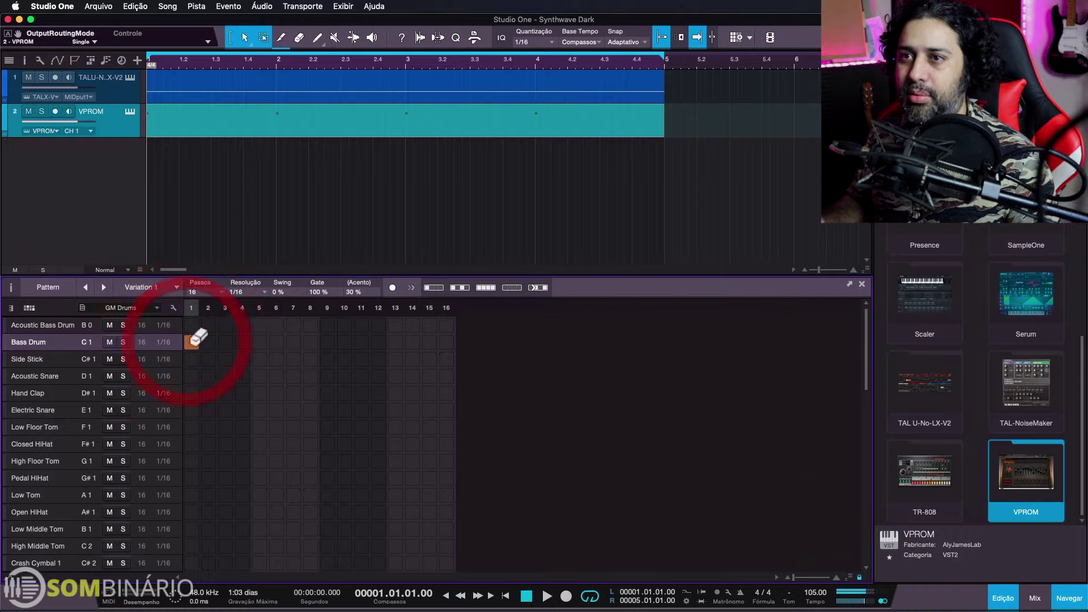
pyautogui.click(324, 360)
pyautogui.click(293, 325)
pyautogui.click(378, 324)
pyautogui.press('space')
pyautogui.click(463, 358)
pyautogui.click(599, 358)
pyautogui.press('space')
# Extend the drum pattern to 32 steps and add a Closed HiHat rhythm with Open HiHat hits on steps 7 and 23
pyautogui.scroll(-3, 42, 427)
pyautogui.click(42, 427)
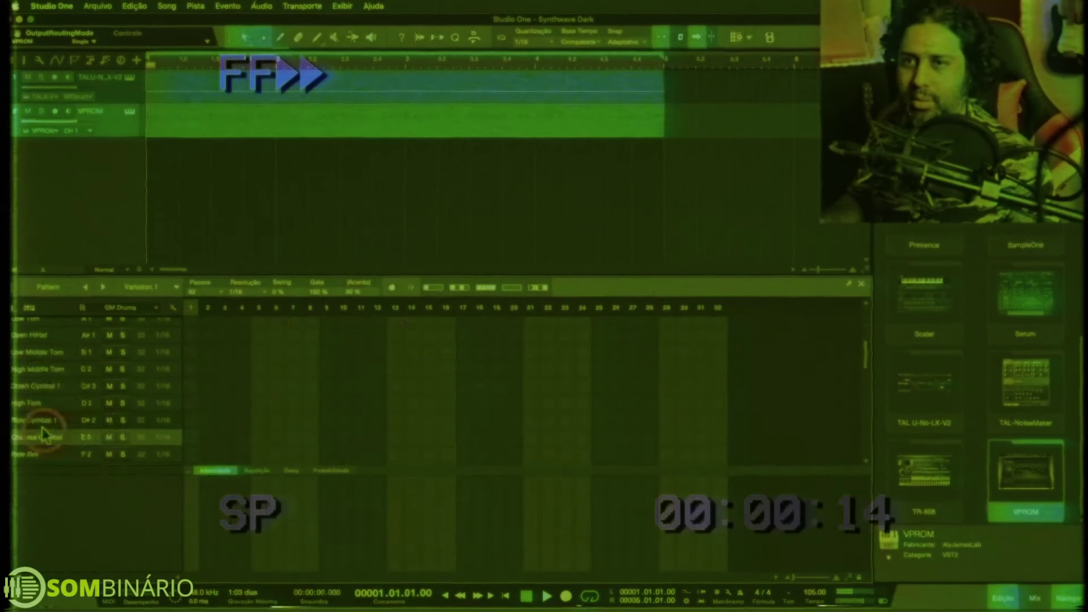
pyautogui.scroll(3, 45, 440)
pyautogui.scroll(-1, 45, 441)
pyautogui.click(310, 430)
# Open VPROM's main mixer page and set the HiHat Decay to 26 % while the loop plays
pyautogui.click(130, 111)
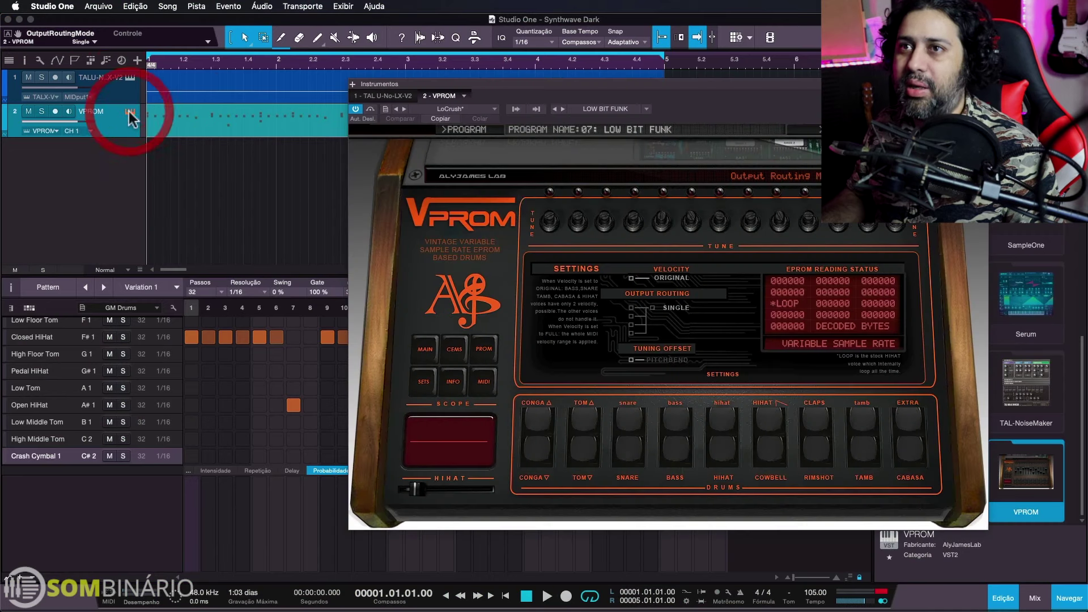
pyautogui.moveTo(731, 101); pyautogui.dragTo(643, 120)
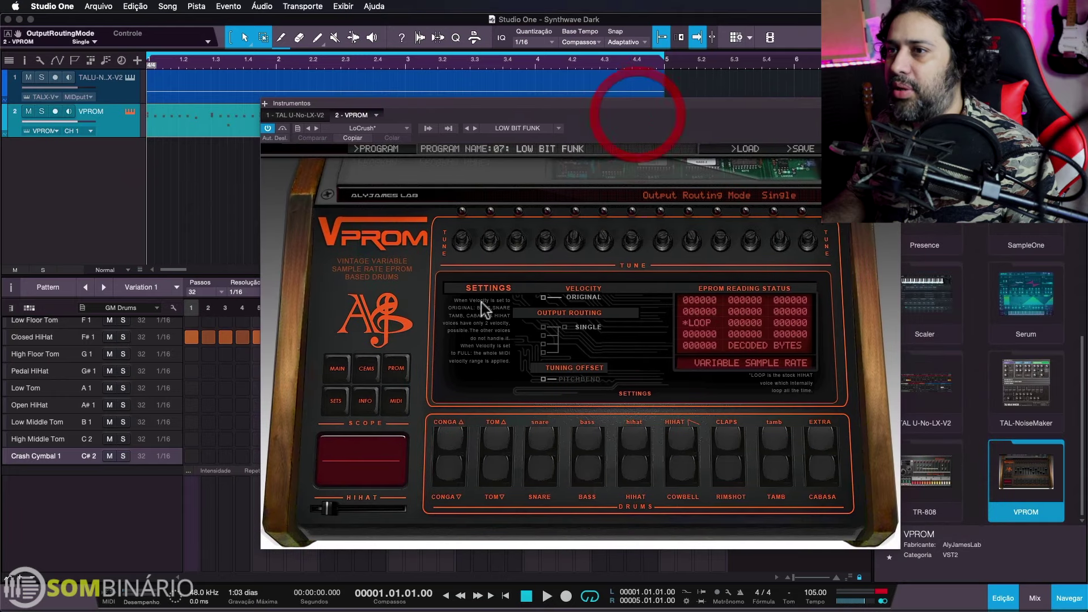
pyautogui.click(337, 368)
pyautogui.press('space')
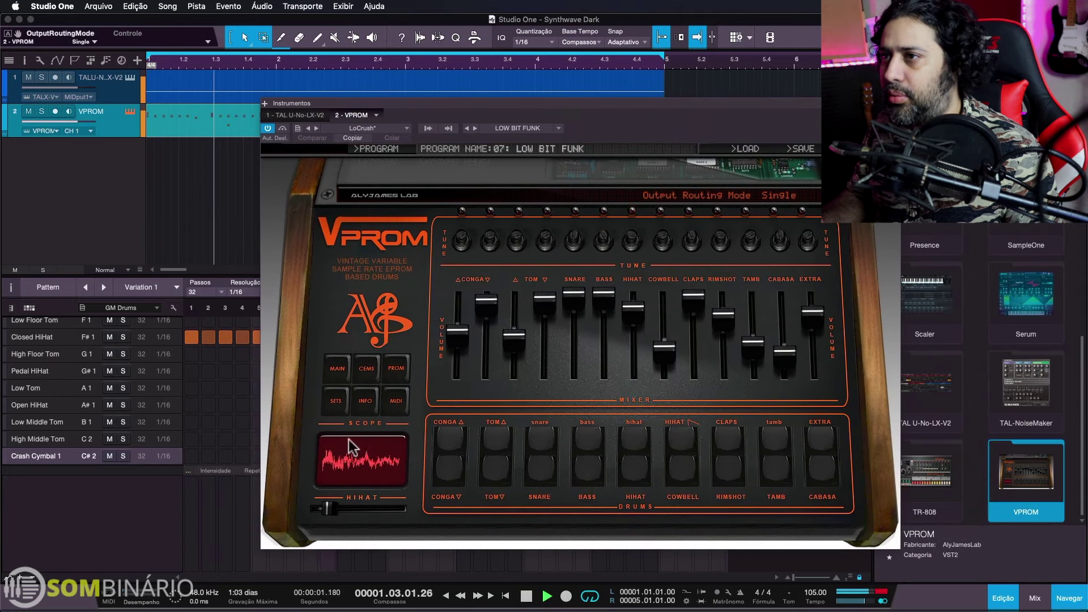
pyautogui.click(329, 507)
pyautogui.moveTo(330, 507); pyautogui.dragTo(339, 512)
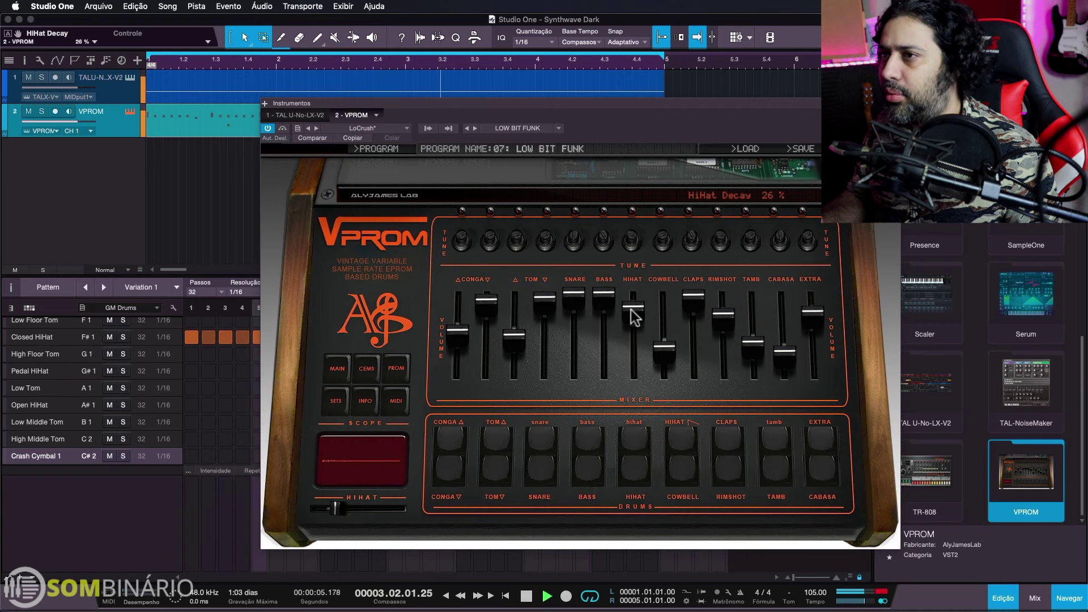
# Balance VPROM's voices with Bass Volume at 100 %, HiHat Volume at 76 % and Clap Volume at 100 %, then close its window and stop playback
pyautogui.click(602, 292)
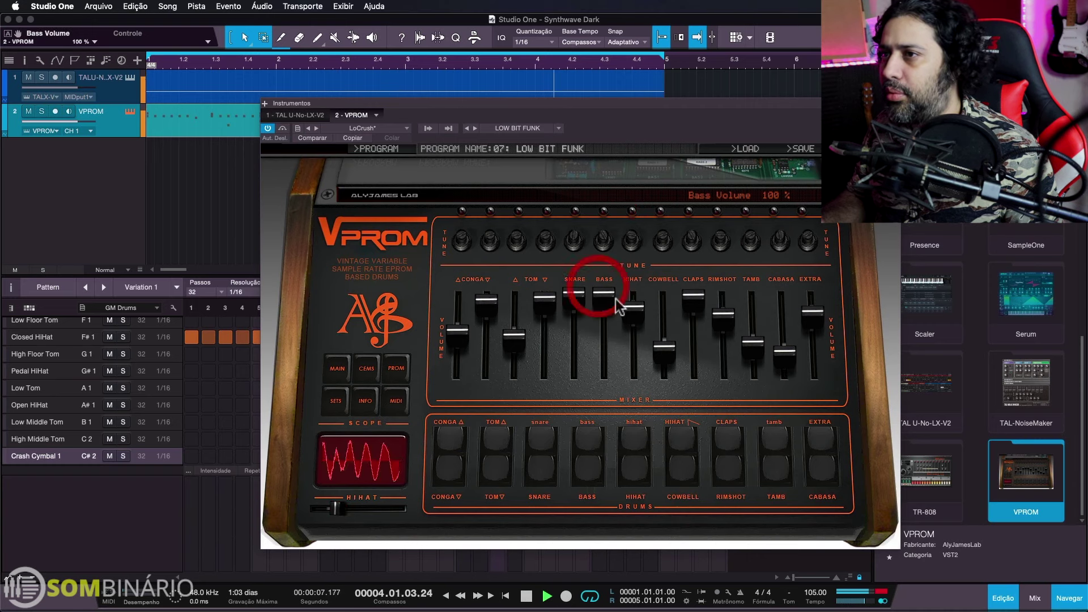
pyautogui.moveTo(631, 308); pyautogui.dragTo(627, 316)
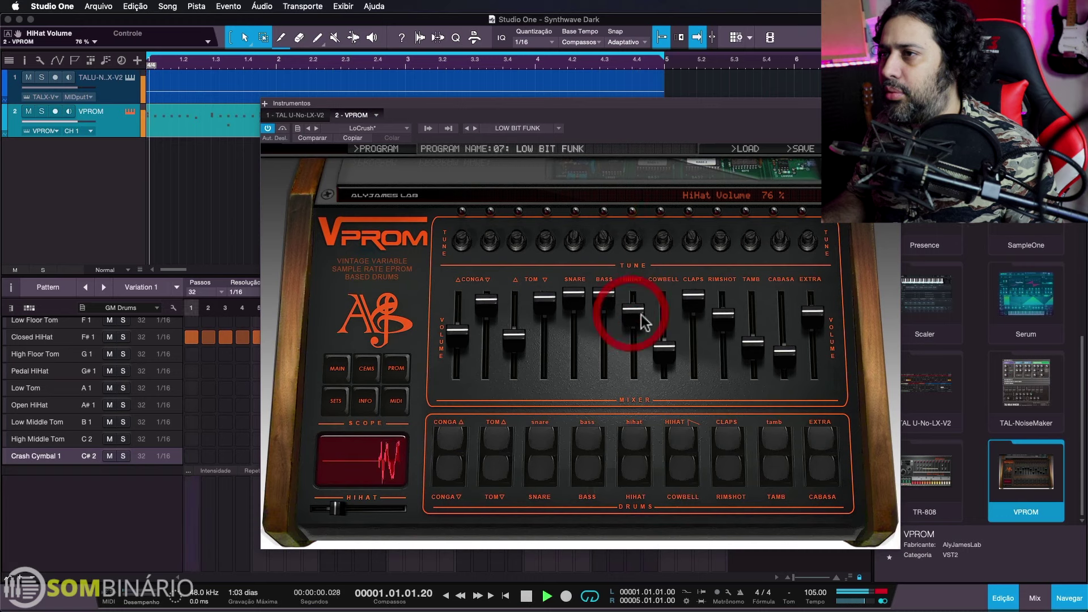
pyautogui.click(693, 296)
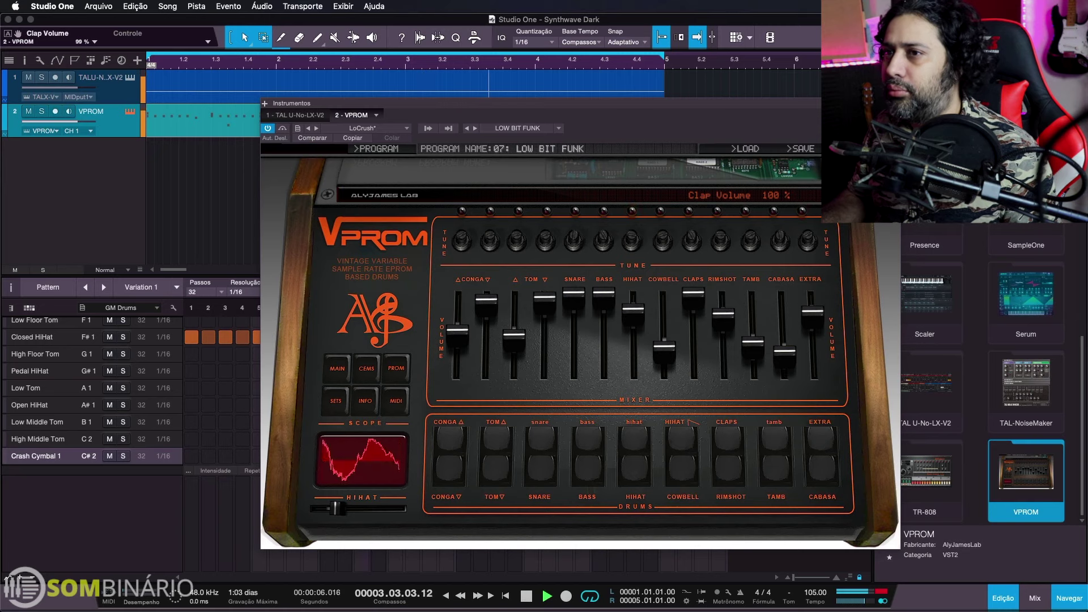
pyautogui.click(892, 103)
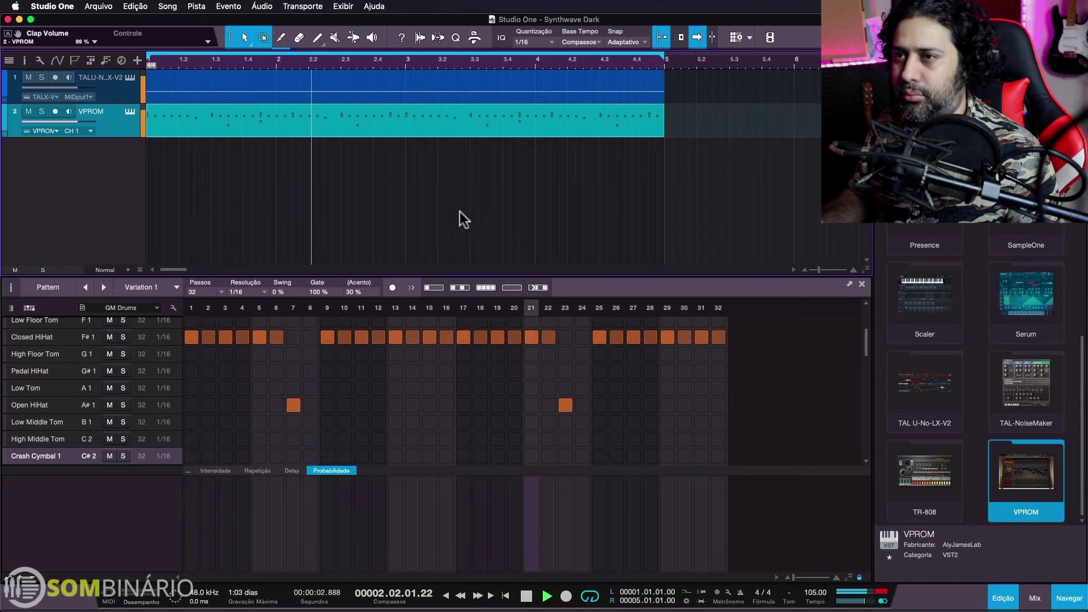
pyautogui.press('space')
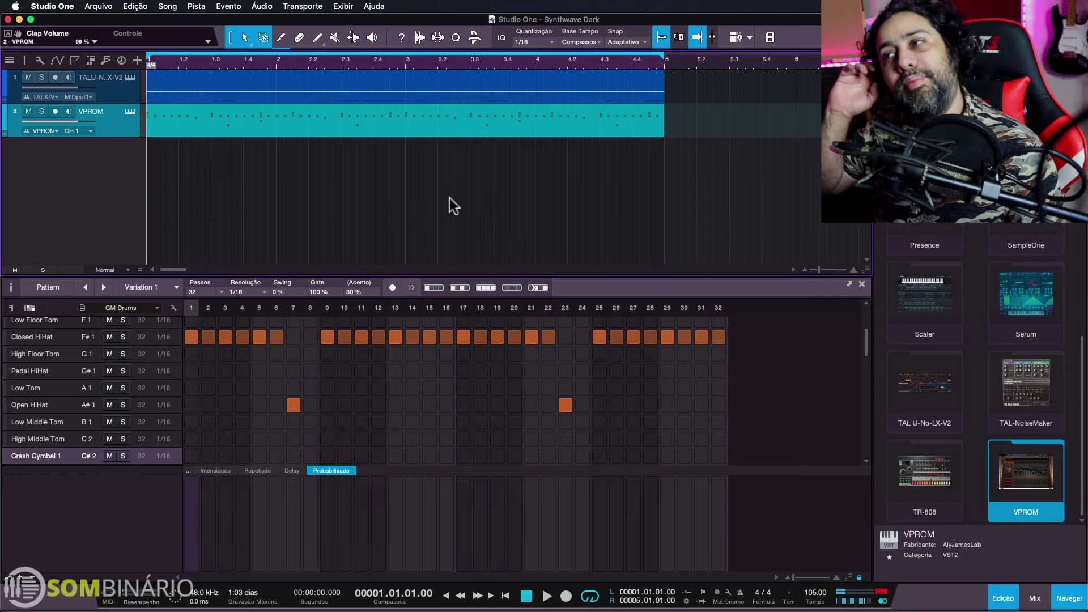
# Add a JUPITER-8 instrument track and step through its patches to 1981 Choir Voice
pyautogui.scroll(4, 990, 341)
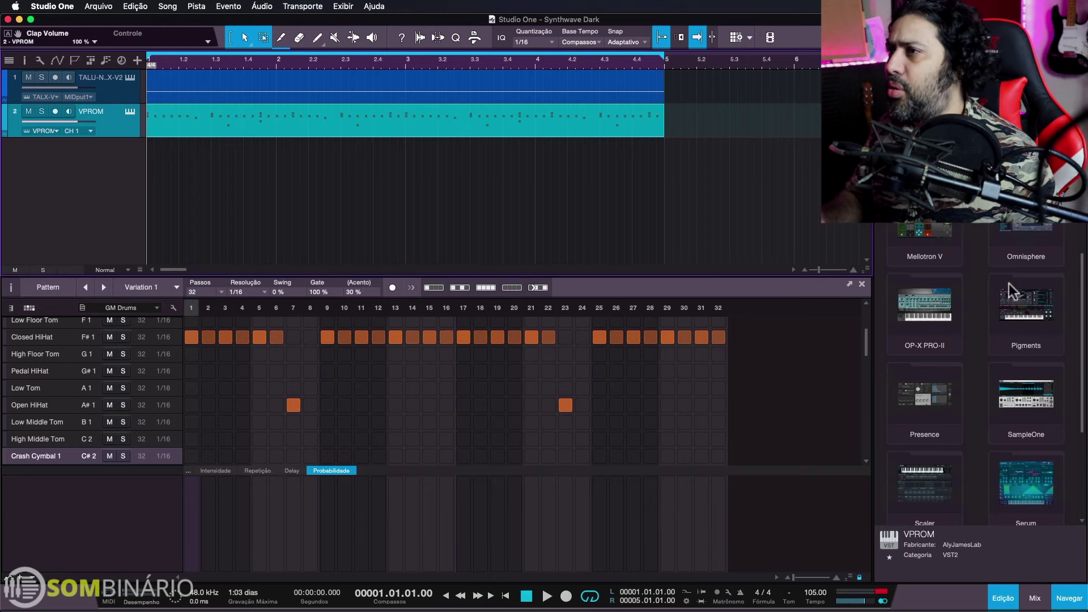
pyautogui.scroll(2, 1004, 256)
pyautogui.click(924, 204)
pyautogui.moveTo(924, 225); pyautogui.dragTo(652, 202)
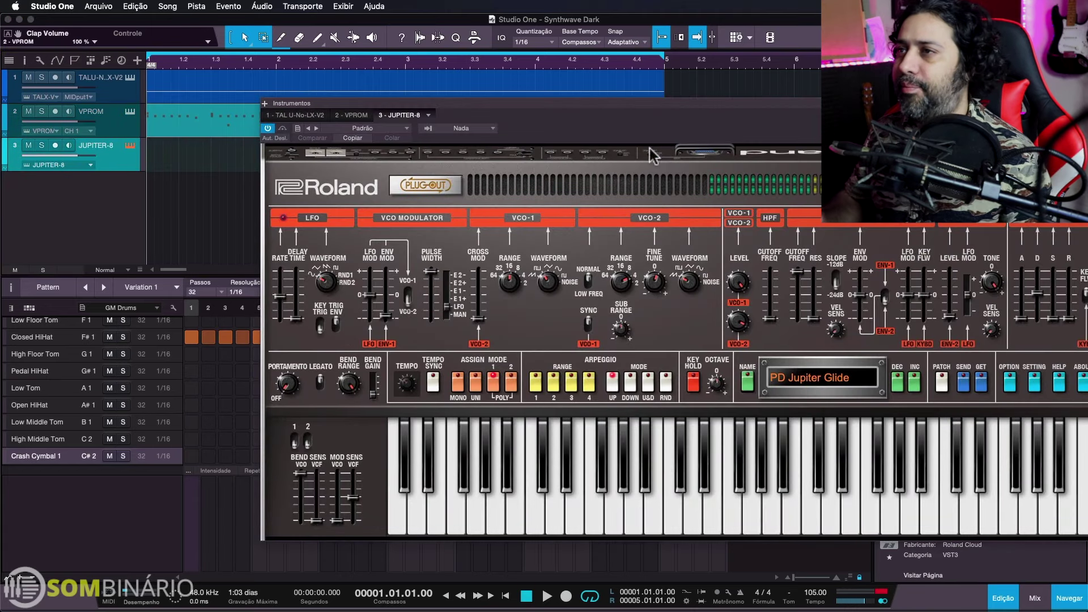
pyautogui.moveTo(651, 107); pyautogui.dragTo(450, 128)
pyautogui.moveTo(438, 129); pyautogui.dragTo(444, 131)
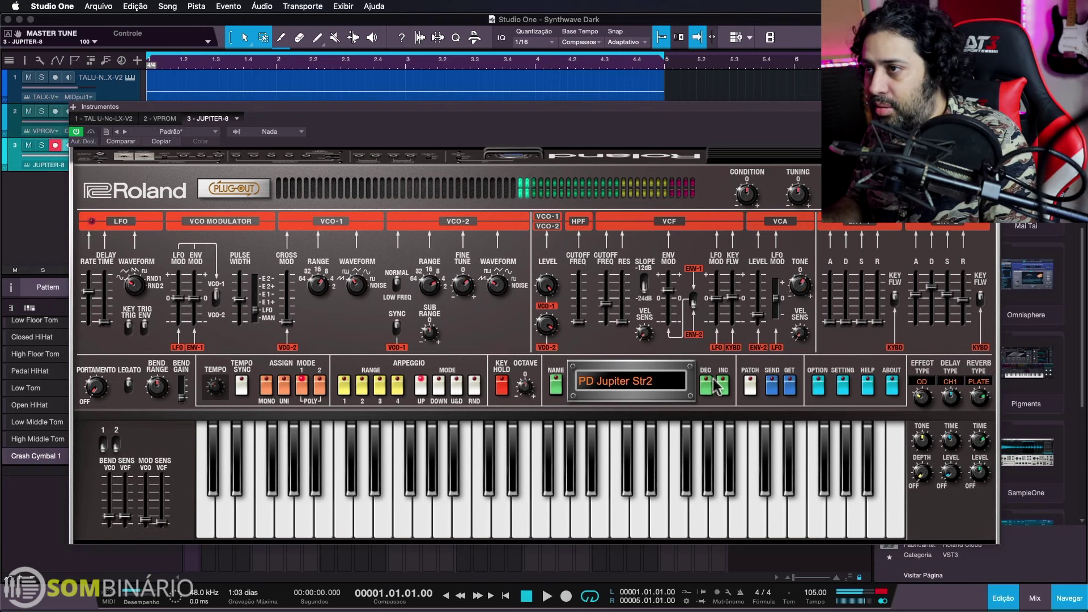
pyautogui.click(723, 388)
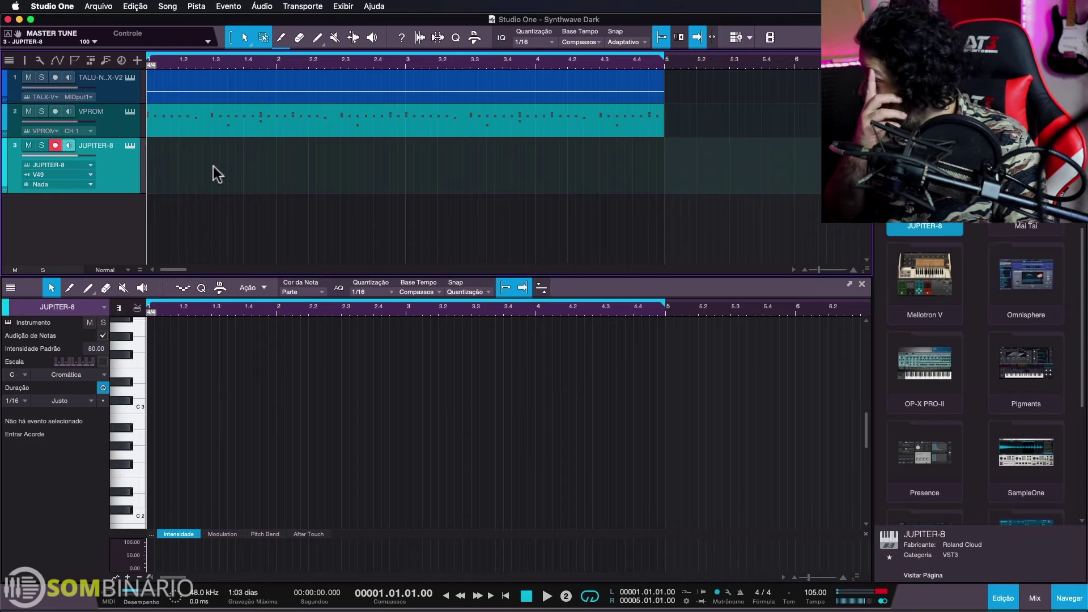
# Record a sustained chord progression on the JUPITER-8 track across bars 1 to 4 and play it back
pyautogui.press('KP_Multiply')
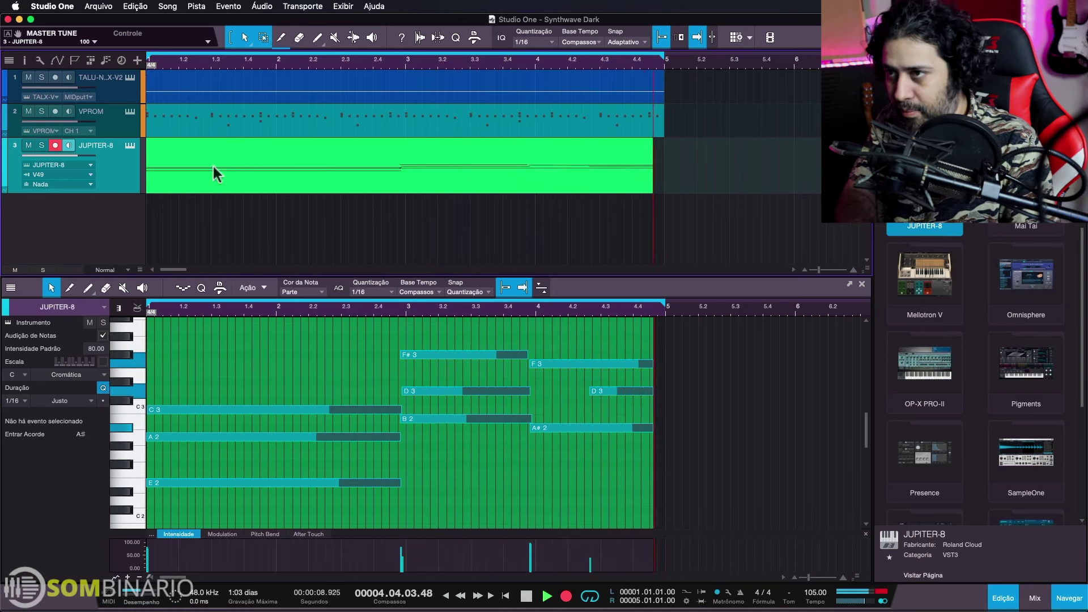
pyautogui.press('space')
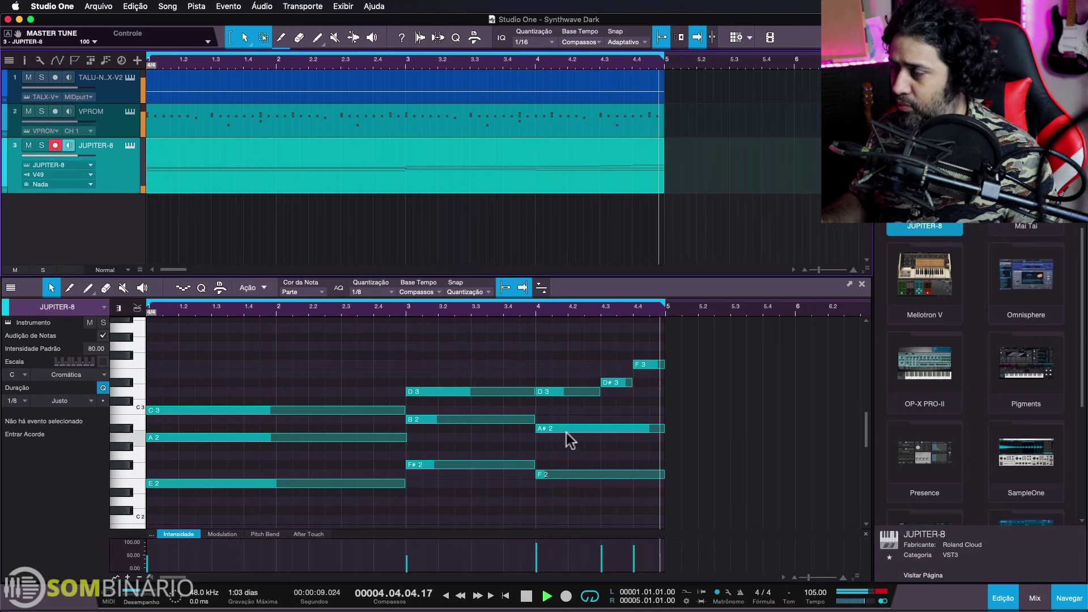
pyautogui.press('space')
# Set the JUPITER-8's ENV-2 attack to 130, auditioning the chord progression, and close the instrument window
pyautogui.moveTo(617, 351); pyautogui.dragTo(652, 385)
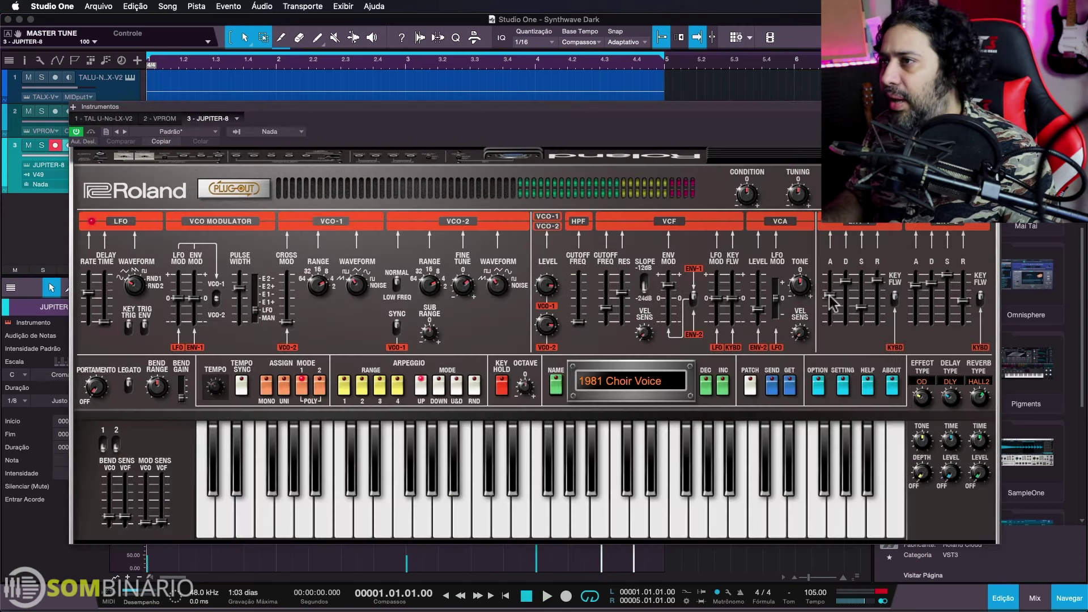
pyautogui.moveTo(916, 286); pyautogui.dragTo(920, 301)
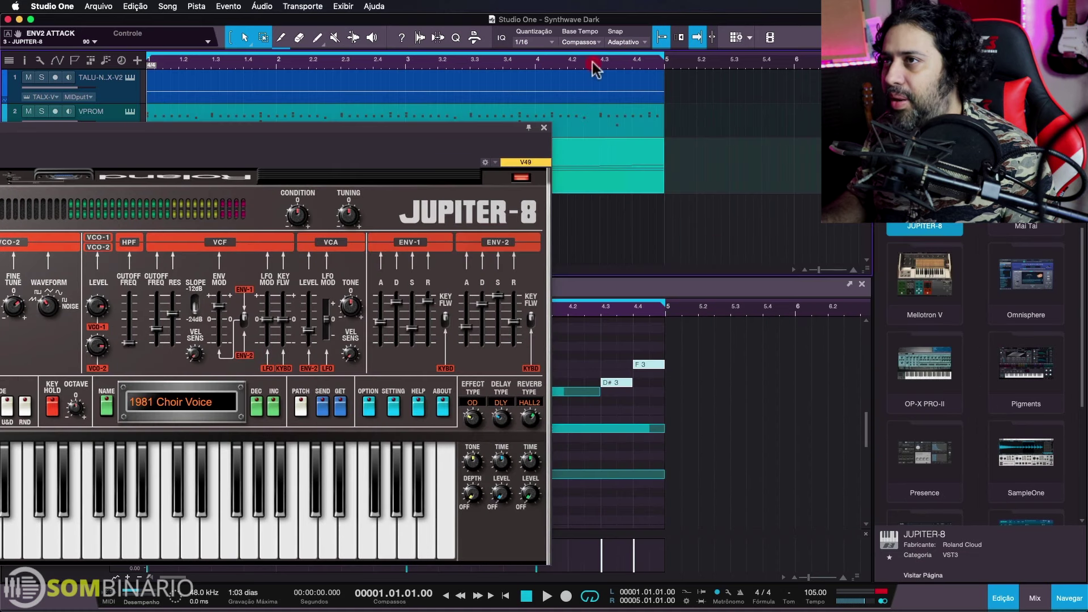
pyautogui.click(592, 96)
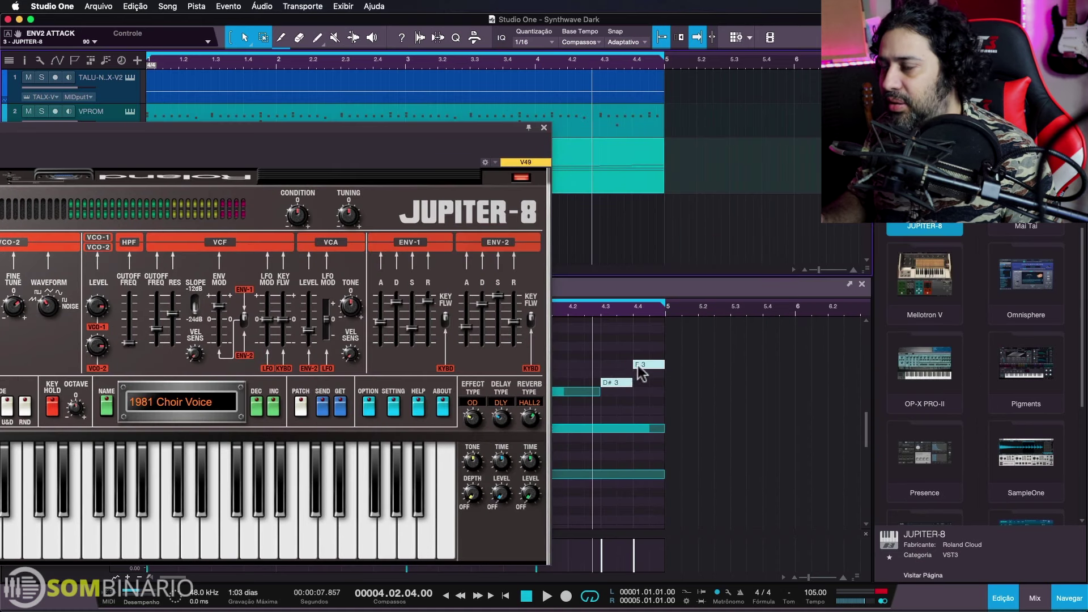
pyautogui.press('space')
pyautogui.press('space')
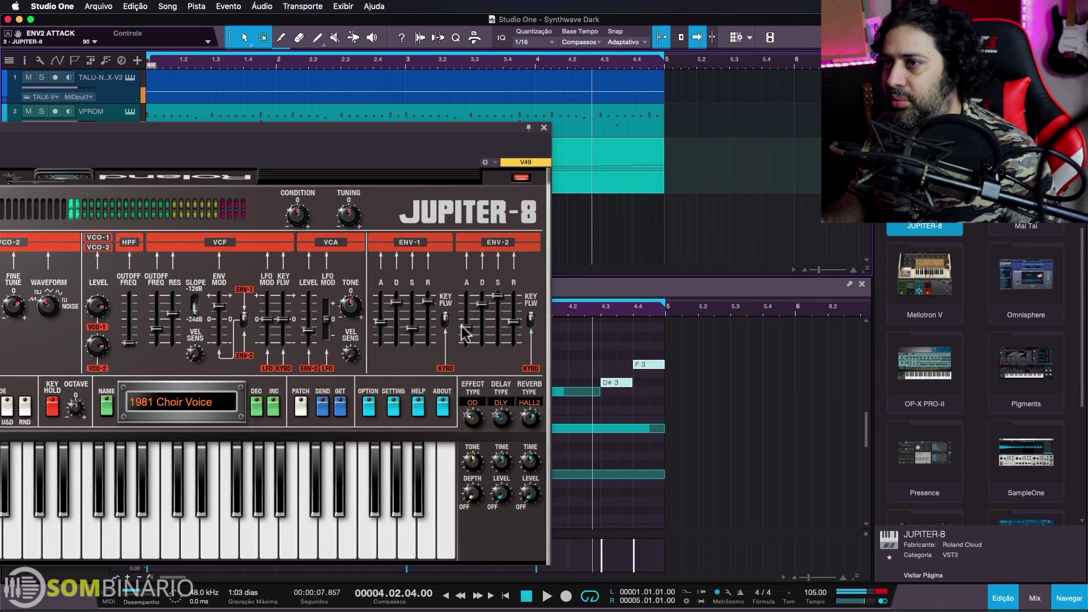
pyautogui.moveTo(465, 328); pyautogui.dragTo(468, 325)
pyautogui.press('space')
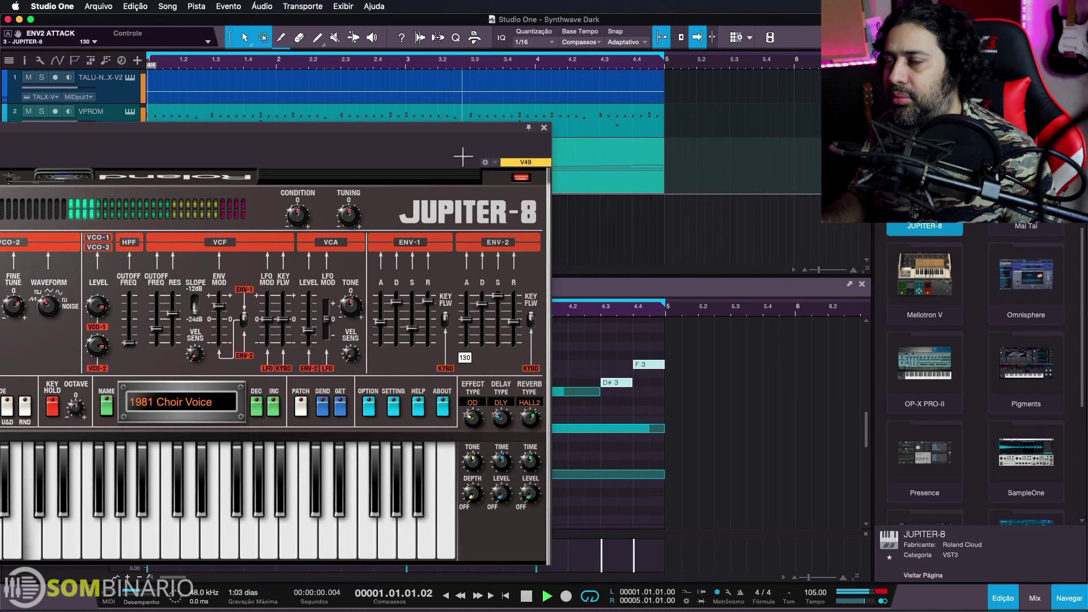
pyautogui.moveTo(441, 147); pyautogui.dragTo(850, 132)
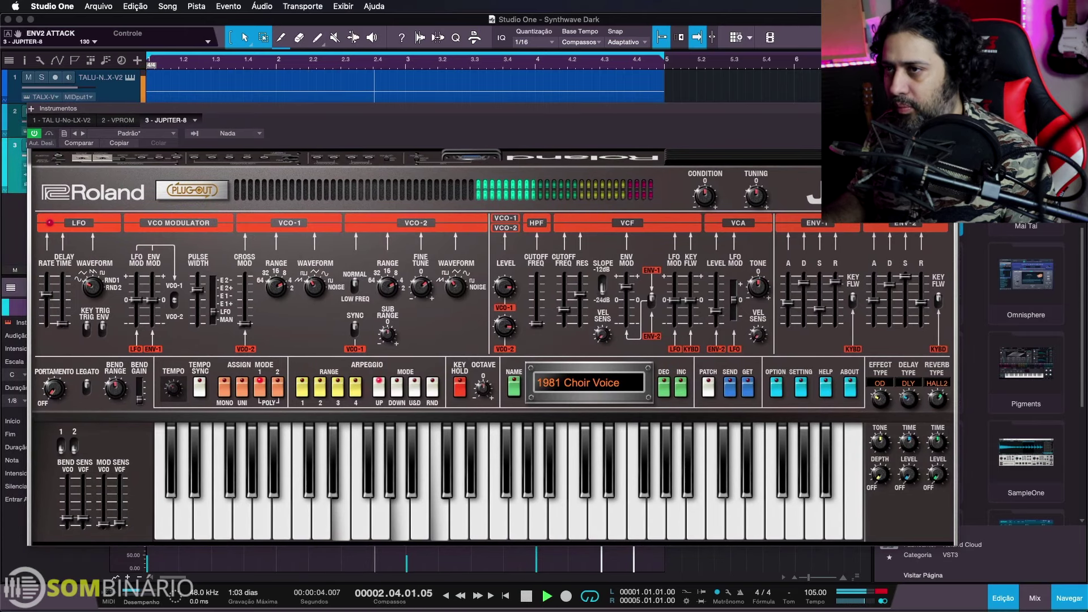
pyautogui.click(948, 109)
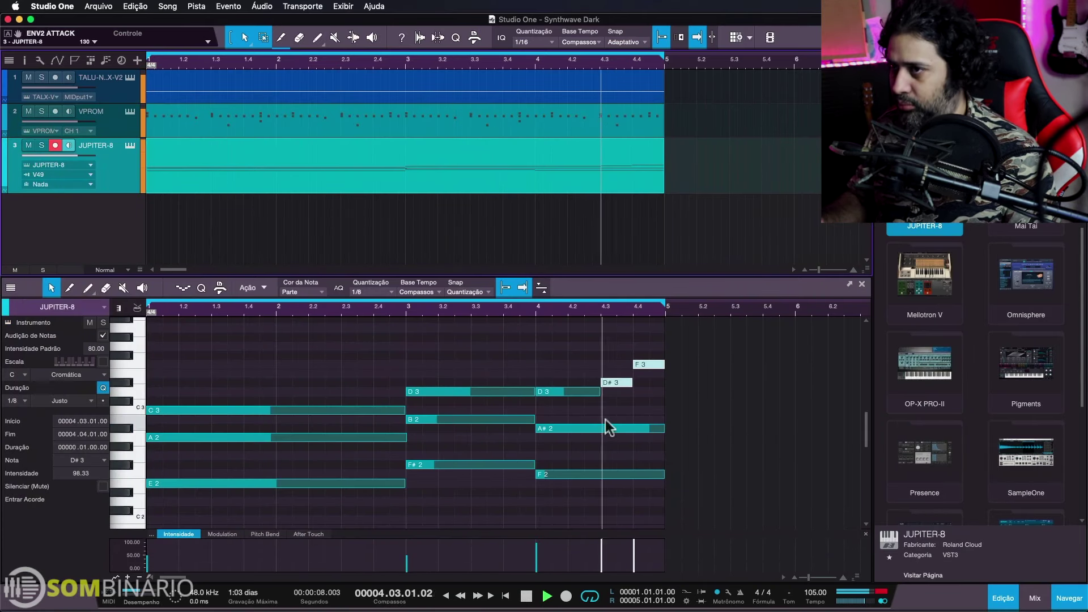
# Stop playback, save the song and disarm recording on the JUPITER-8 track
pyautogui.press('space')
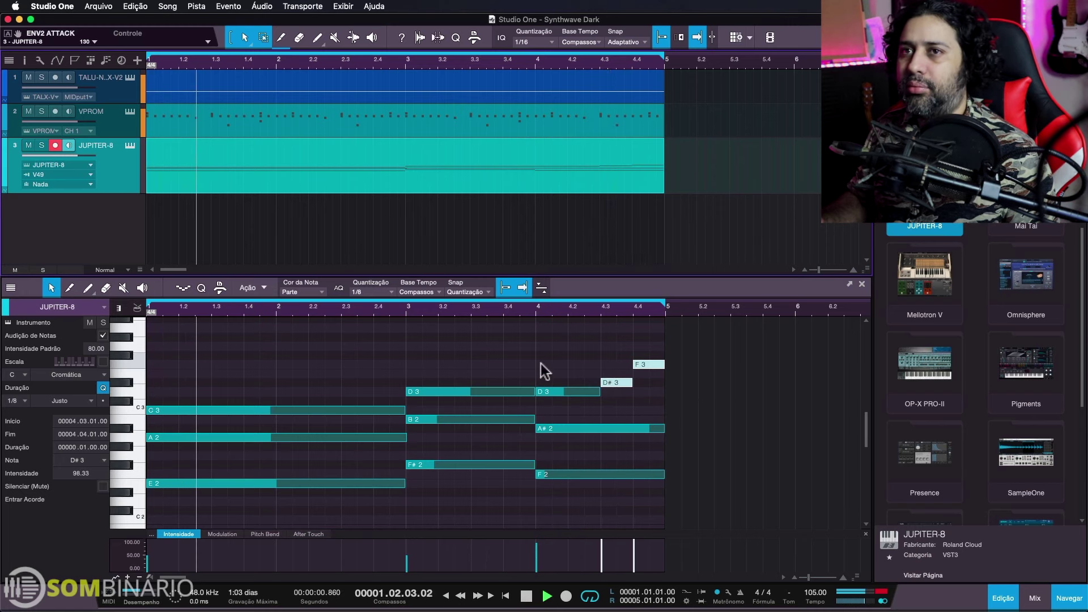
pyautogui.press('super+s')
pyautogui.click(55, 145)
# Lower all mixer channels together to -5.9 dB and check the levels during playback
pyautogui.press('F3')
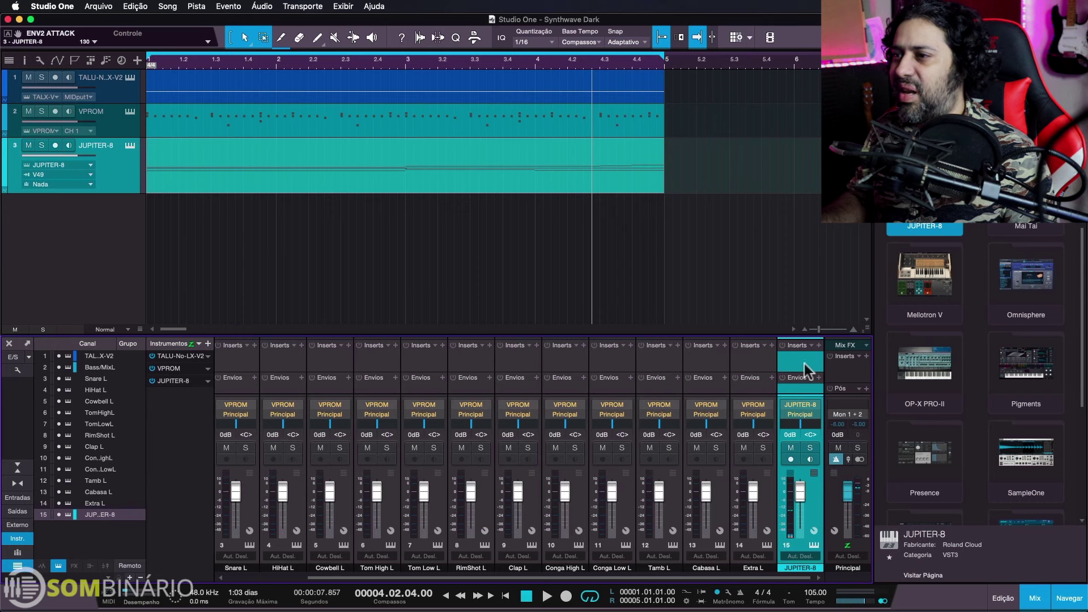
pyautogui.moveTo(801, 577); pyautogui.dragTo(442, 571)
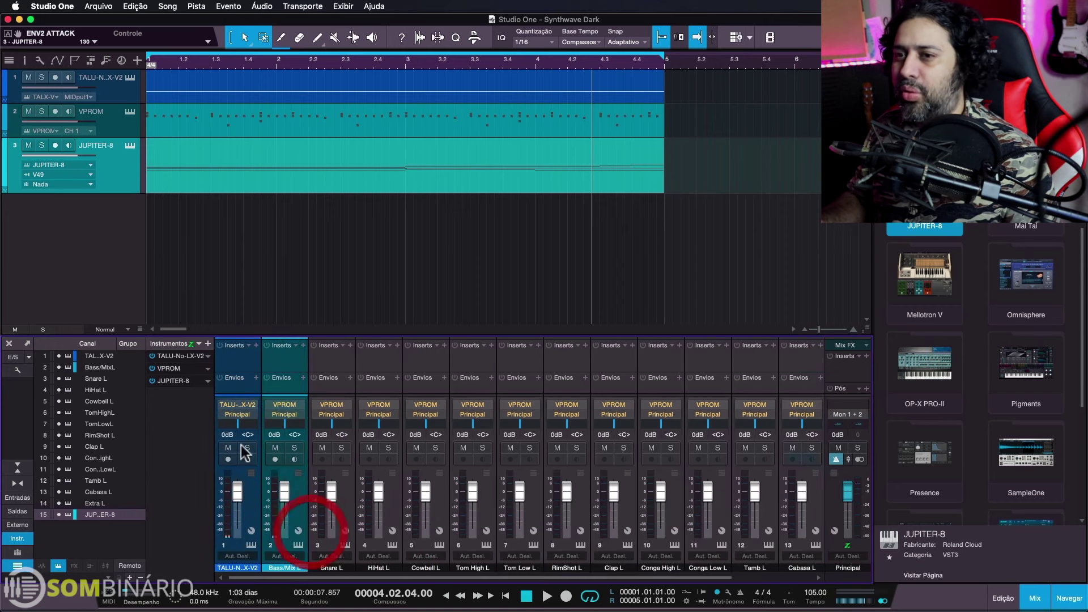
pyautogui.press('super+a')
pyautogui.moveTo(284, 491); pyautogui.dragTo(288, 500)
pyautogui.press('space')
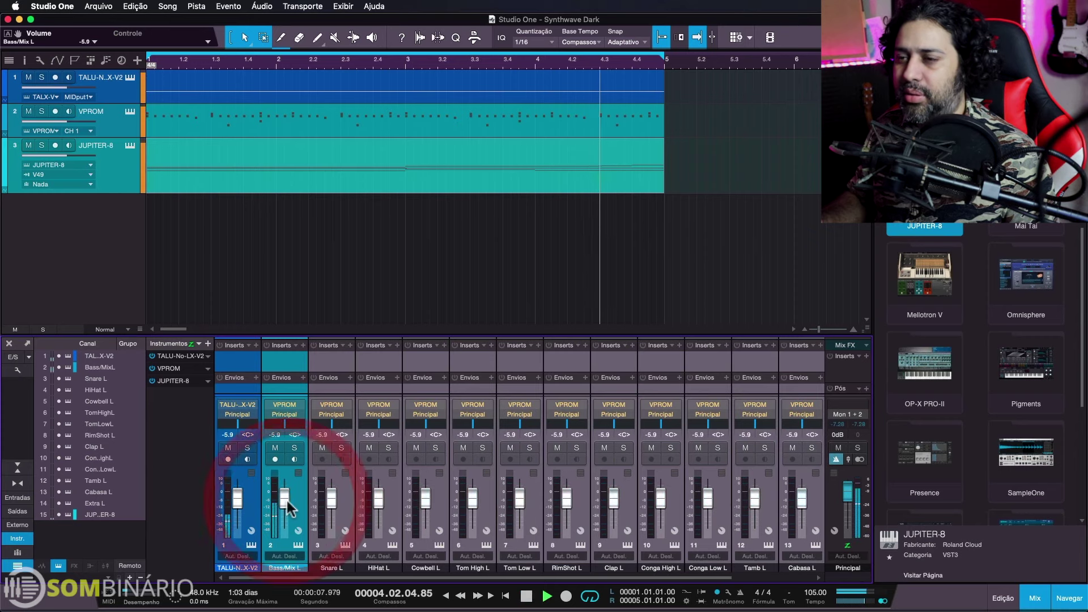
pyautogui.click(1035, 599)
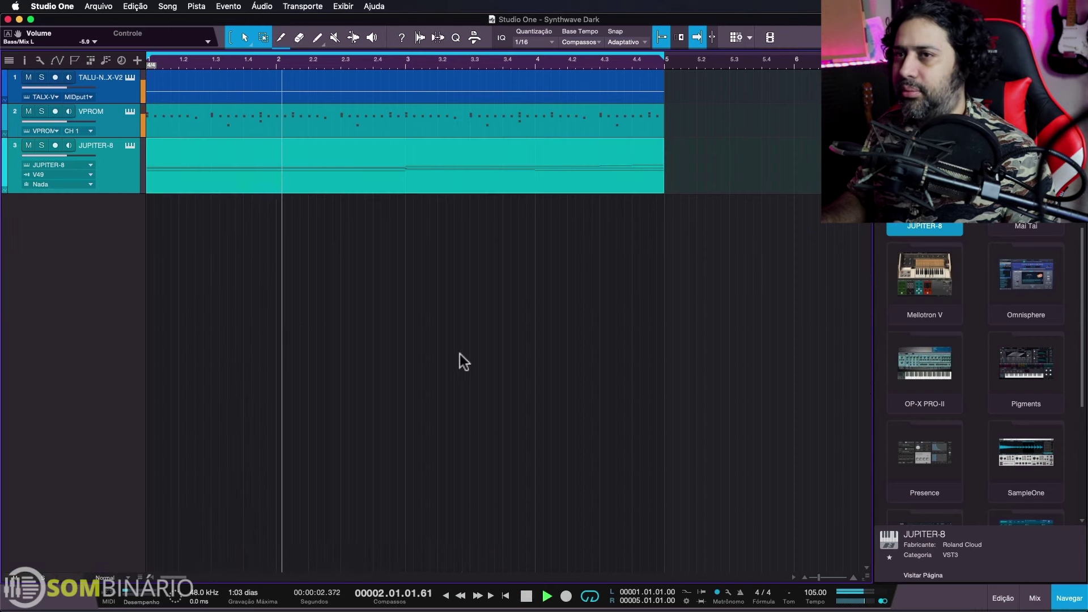
pyautogui.click(1035, 599)
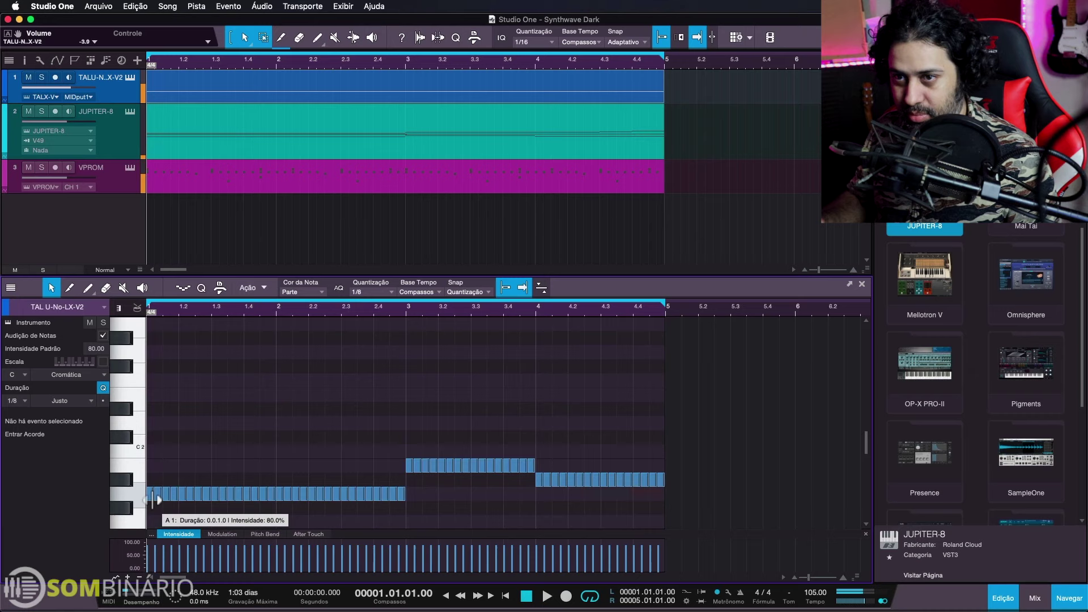
# Delete the A1 notes at the start of bar 1 and at 1.4.3 in the TAL U-No-LX bass part
pyautogui.click(153, 496)
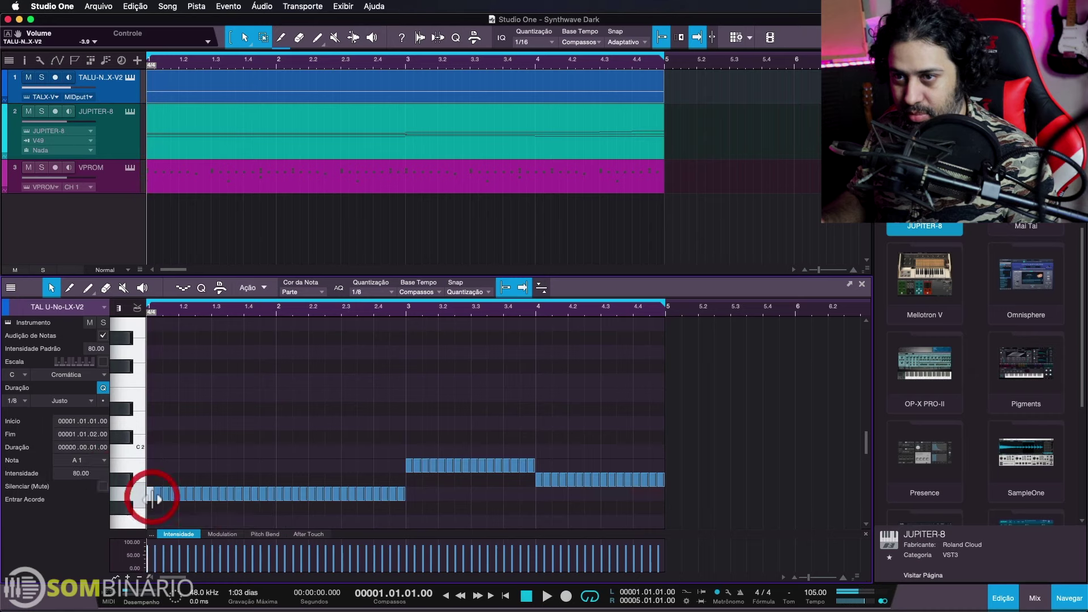
pyautogui.press('Delete')
pyautogui.click(432, 309)
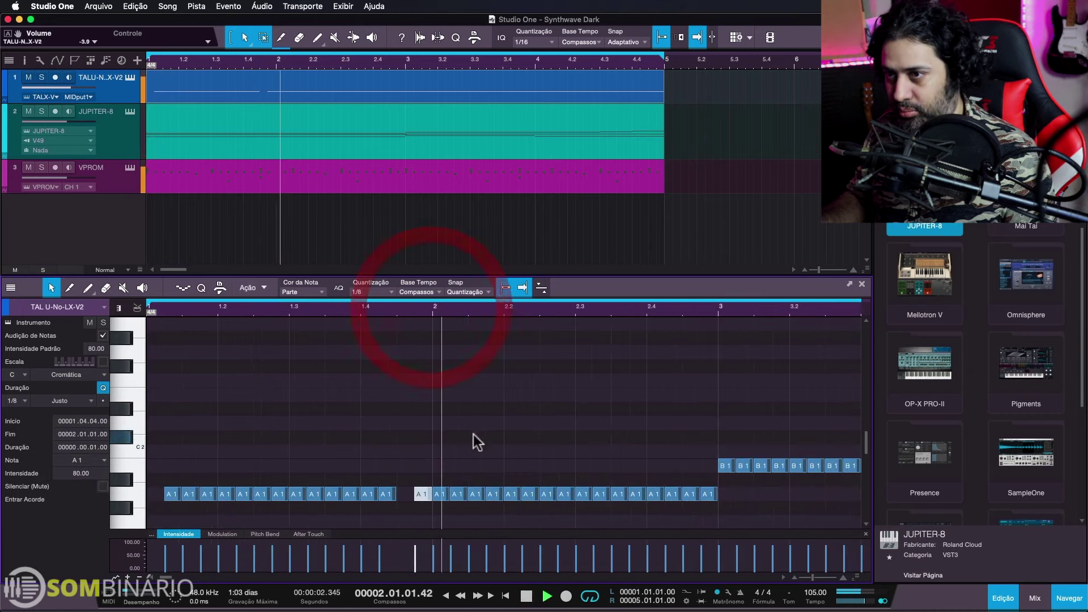
pyautogui.press('space')
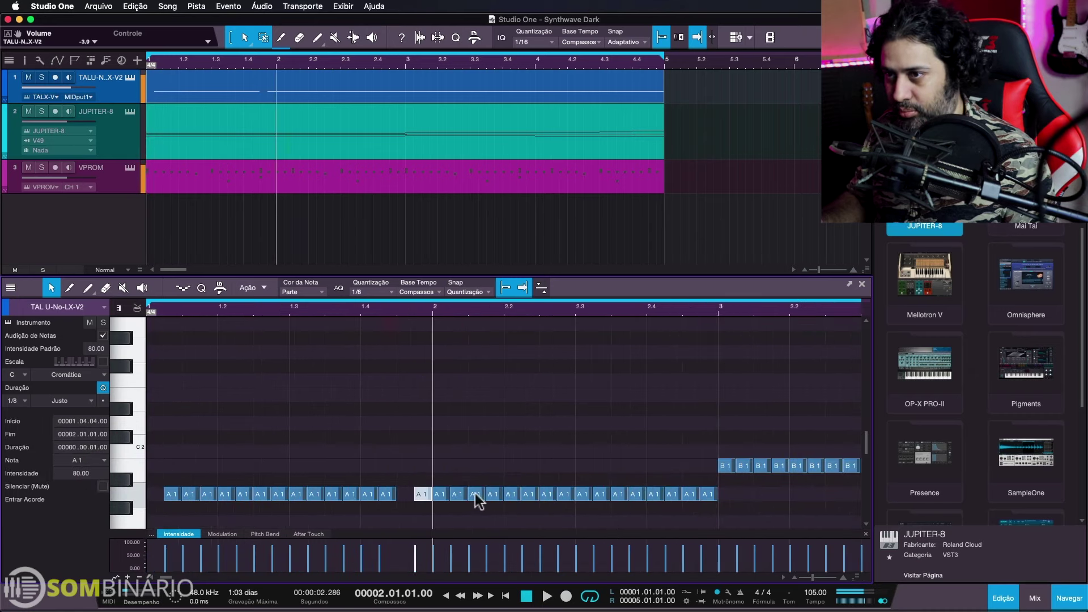
# Delete the A1 bass notes at 2.1.3 and 2.2.1, playing the line back after each removal
pyautogui.click(475, 493)
pyautogui.press('Delete')
pyautogui.press('space')
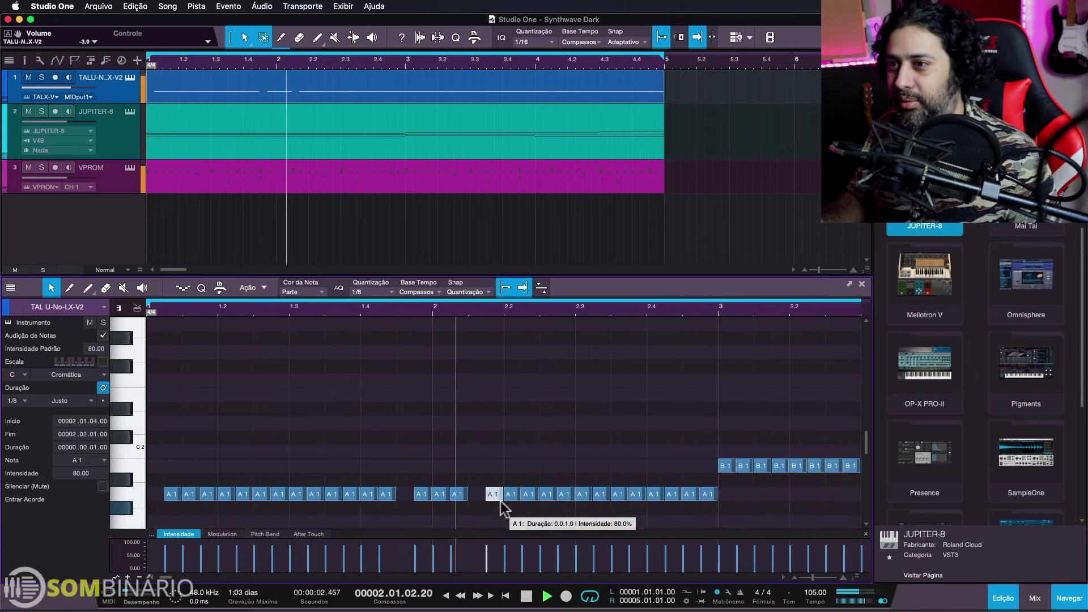
pyautogui.press('space')
pyautogui.click(510, 494)
pyautogui.press('Delete')
pyautogui.press('space')
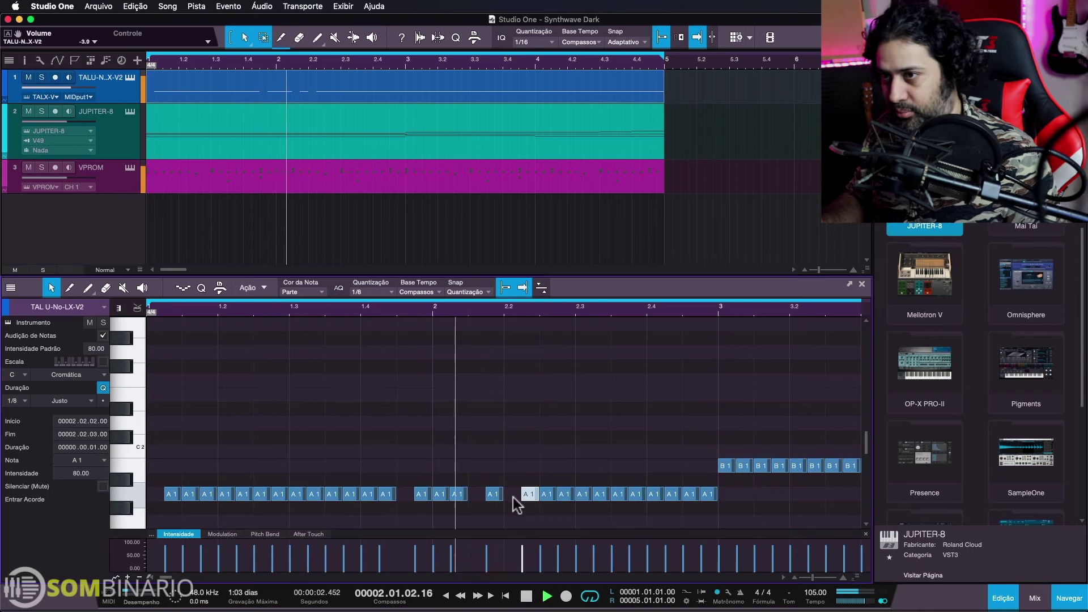
pyautogui.press('space')
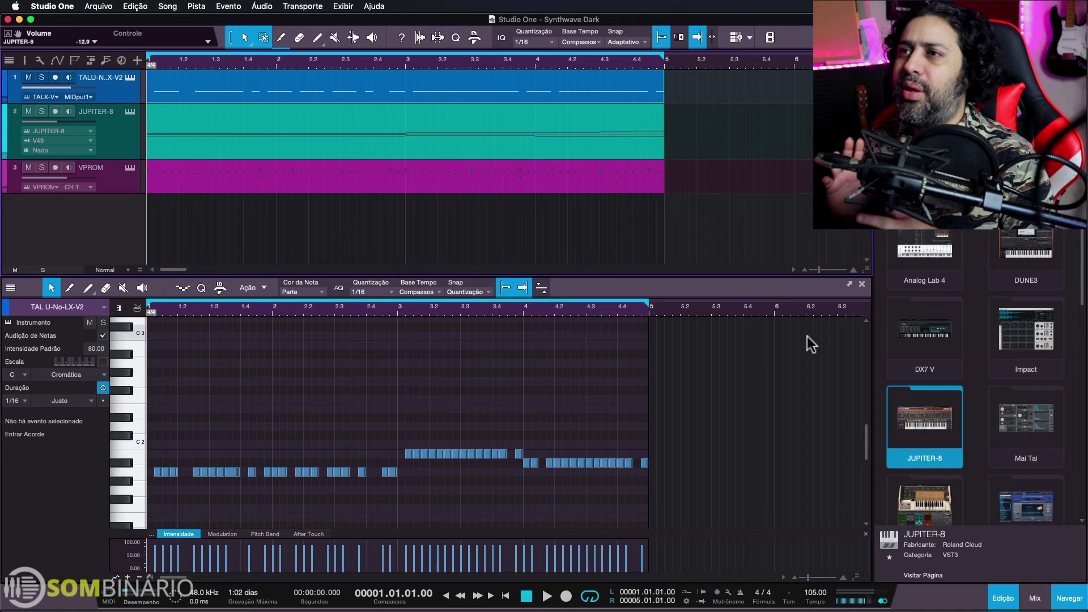
# Add a Mellotron V instrument track to the song and move its plug-in window clear of the track list
pyautogui.scroll(-2, 922, 427)
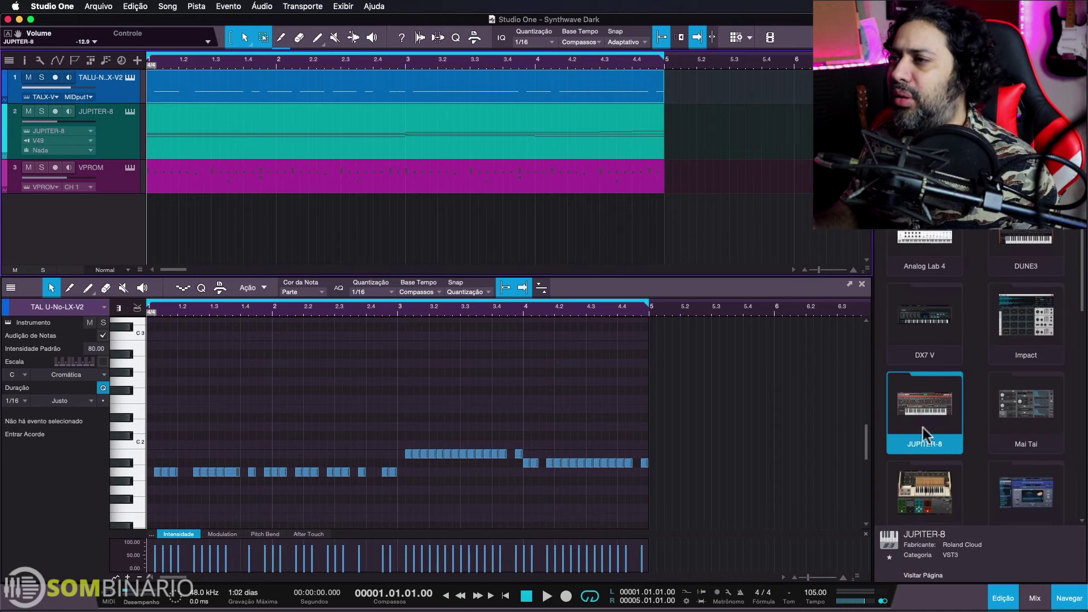
pyautogui.moveTo(925, 482)
pyautogui.mouseDown()
pyautogui.moveTo(469, 323)
pyautogui.moveTo(324, 214)
pyautogui.mouseUp()
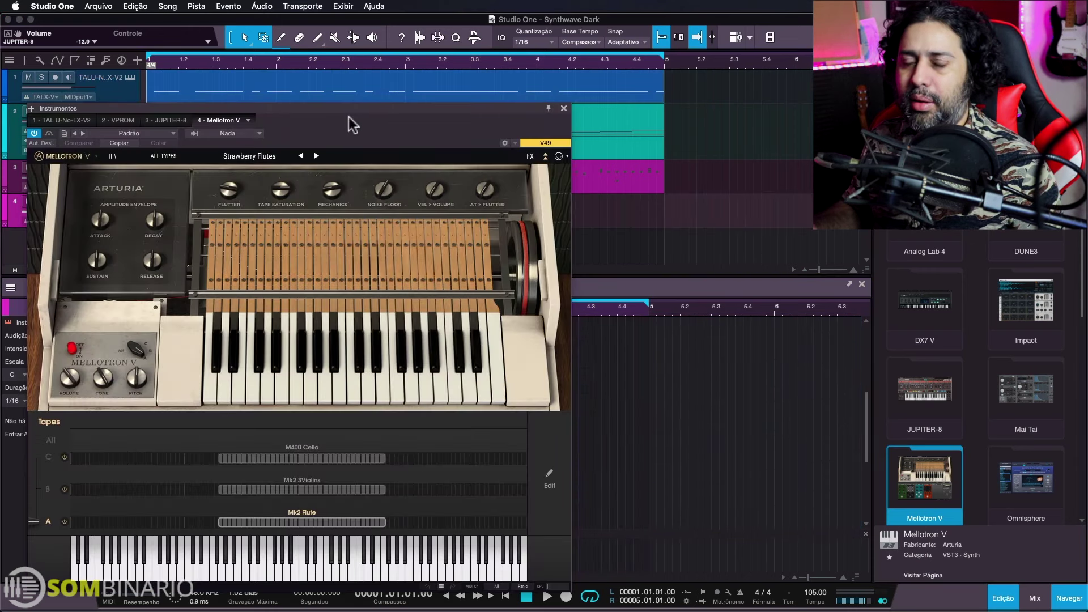
pyautogui.moveTo(347, 118); pyautogui.dragTo(535, 113)
# Load the Dream Strings preset from the Strings category in Mellotron V, reduce the flutter to about 0.13 and close the plug-in
pyautogui.click(349, 153)
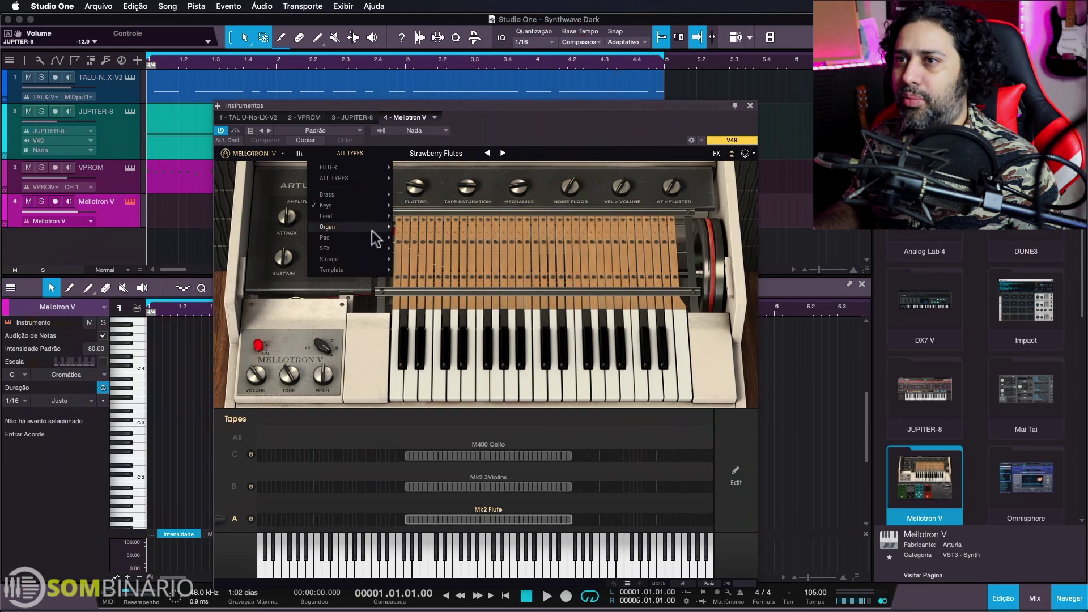
pyautogui.click(409, 261)
pyautogui.click(417, 168)
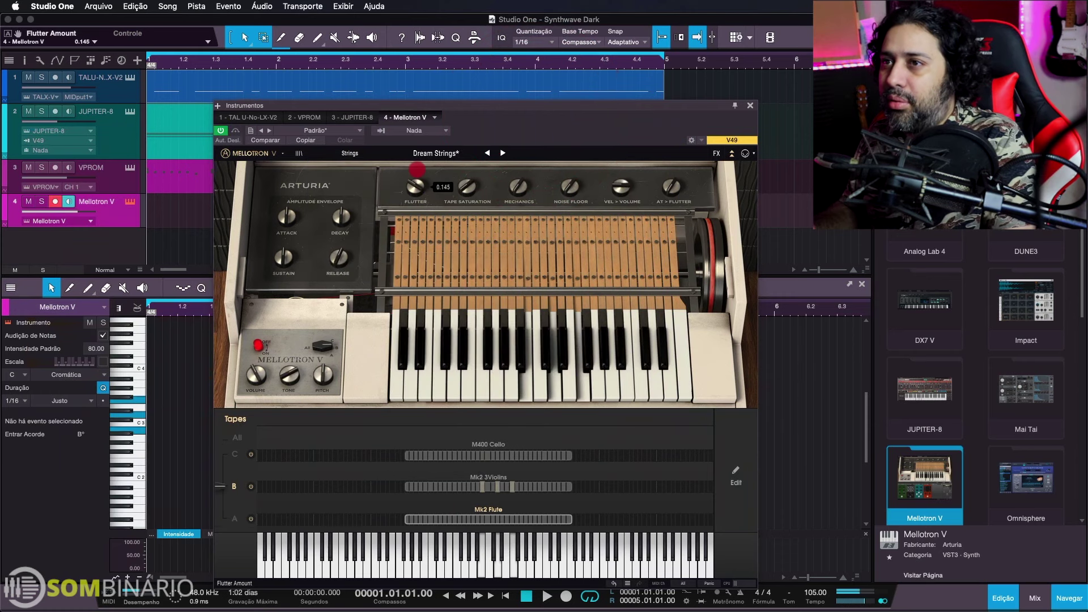
pyautogui.moveTo(417, 169); pyautogui.dragTo(416, 184)
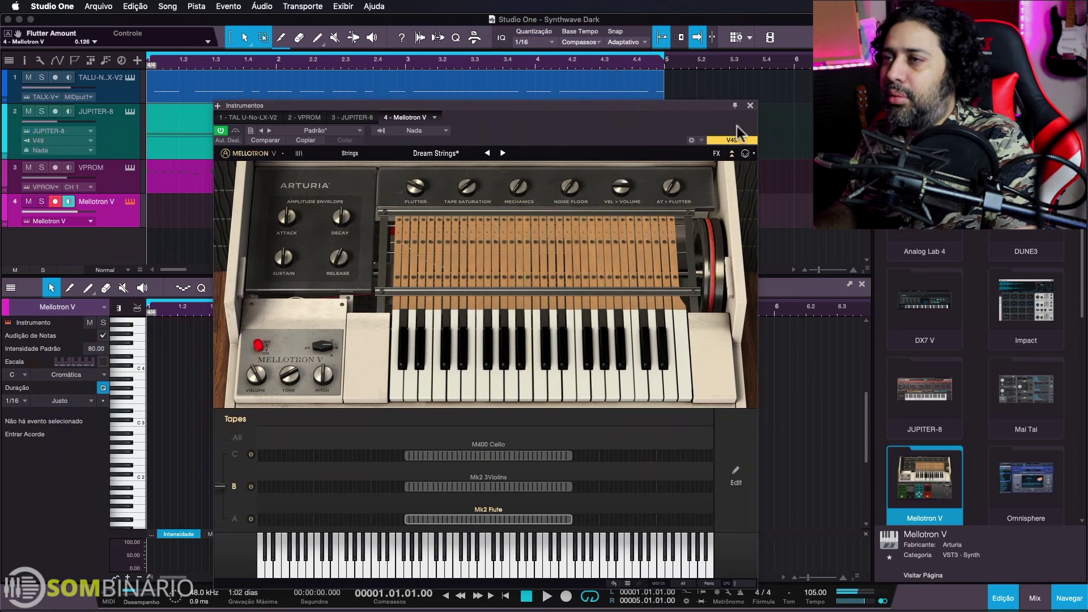
pyautogui.click(750, 108)
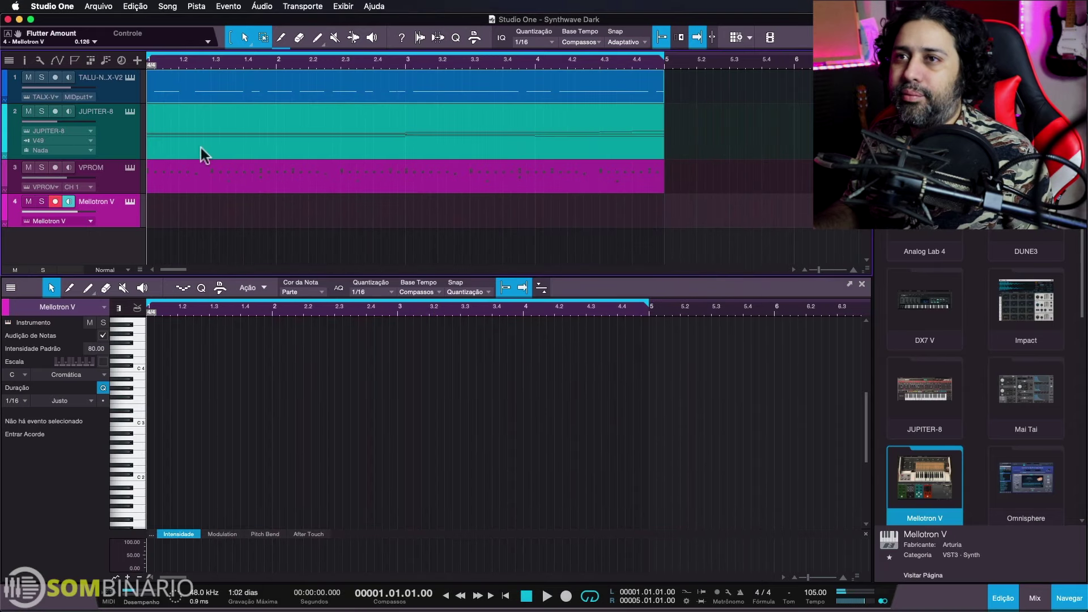
# Copy the JUPITER-8 chord part to the Mellotron V track, and place that track above VPROM
pyautogui.moveTo(200, 147); pyautogui.dragTo(197, 203)
pyautogui.moveTo(121, 203); pyautogui.dragTo(110, 165)
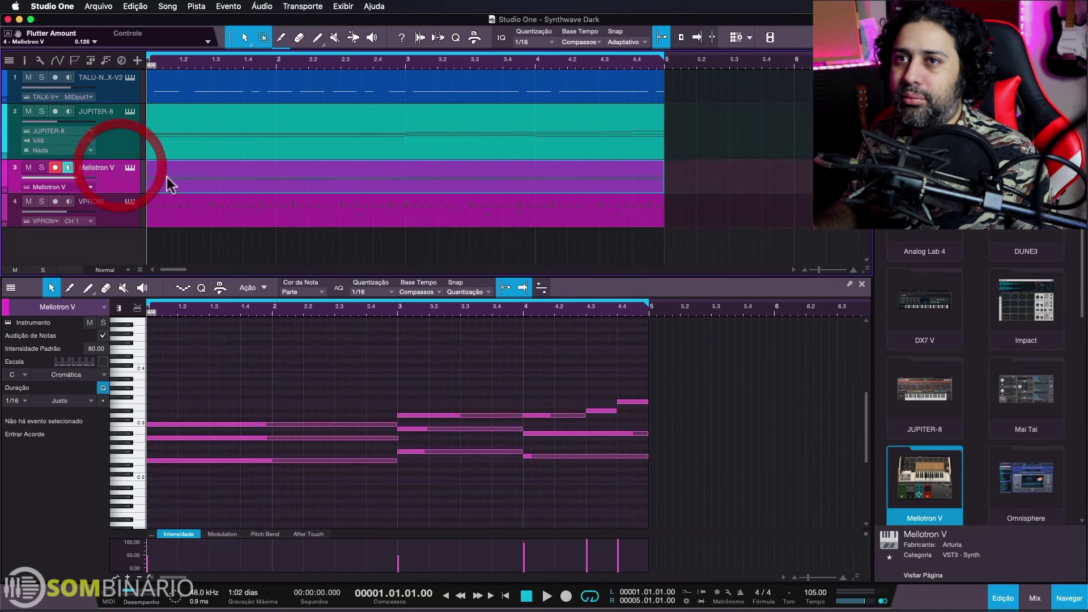
pyautogui.press('space')
pyautogui.press('space')
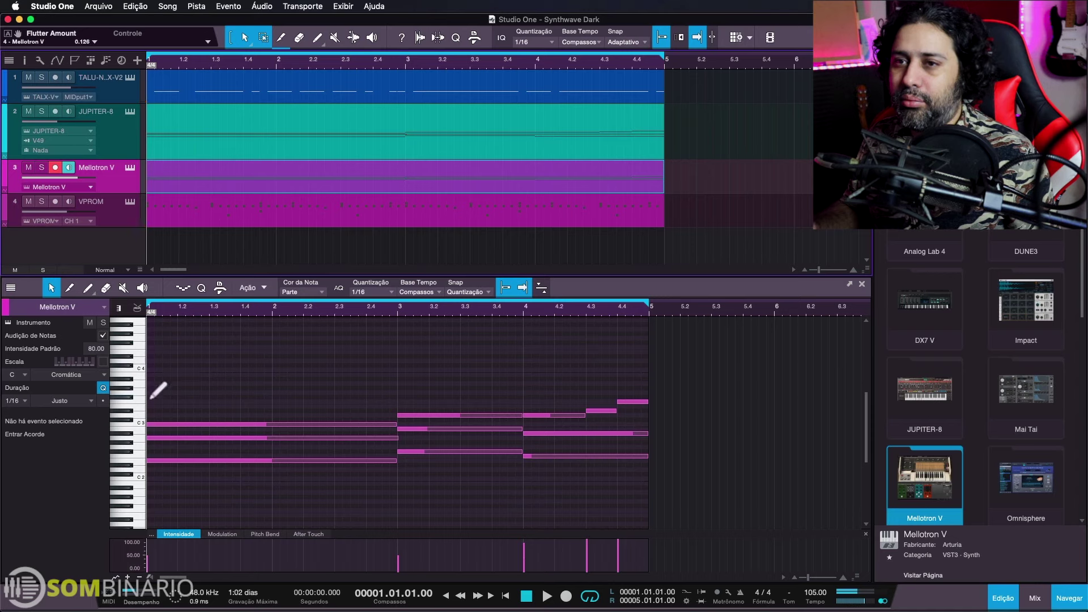
# Draw upper melody notes in the Mellotron V part: A3 across bar 1, then two-beat G3 at 2.1 and E3 at 2.3, auditioning them
pyautogui.moveTo(155, 383)
pyautogui.mouseDown()
pyautogui.moveTo(391, 388)
pyautogui.moveTo(271, 386)
pyautogui.moveTo(329, 393)
pyautogui.mouseUp()
pyautogui.click(232, 384)
pyautogui.press('space')
pyautogui.press('space')
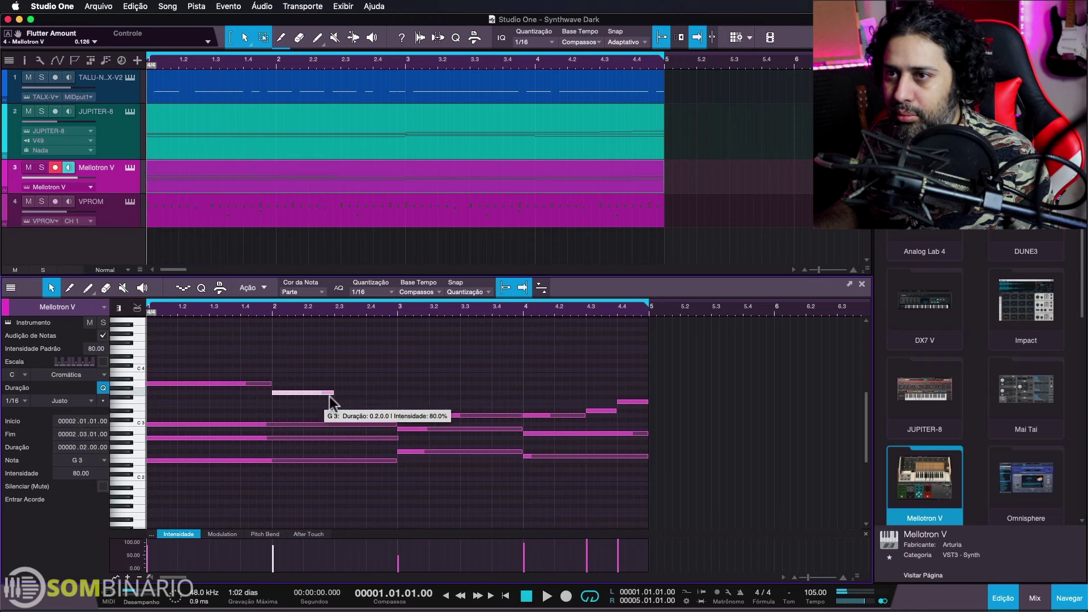
pyautogui.click(342, 406)
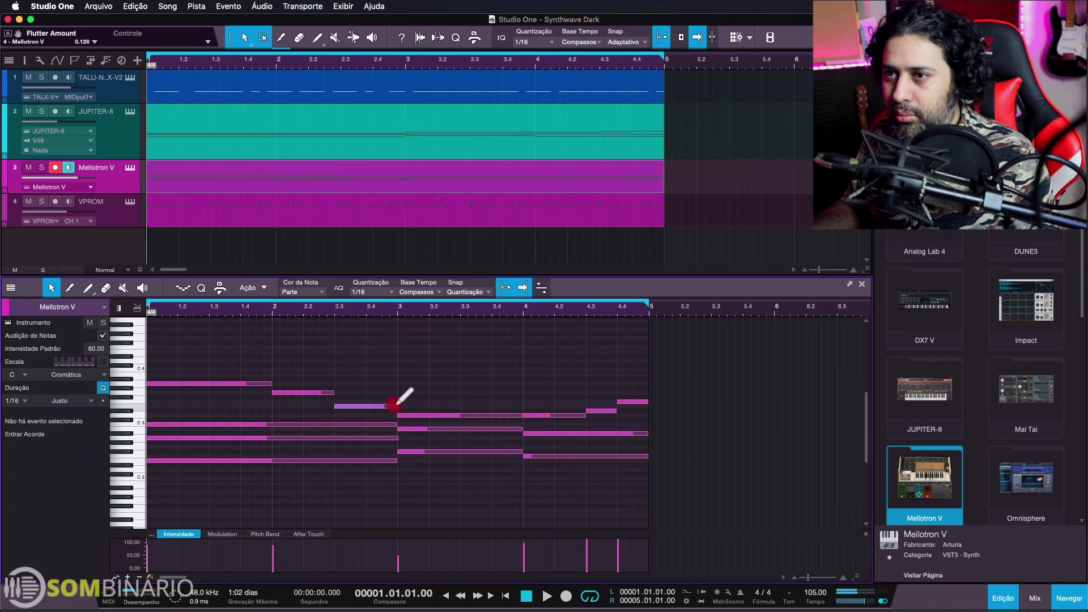
pyautogui.moveTo(395, 405); pyautogui.dragTo(388, 407)
pyautogui.press('space')
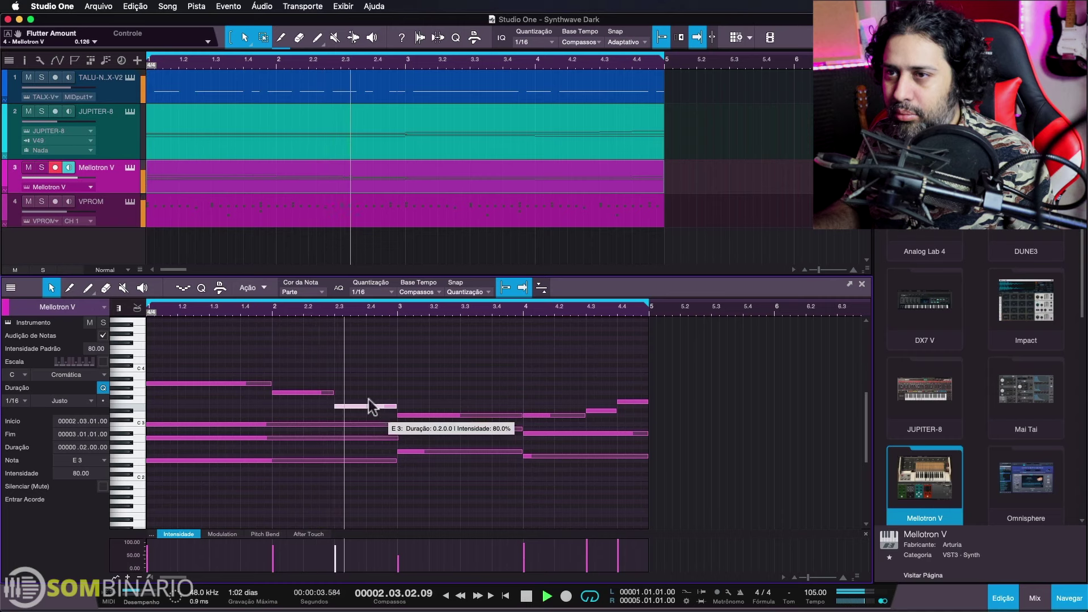
pyautogui.press('space')
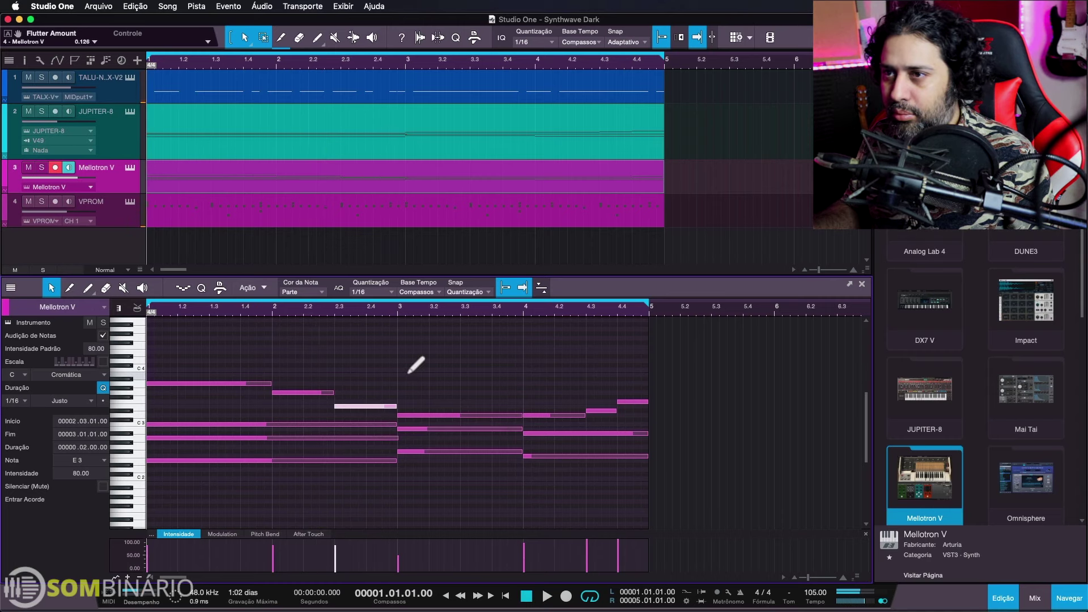
# Add a two-beat B3 at 3.1 and a one-beat A3 at 3.3 to the Mellotron V melody, and play it back
pyautogui.click(407, 375)
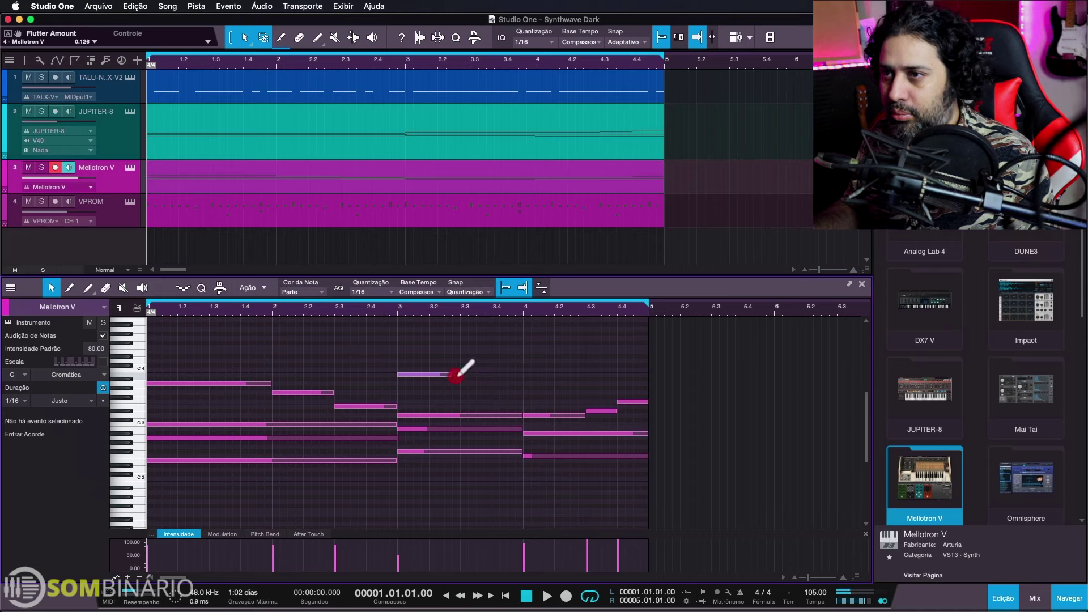
pyautogui.moveTo(461, 374); pyautogui.dragTo(490, 383)
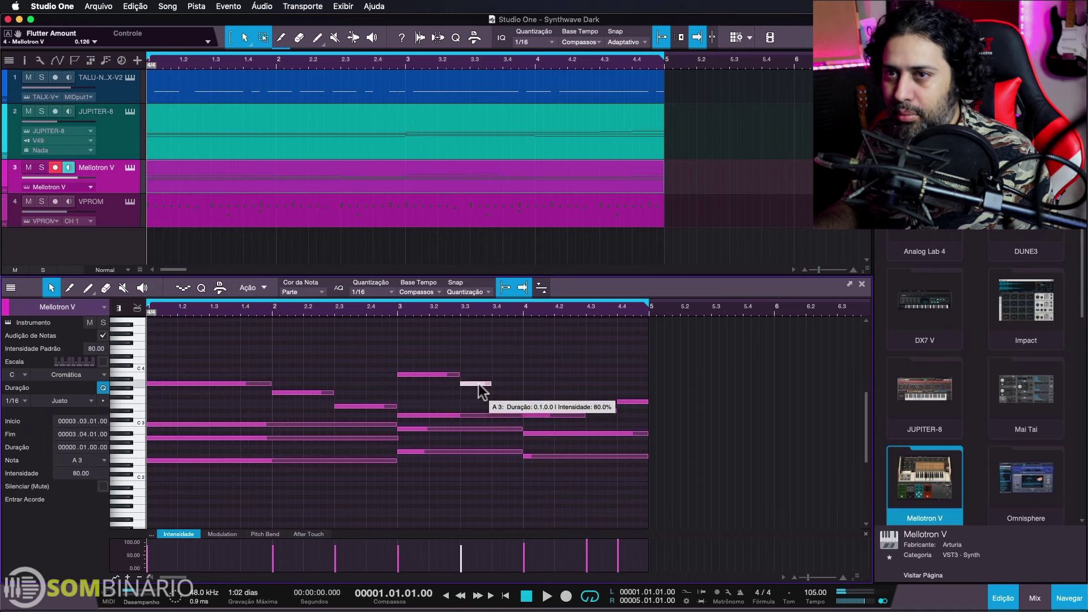
pyautogui.press('space')
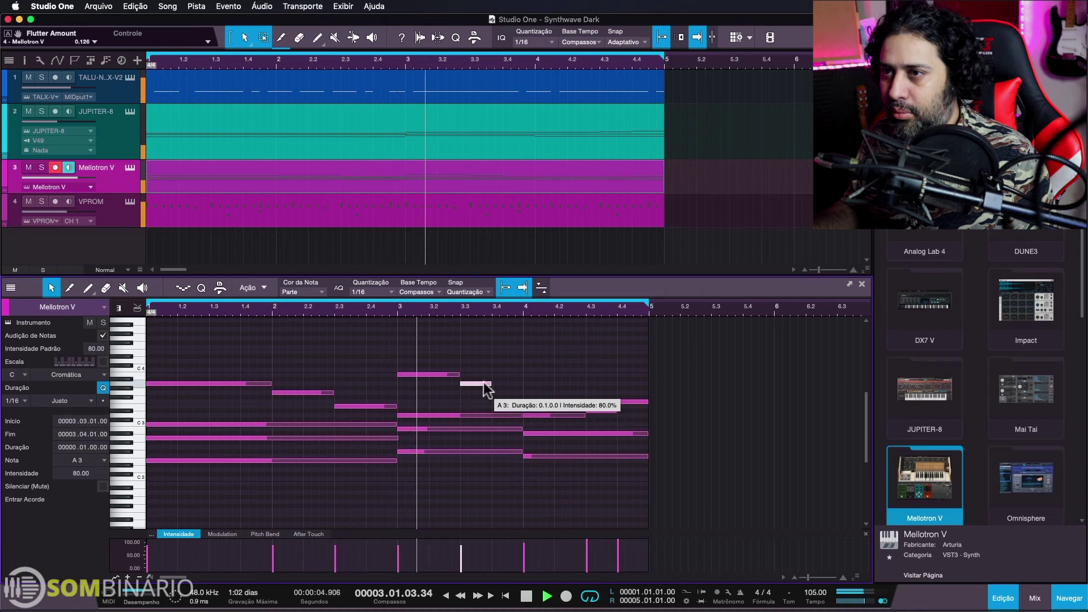
pyautogui.press('space')
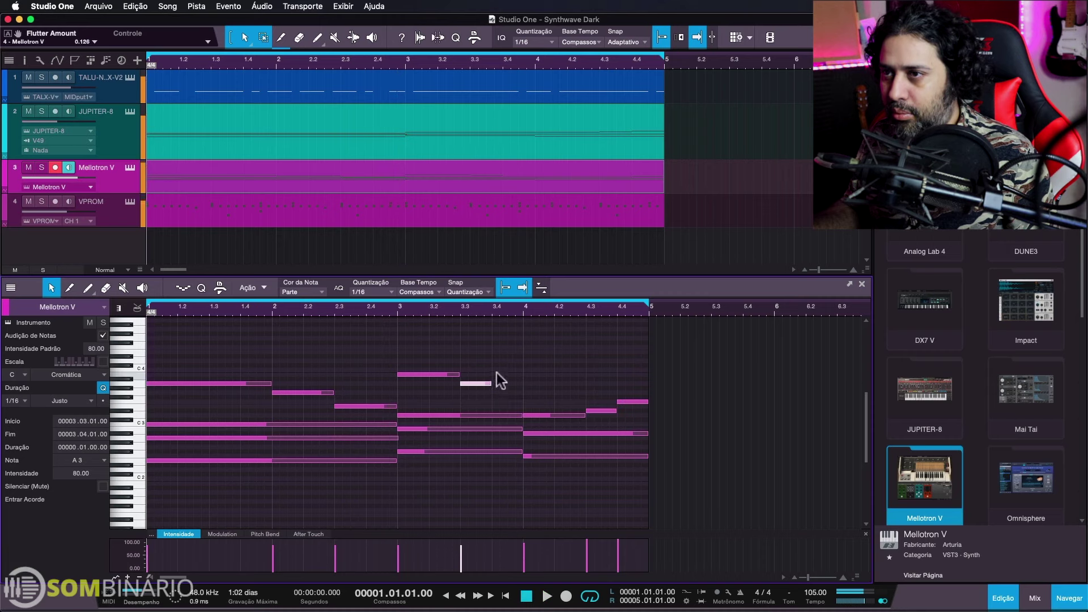
# Continue the Mellotron V melody with one-beat notes B3 at 3.4, A#3 at 4.1 and C4 at 4.2
pyautogui.moveTo(499, 375); pyautogui.dragTo(555, 378)
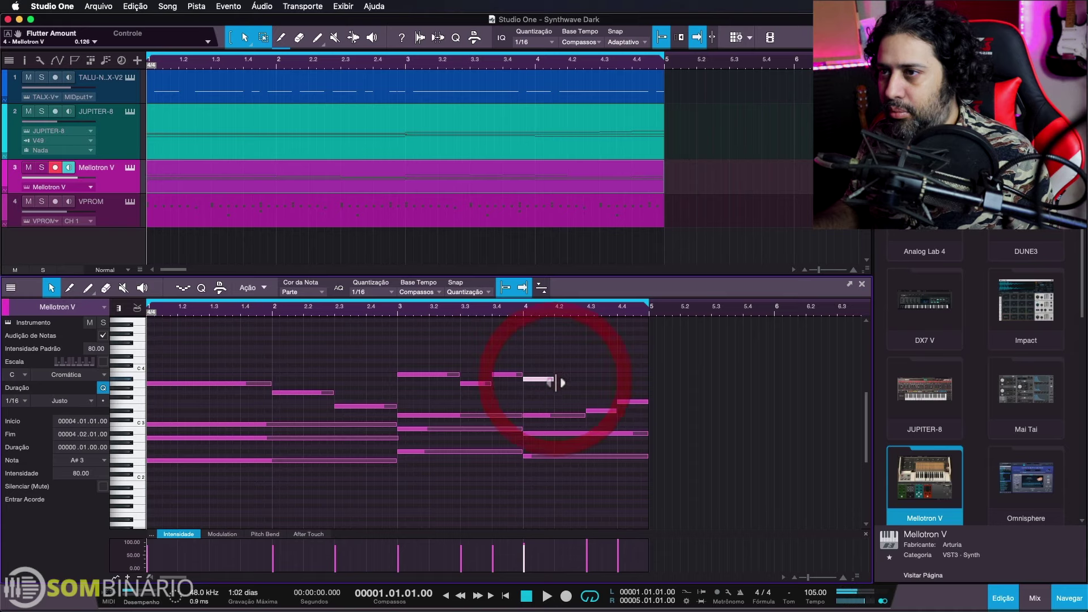
pyautogui.click(560, 370)
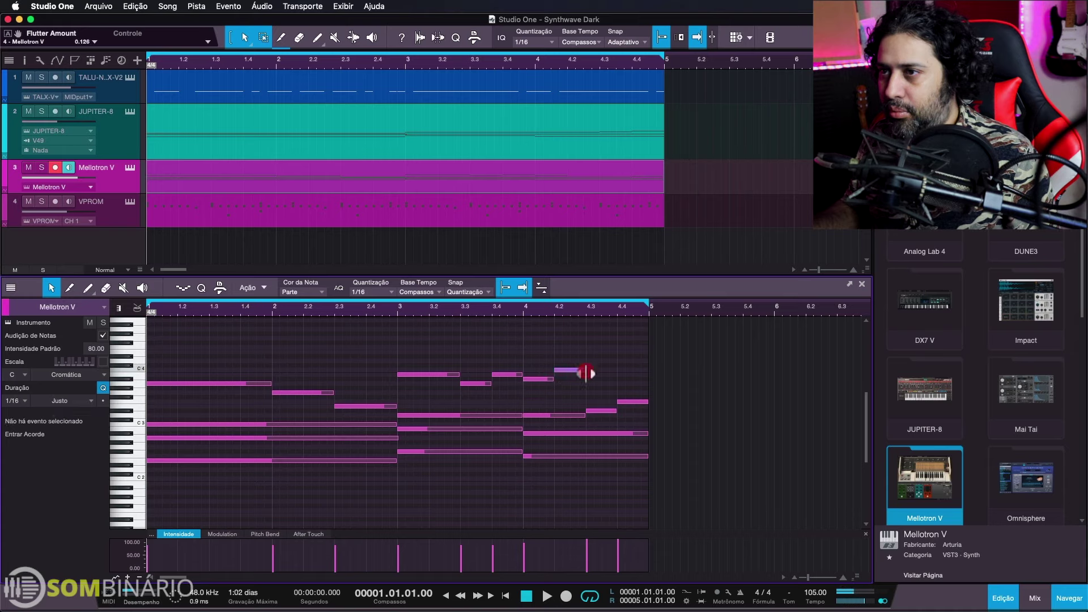
pyautogui.click(584, 373)
# During playback, disarm recording on the Mellotron V track and lower its volume to -7.5 dB
pyautogui.press('space')
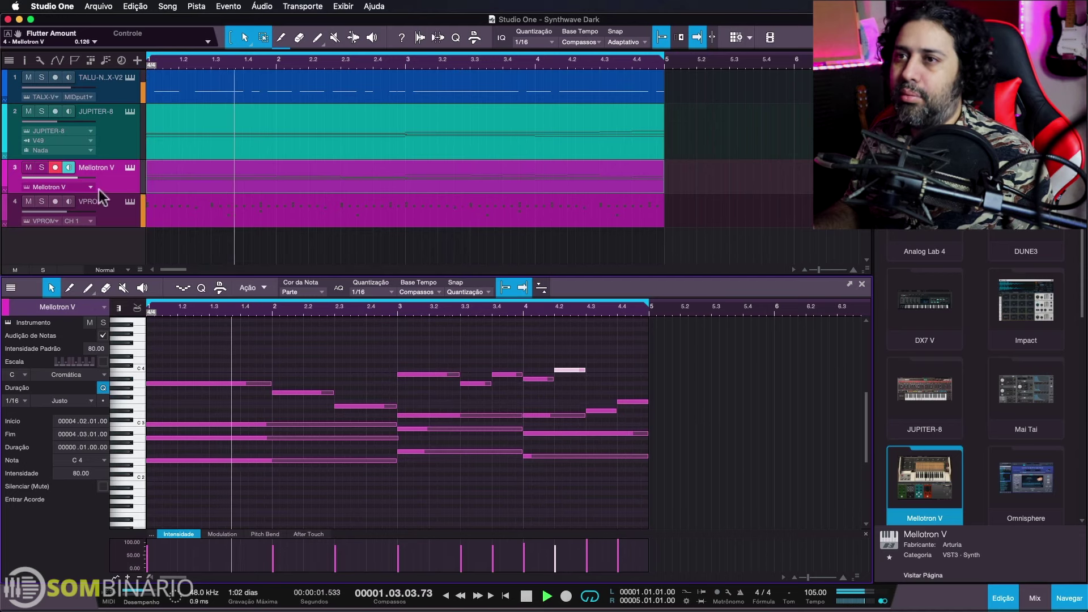
pyautogui.click(71, 178)
pyautogui.moveTo(70, 177); pyautogui.dragTo(67, 174)
pyautogui.click(58, 168)
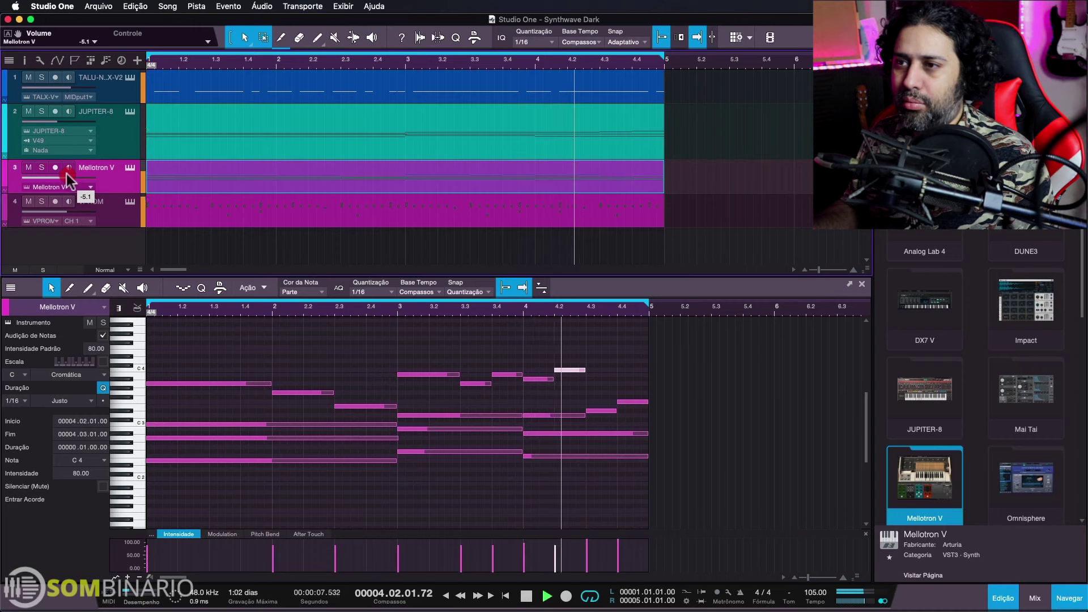
pyautogui.moveTo(67, 173); pyautogui.dragTo(63, 174)
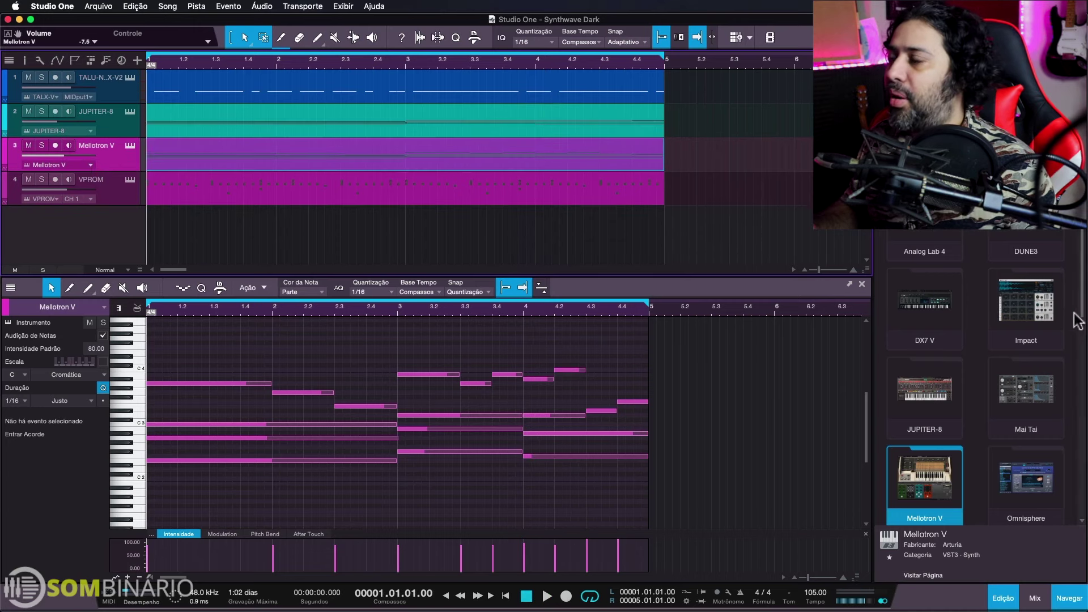
# Add a DUNE3 track with a copy of the JUPITER-8 chord part, and load and audition the patch 047: Warm Pulse MK
pyautogui.scroll(1, 1012, 320)
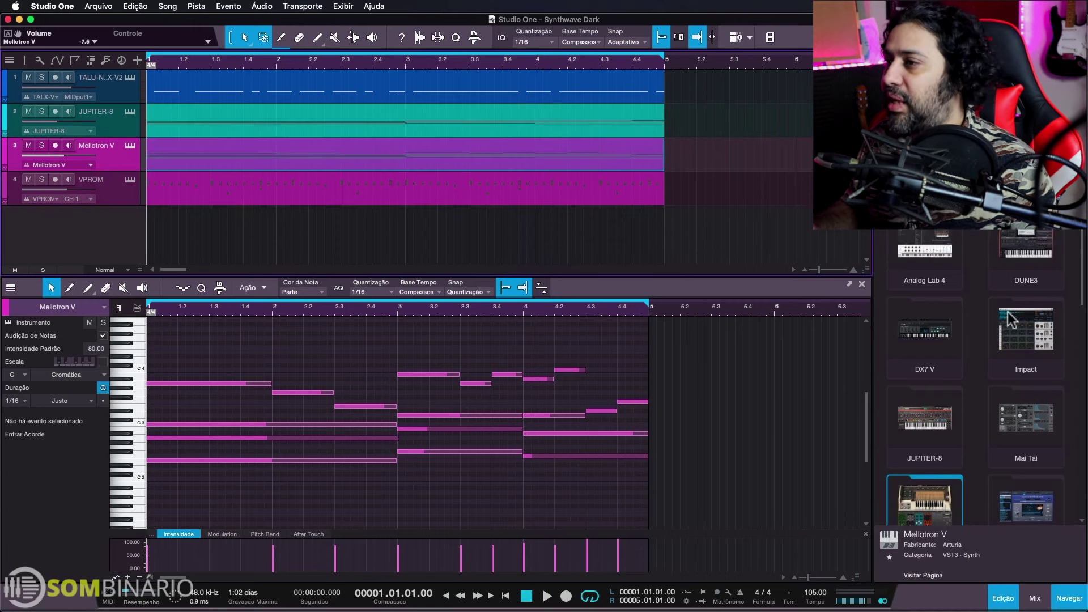
pyautogui.moveTo(1000, 264); pyautogui.dragTo(515, 248)
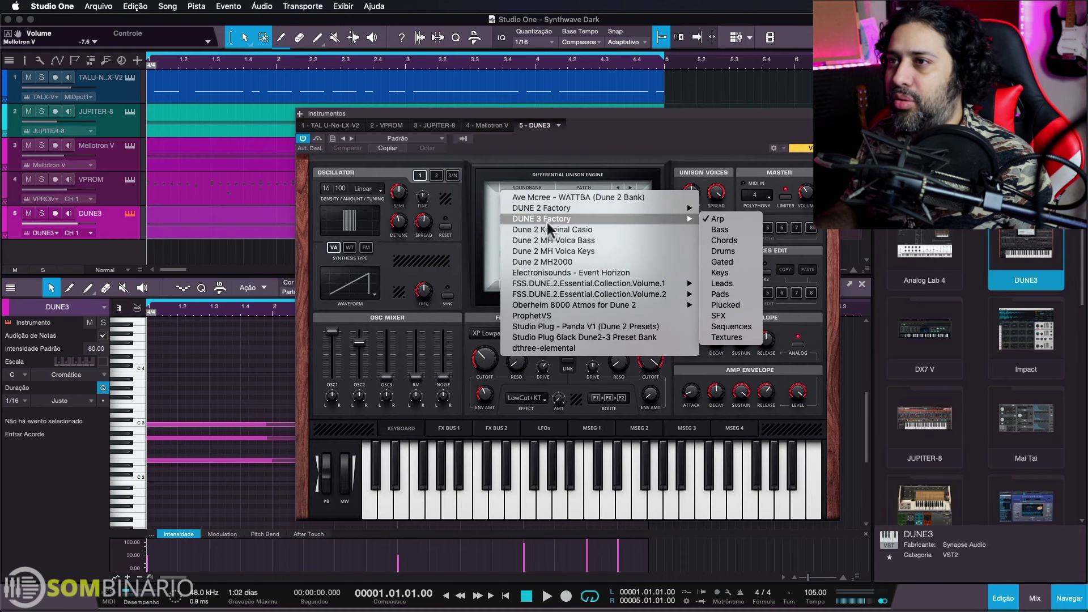
pyautogui.moveTo(630, 208)
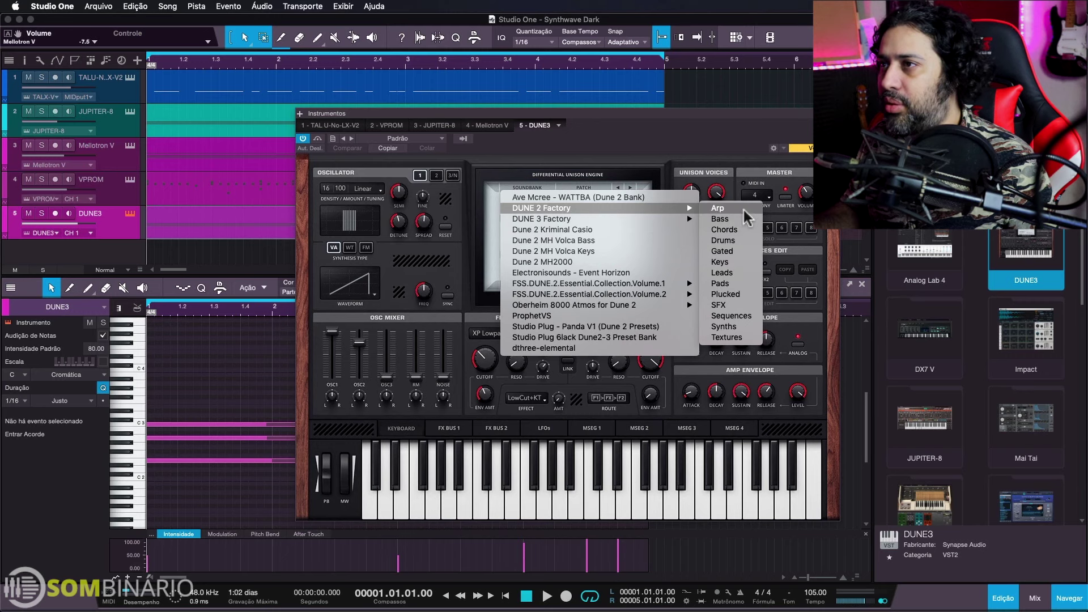
pyautogui.press('space')
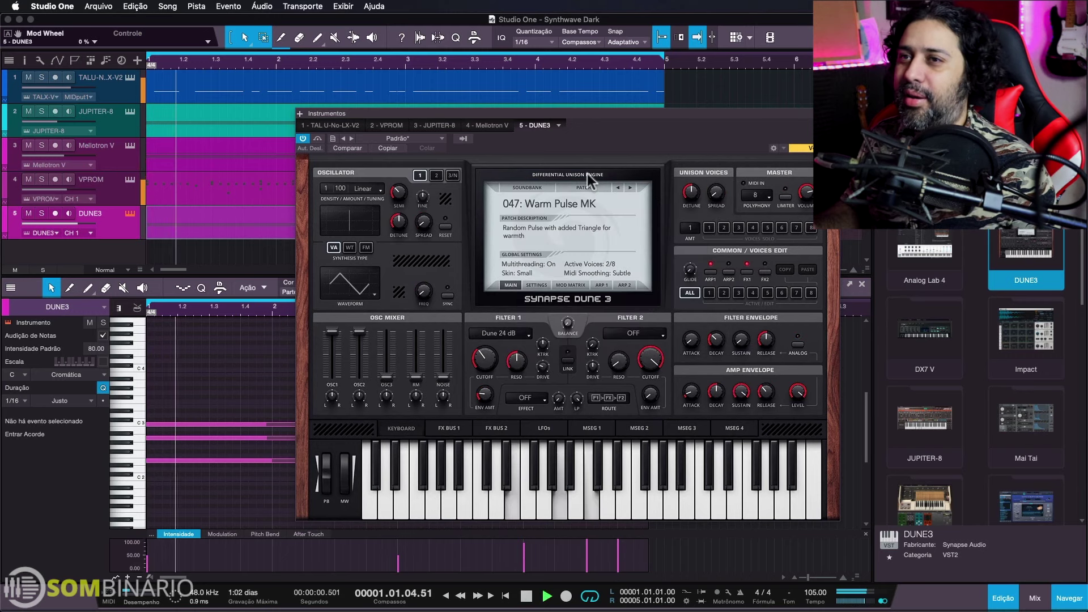
pyautogui.moveTo(657, 144); pyautogui.dragTo(609, 152)
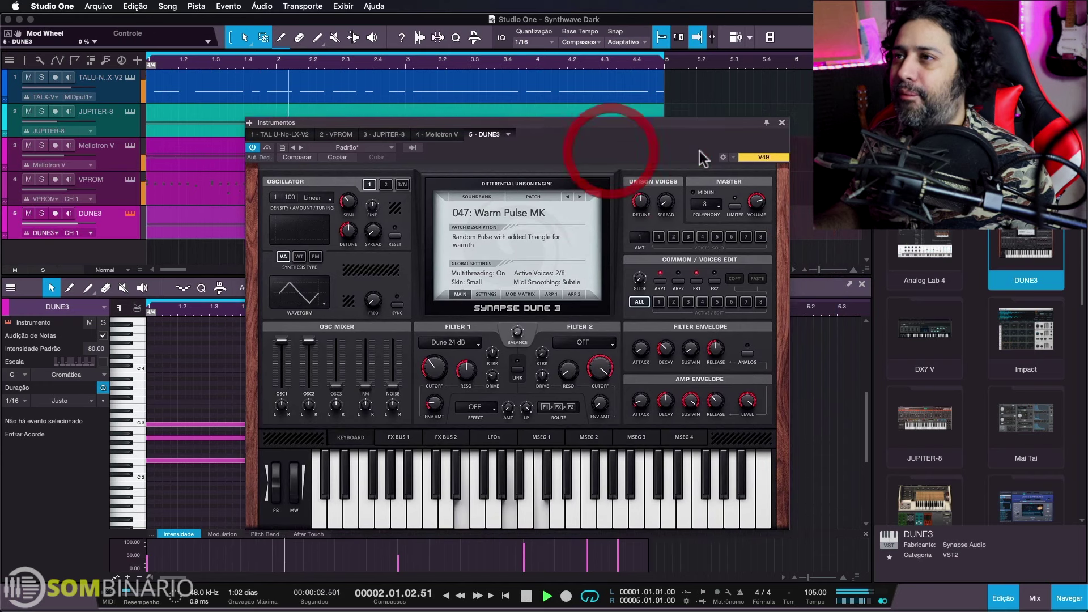
pyautogui.click(781, 123)
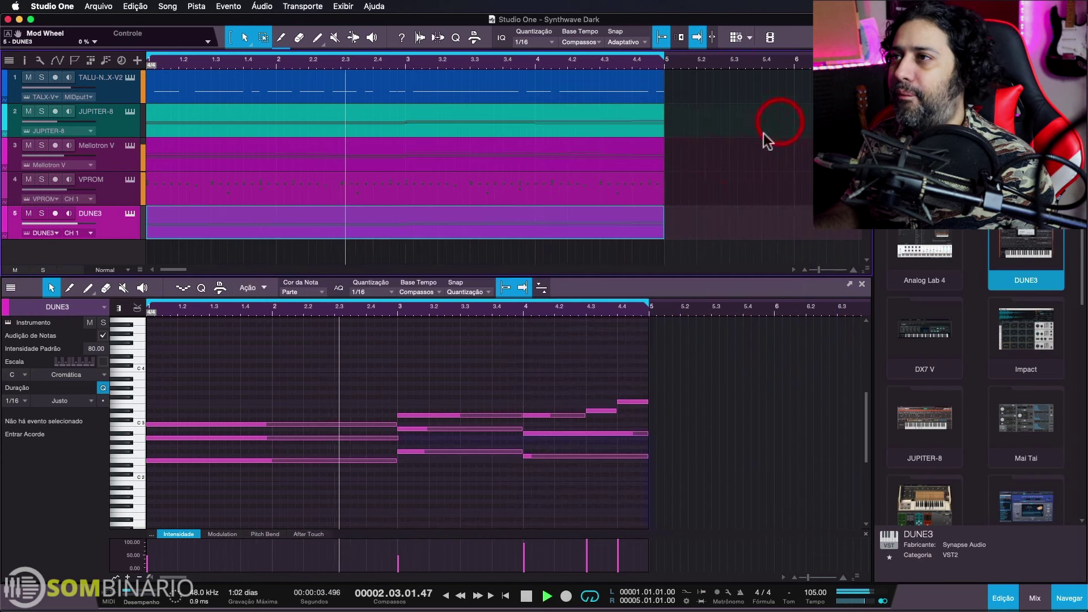
# Transpose all the chord notes in the DUNE3 part up one octave
pyautogui.click(386, 223)
pyautogui.press('space')
pyautogui.click(385, 224)
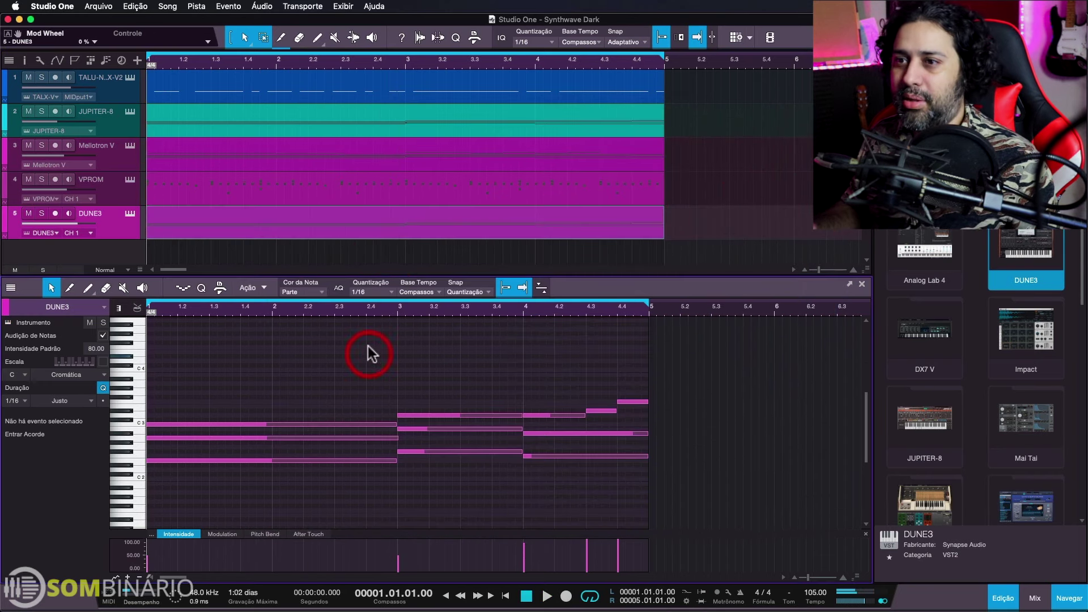
pyautogui.press('super+a')
pyautogui.hotkey('shift', 'Up')
# Lower the DUNE3 track's volume to -9.4 dB during playback, then stop the song
pyautogui.press('space')
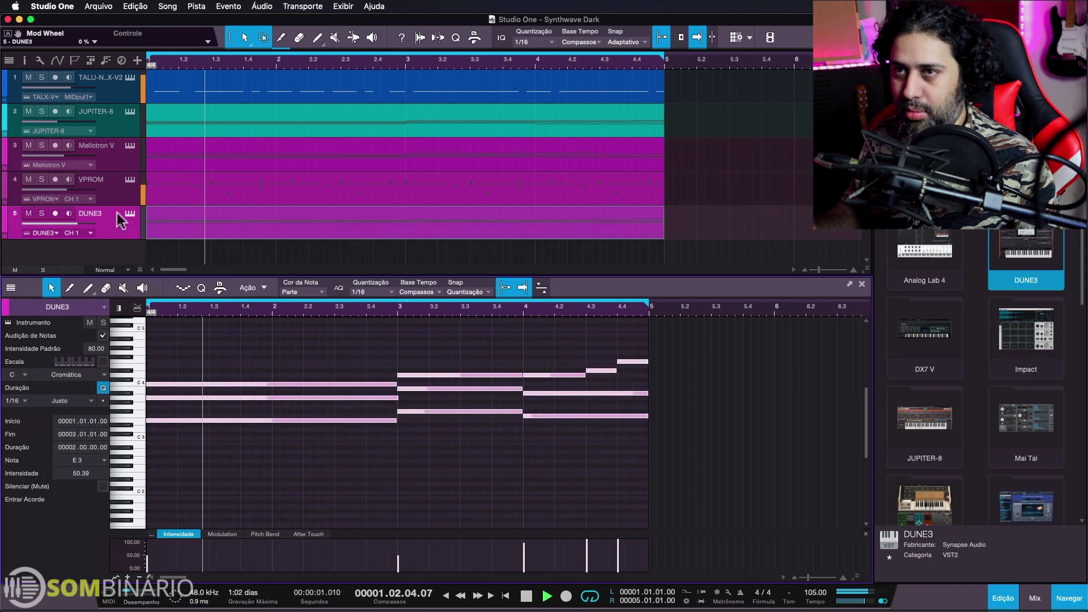
pyautogui.moveTo(79, 223); pyautogui.dragTo(60, 219)
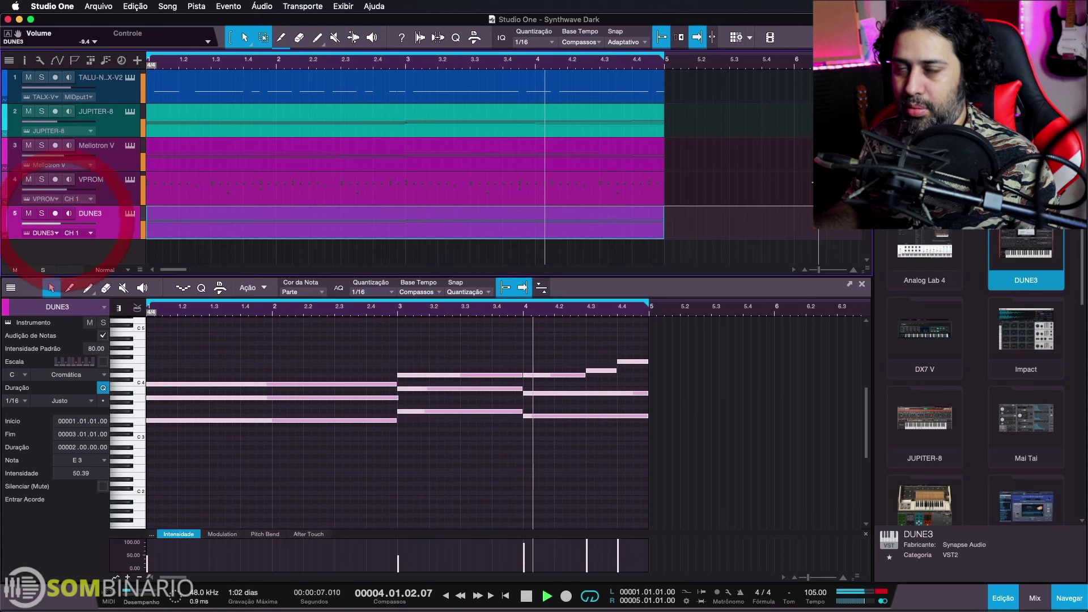
pyautogui.press('space')
# Find the HalfTime effect among the effects and insert it on the DUNE3 track
pyautogui.press('F7')
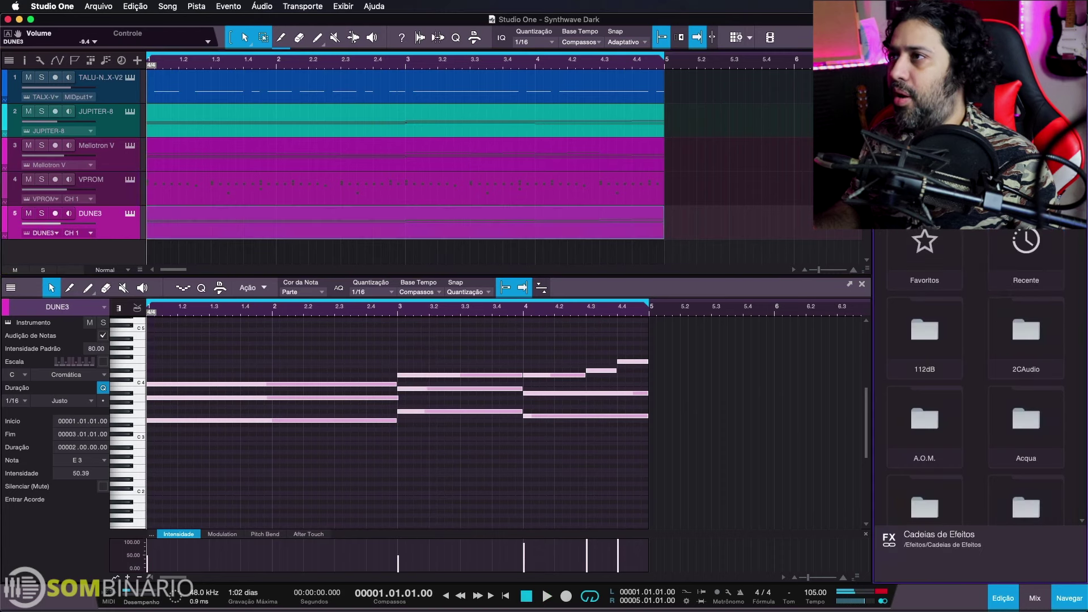
pyautogui.scroll(5, 1022, 481)
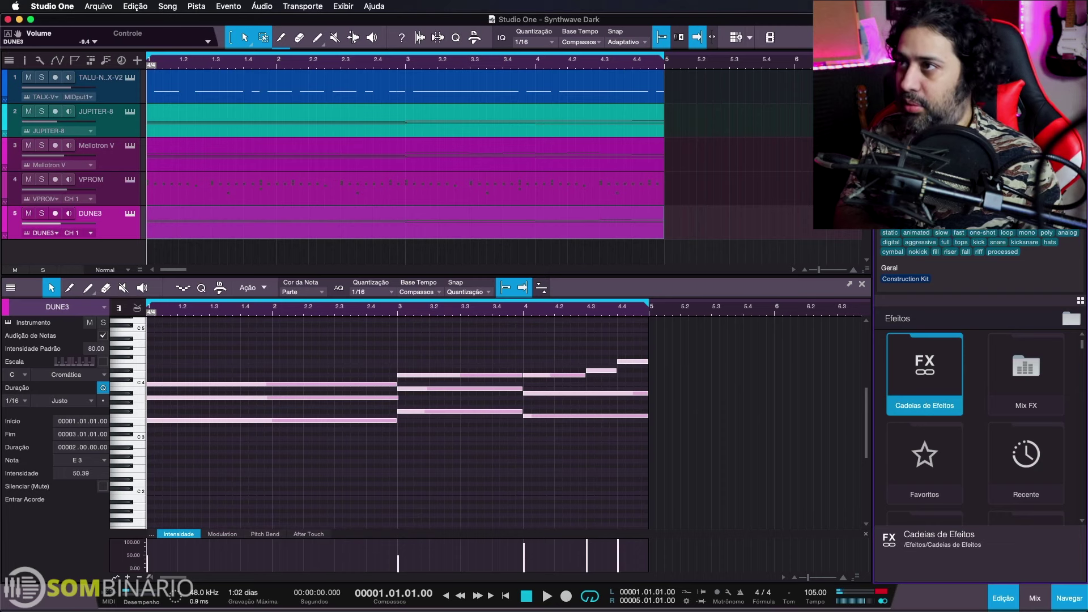
pyautogui.moveTo(909, 360); pyautogui.dragTo(515, 237)
# During playback, set HalfTime's mix to 49% and its smooth amount to FX 155 ms
pyautogui.press('space')
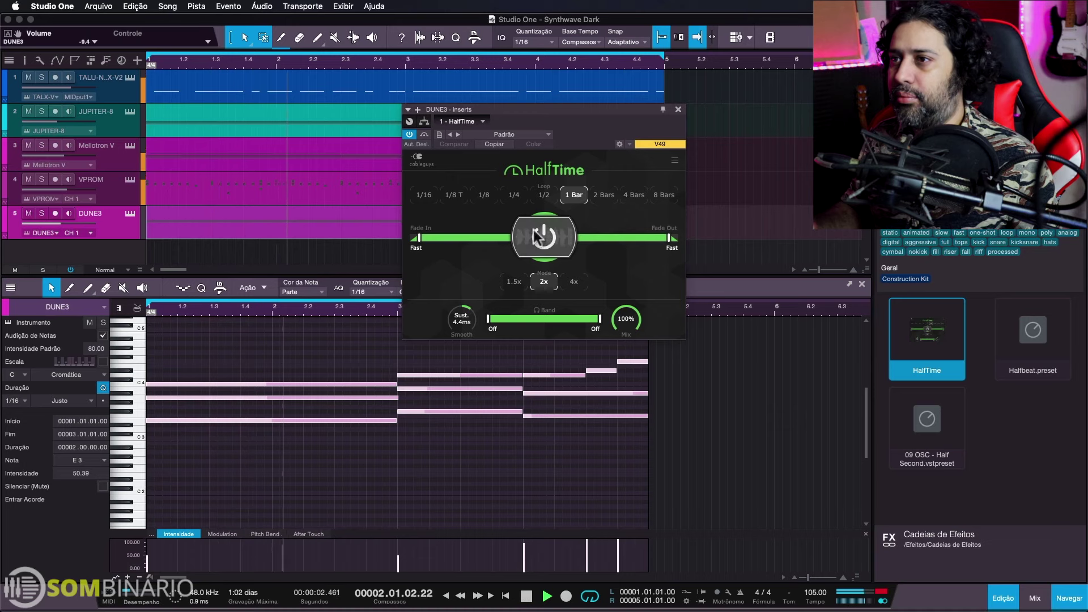
pyautogui.moveTo(625, 318); pyautogui.dragTo(626, 340)
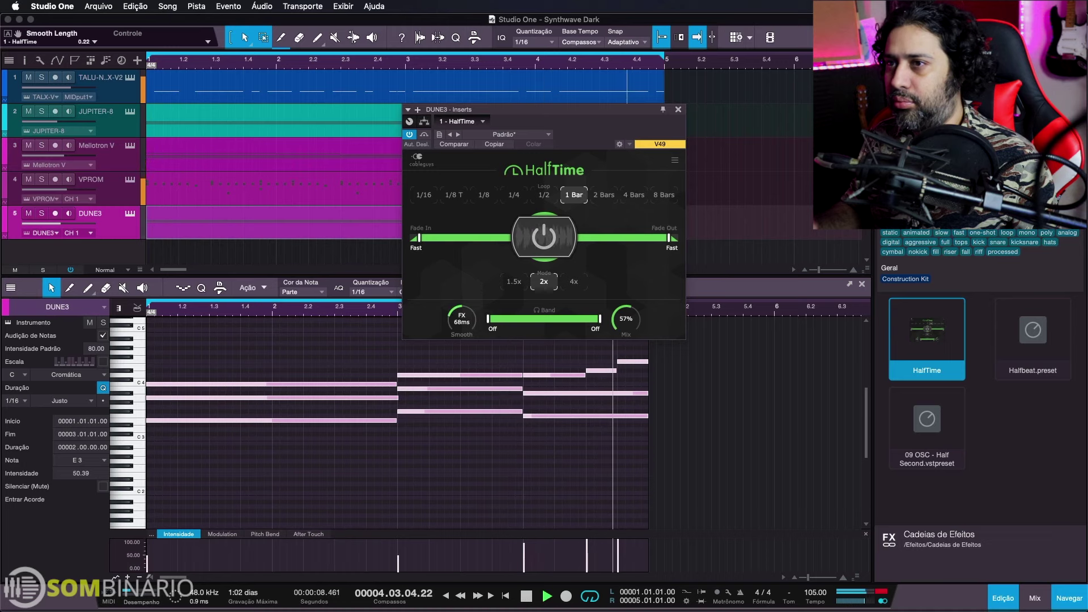
pyautogui.moveTo(461, 318); pyautogui.dragTo(461, 330)
pyautogui.moveTo(624, 317); pyautogui.dragTo(623, 324)
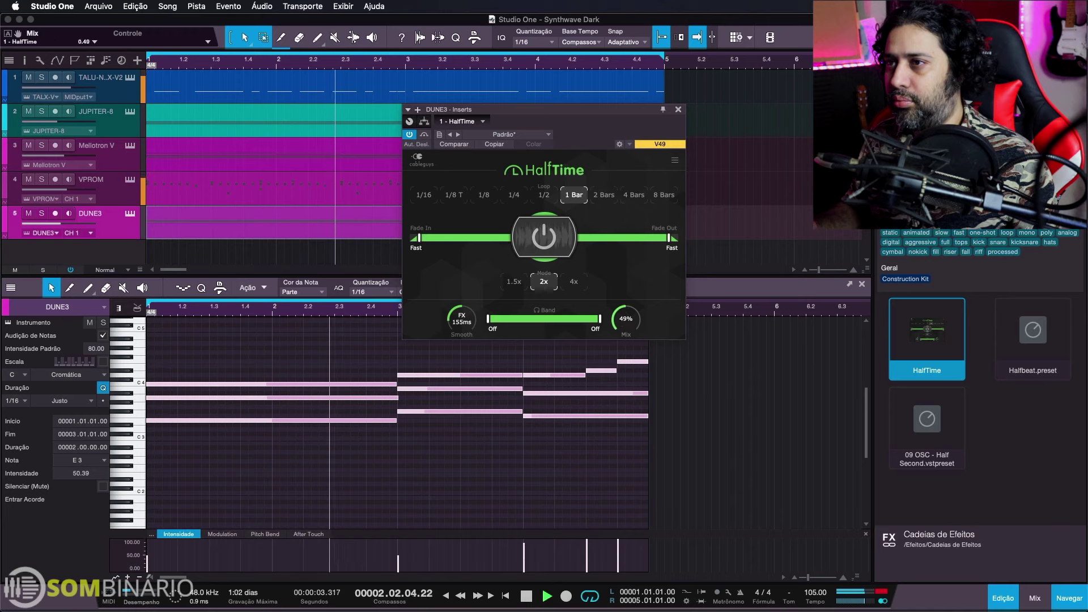
# Solo the DUNE3 track, then insert Pro EQ on it with the low cut at 421 Hz
pyautogui.click(42, 213)
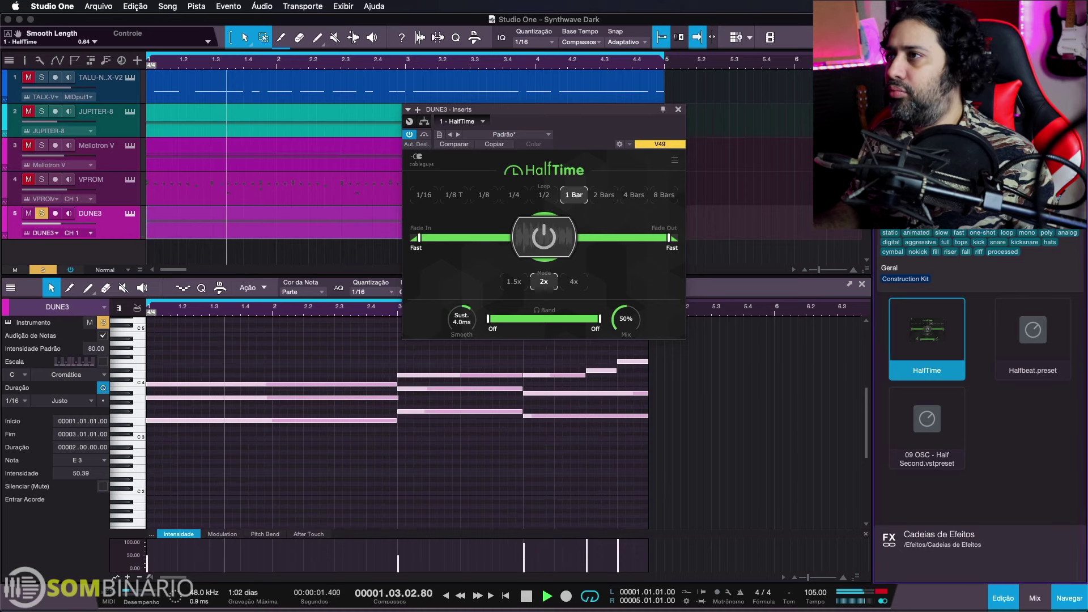
pyautogui.write('eq')
pyautogui.moveTo(1010, 315); pyautogui.dragTo(529, 134)
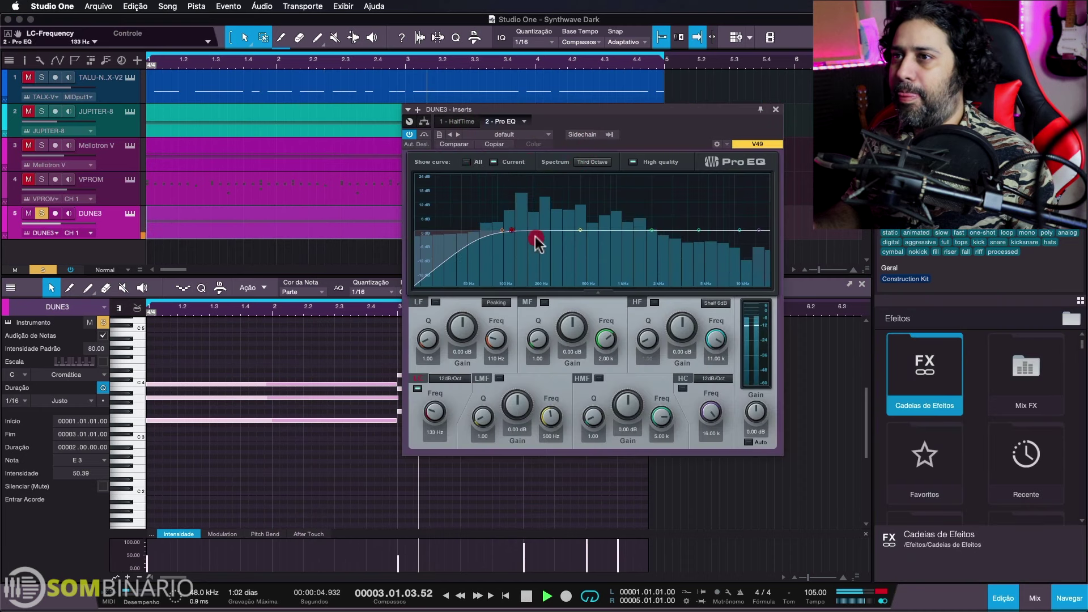
pyautogui.moveTo(536, 243); pyautogui.dragTo(572, 238)
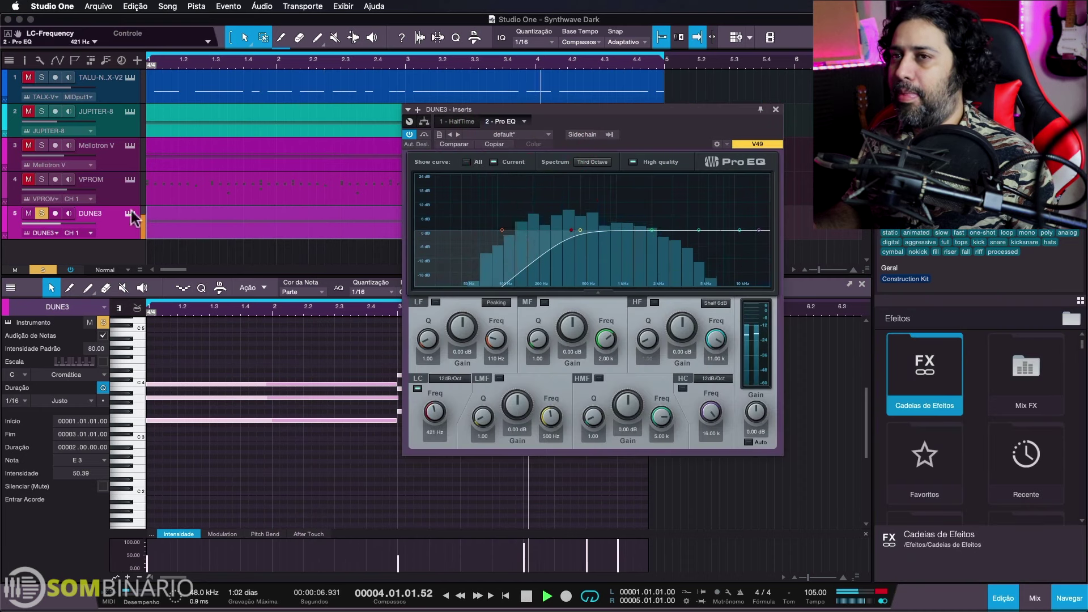
# Unsolo DUNE3 and boost its Pro EQ mid band by 2.59 dB at 1.40 kHz
pyautogui.click(41, 213)
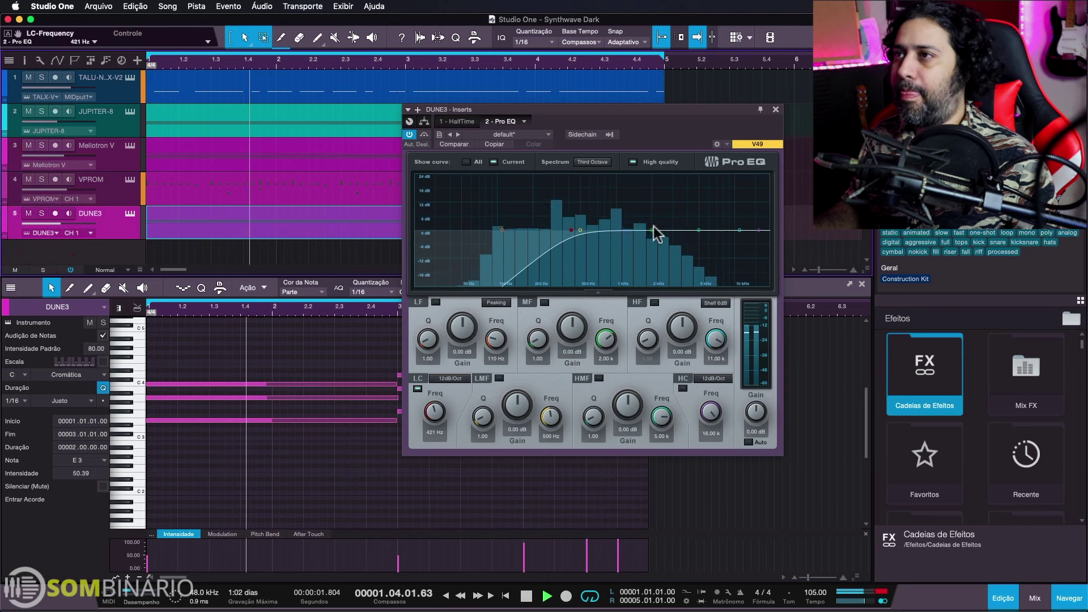
pyautogui.moveTo(656, 232); pyautogui.dragTo(633, 224)
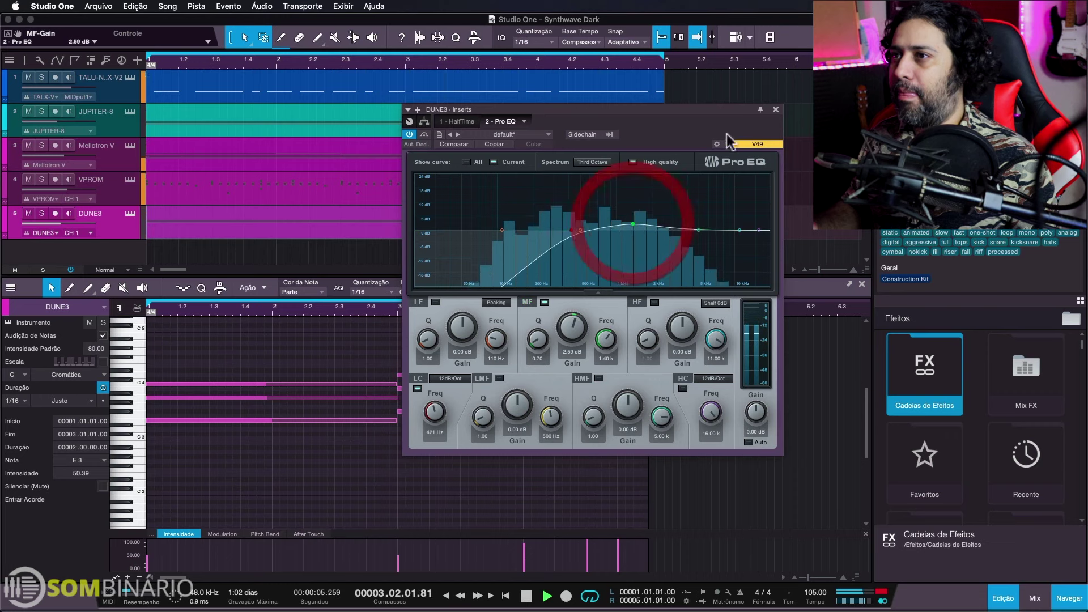
pyautogui.click(775, 109)
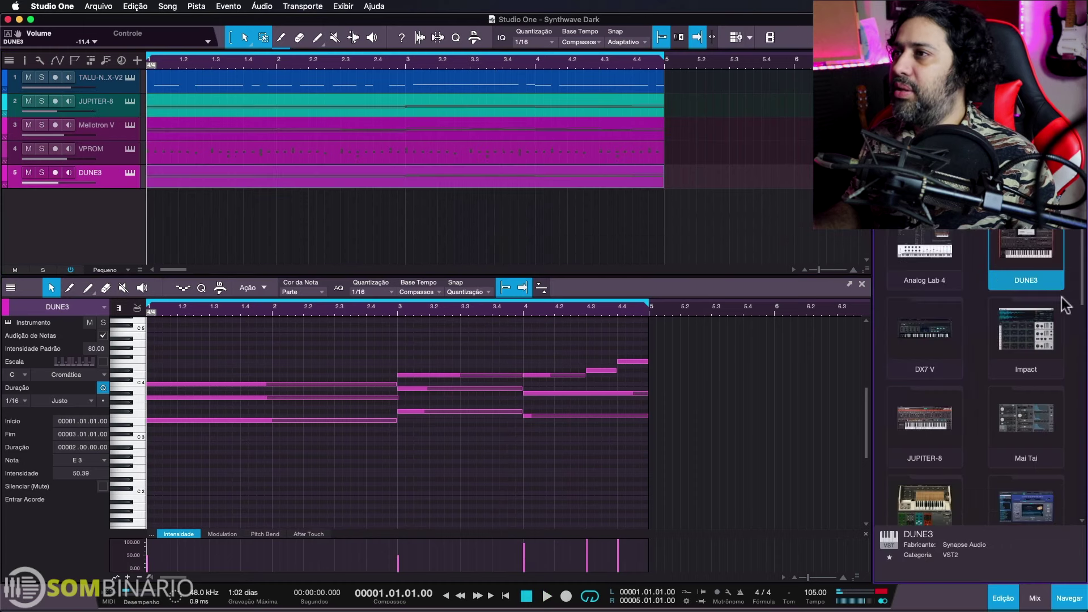
# Add a Mai Tai instrument track and lower its volume to -7.2 dB during playback
pyautogui.scroll(-1, 1054, 317)
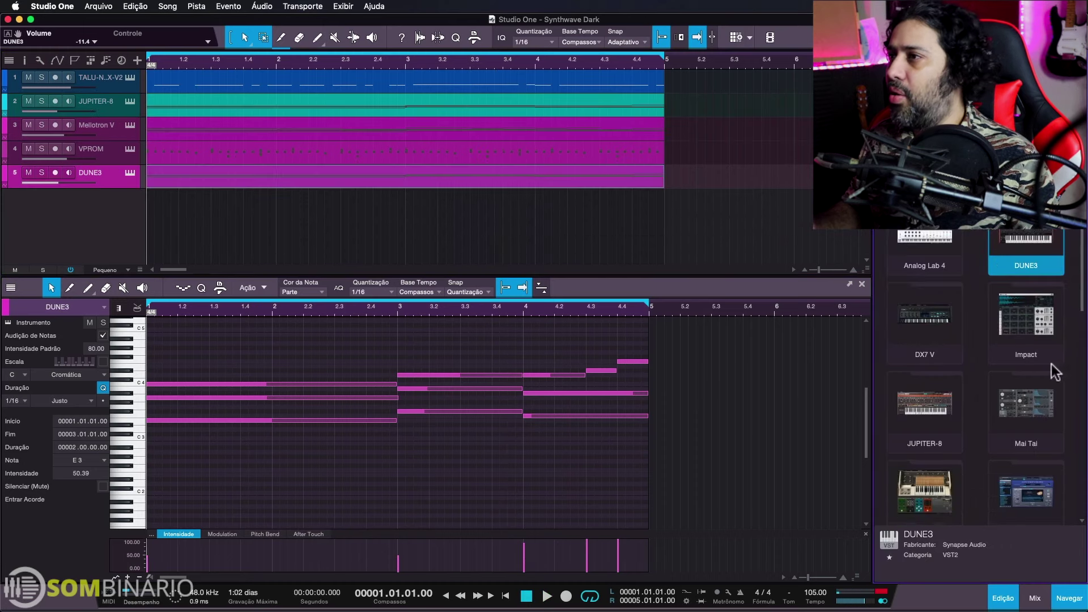
pyautogui.click(1025, 416)
pyautogui.click(522, 287)
pyautogui.click(395, 242)
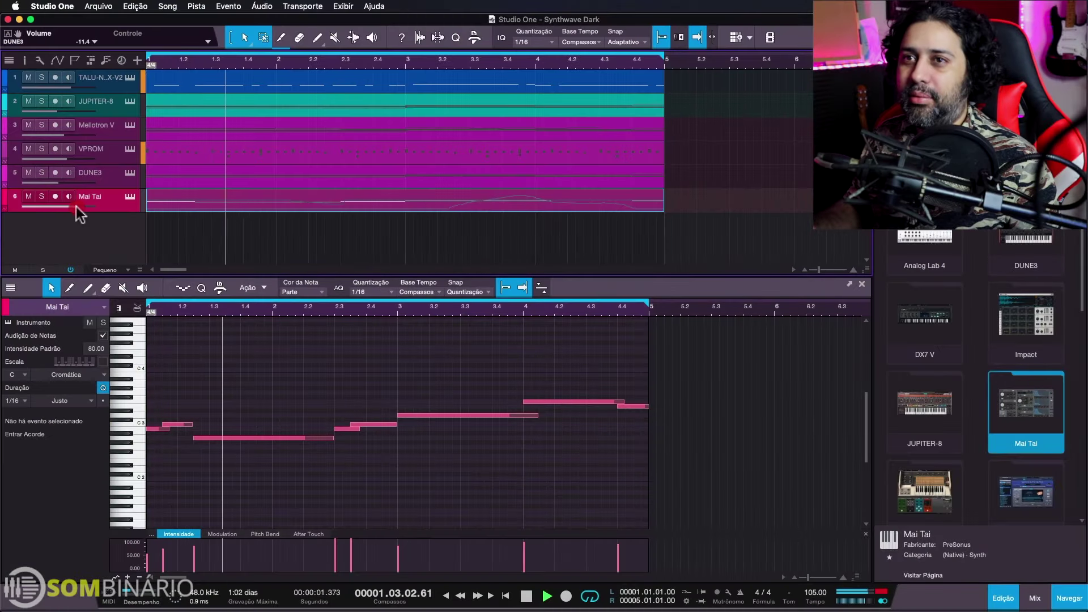
pyautogui.moveTo(76, 206); pyautogui.dragTo(61, 205)
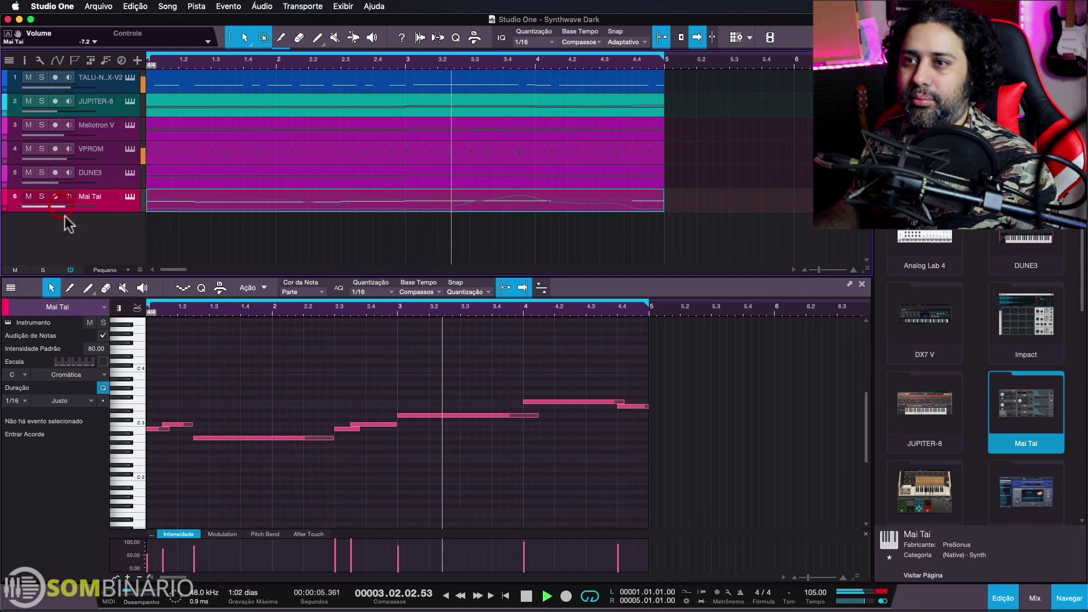
# Review the Mai Tai part's pitch bend, aftertouch and modulation data and lower the track's volume to about -9.8 dB during playback
pyautogui.click(275, 533)
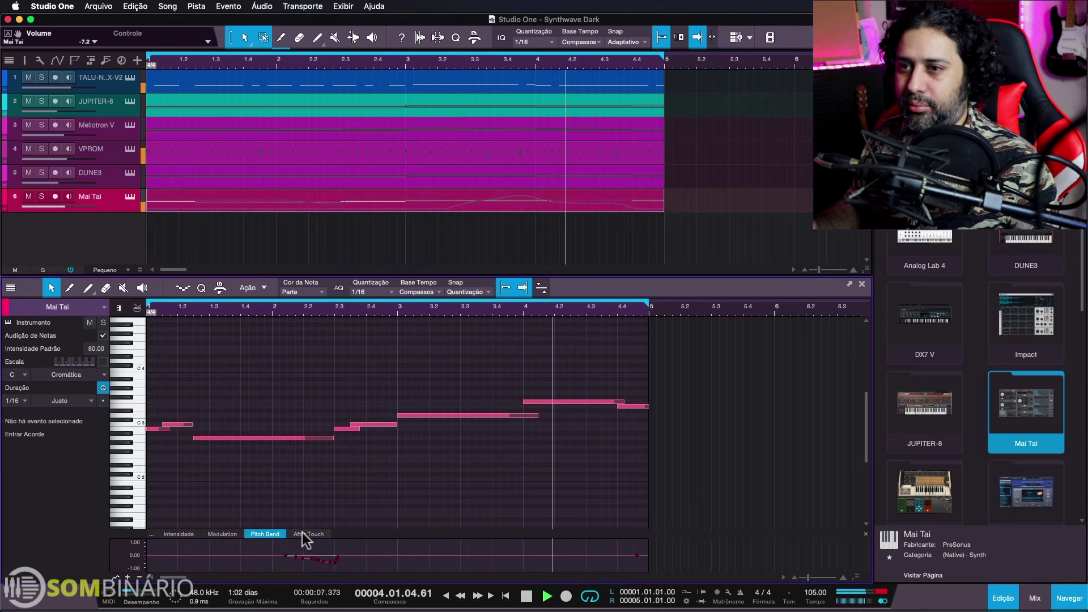
pyautogui.click(300, 533)
pyautogui.click(269, 533)
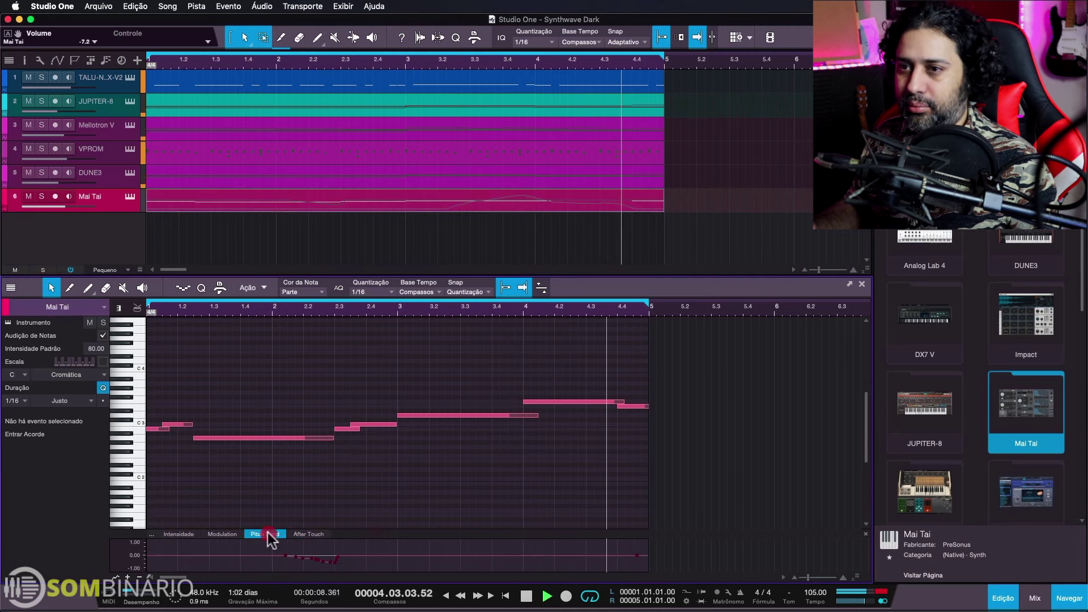
pyautogui.click(225, 534)
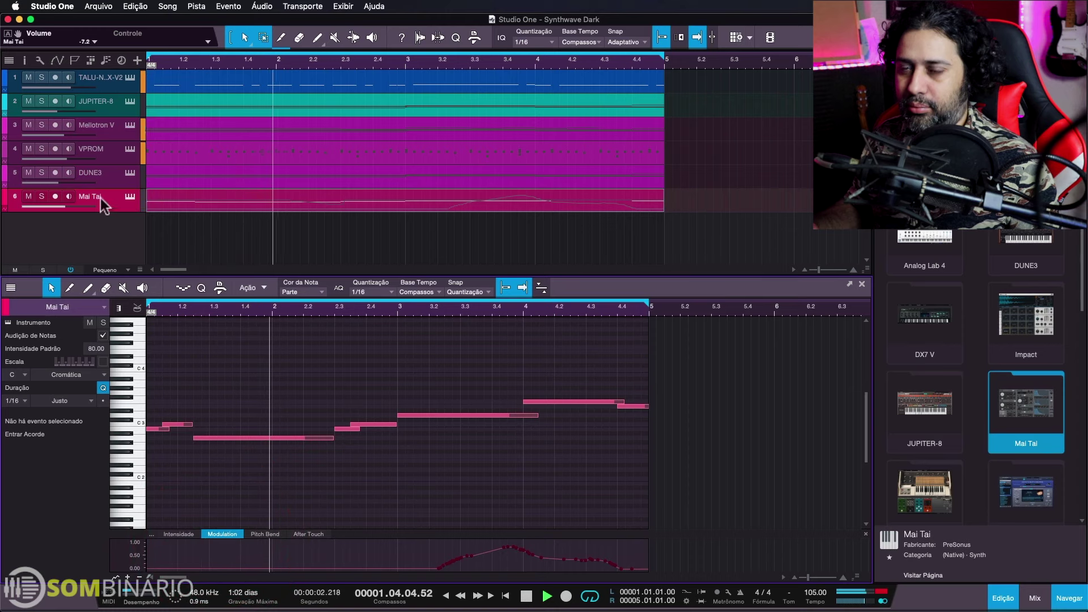
pyautogui.moveTo(58, 206); pyautogui.dragTo(54, 201)
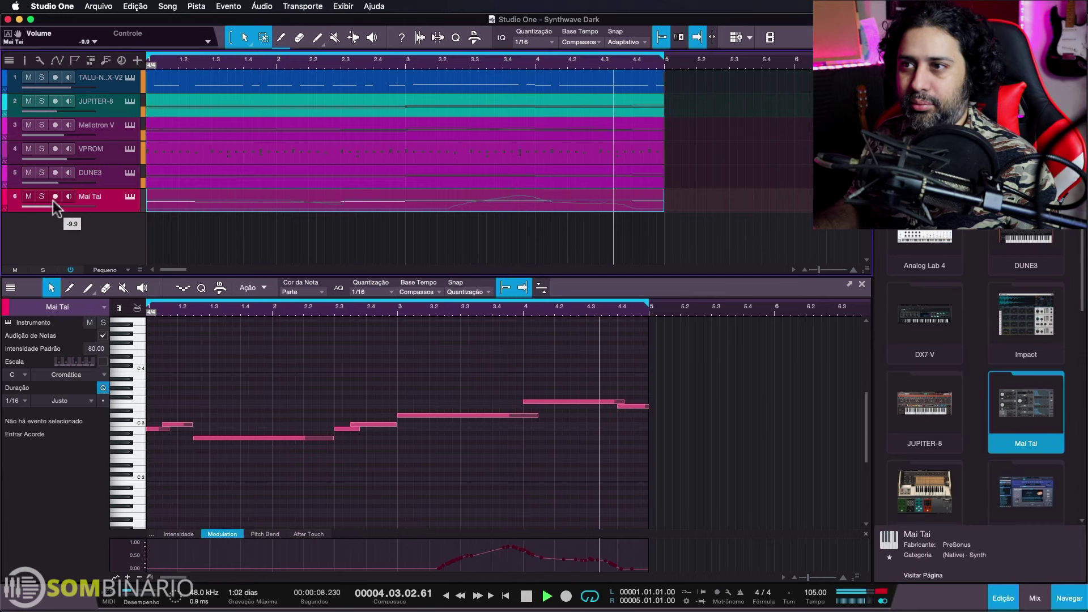
pyautogui.moveTo(53, 202); pyautogui.dragTo(55, 205)
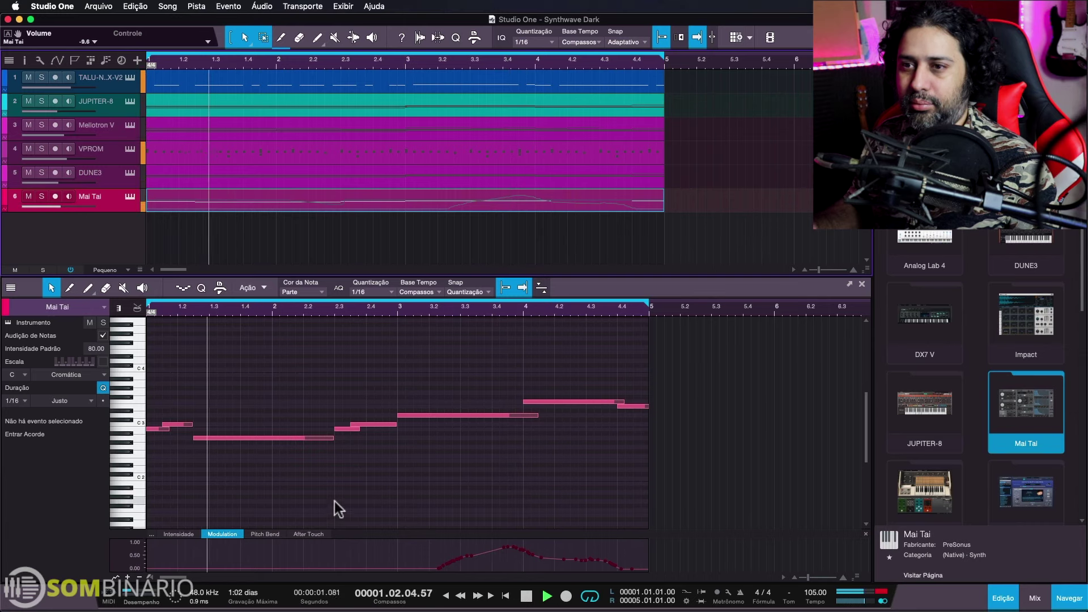
pyautogui.click(274, 532)
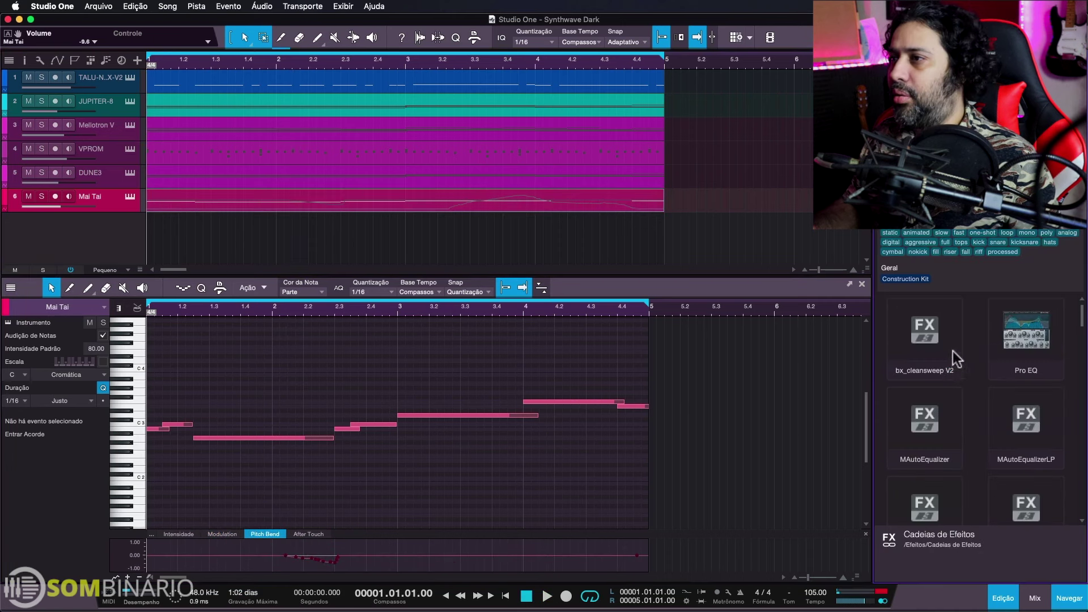
# Insert Pro EQ on the Mai Tai track with its low cut enabled at 484 Hz, and set the track volume to -12.2 dB
pyautogui.moveTo(1024, 338); pyautogui.dragTo(571, 203)
pyautogui.press('space')
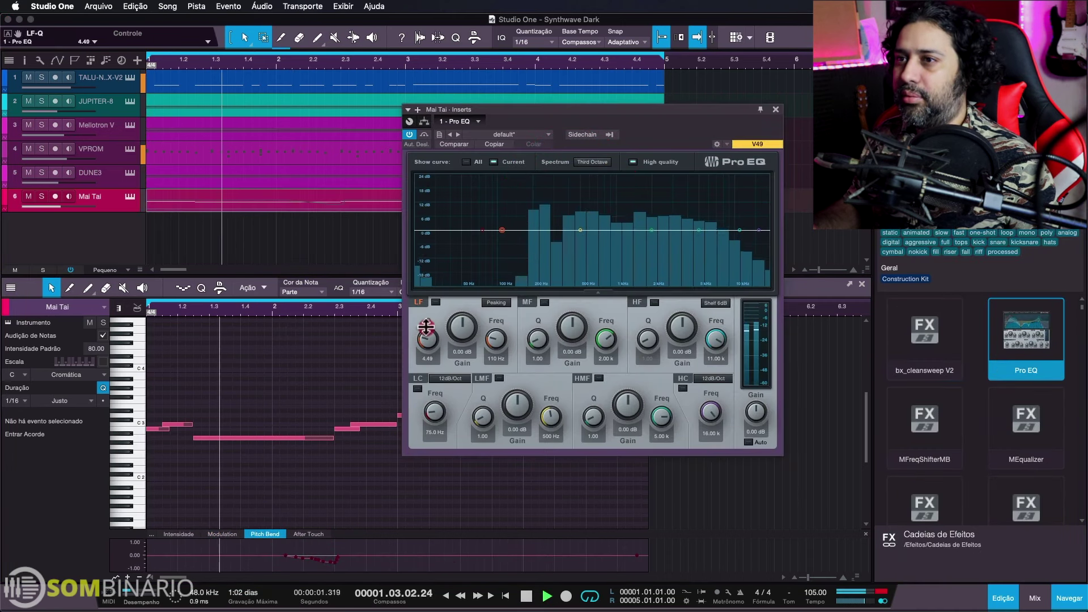
pyautogui.moveTo(426, 327); pyautogui.dragTo(456, 320)
pyautogui.moveTo(442, 418); pyautogui.dragTo(446, 400)
pyautogui.click(417, 389)
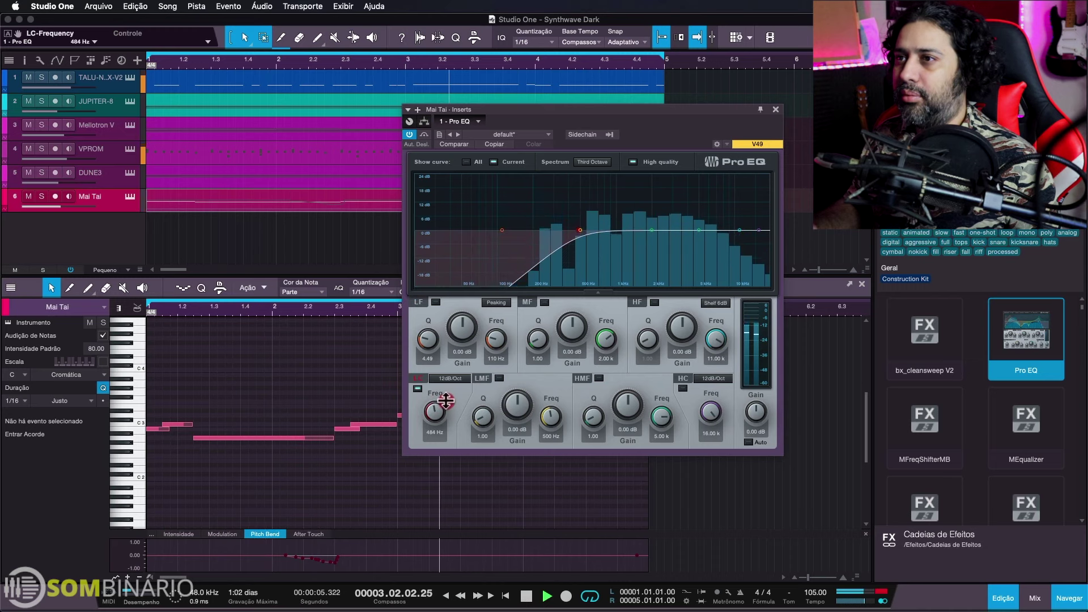
pyautogui.click(776, 110)
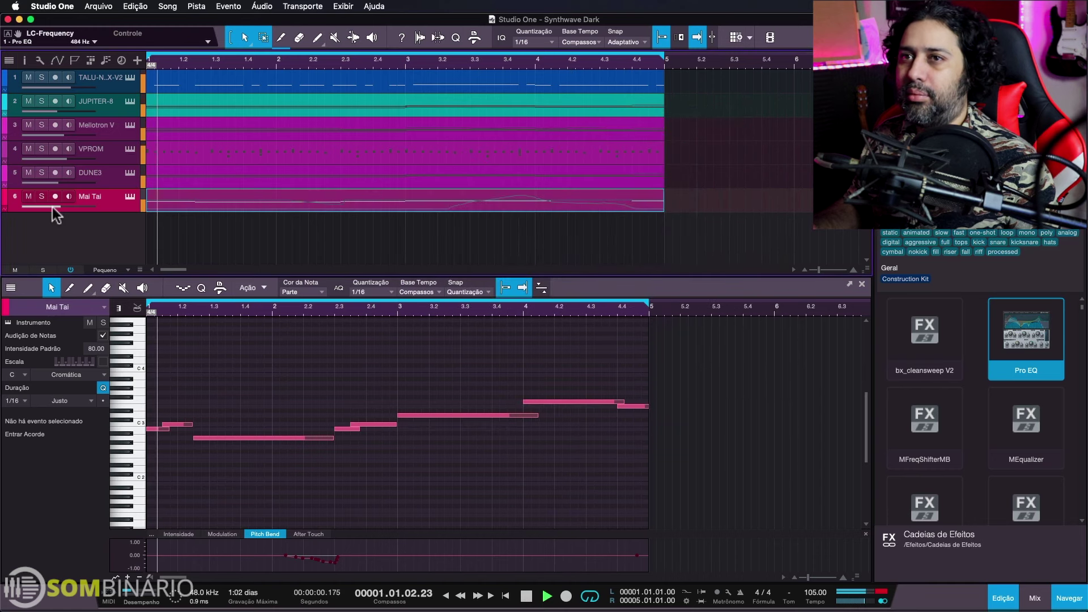
pyautogui.moveTo(57, 206); pyautogui.dragTo(61, 205)
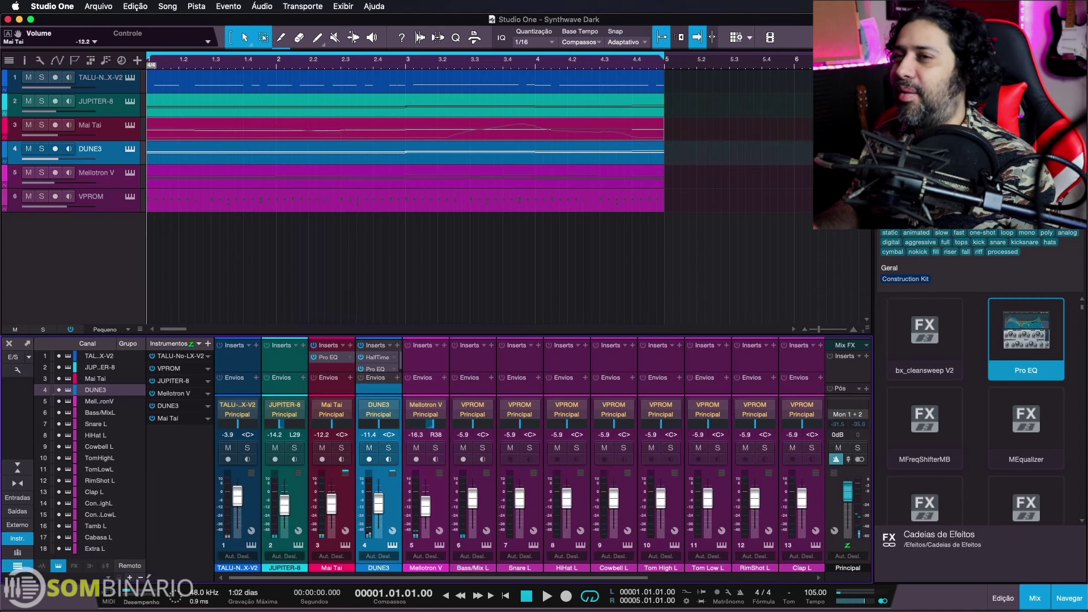
# Find OP-X PRO-II among the instruments and add it as a new track with the Matrix Softstrings II preset
pyautogui.click(630, 188)
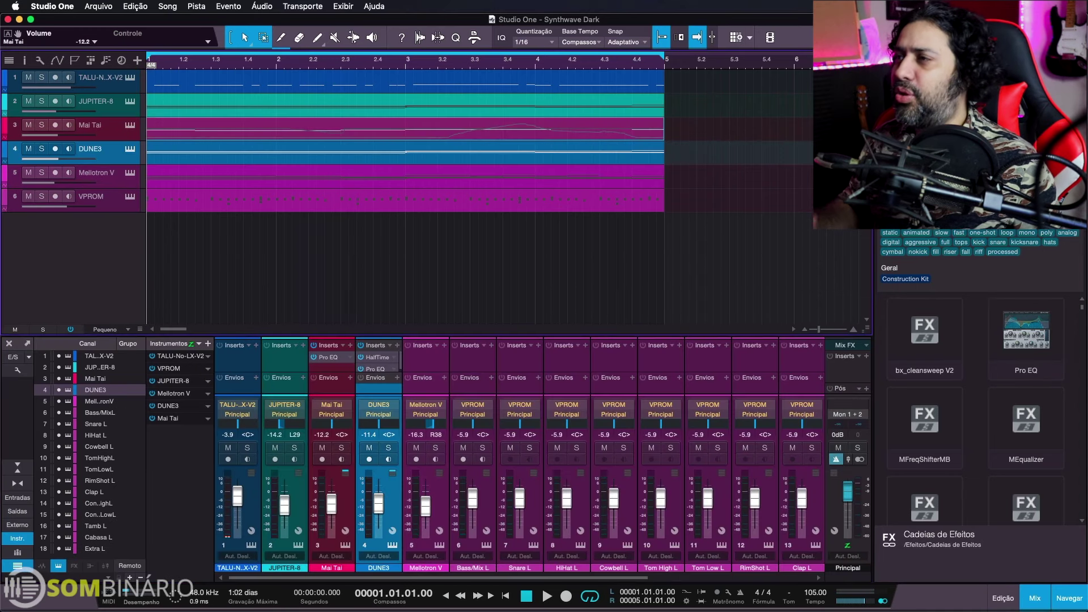
pyautogui.press('F6')
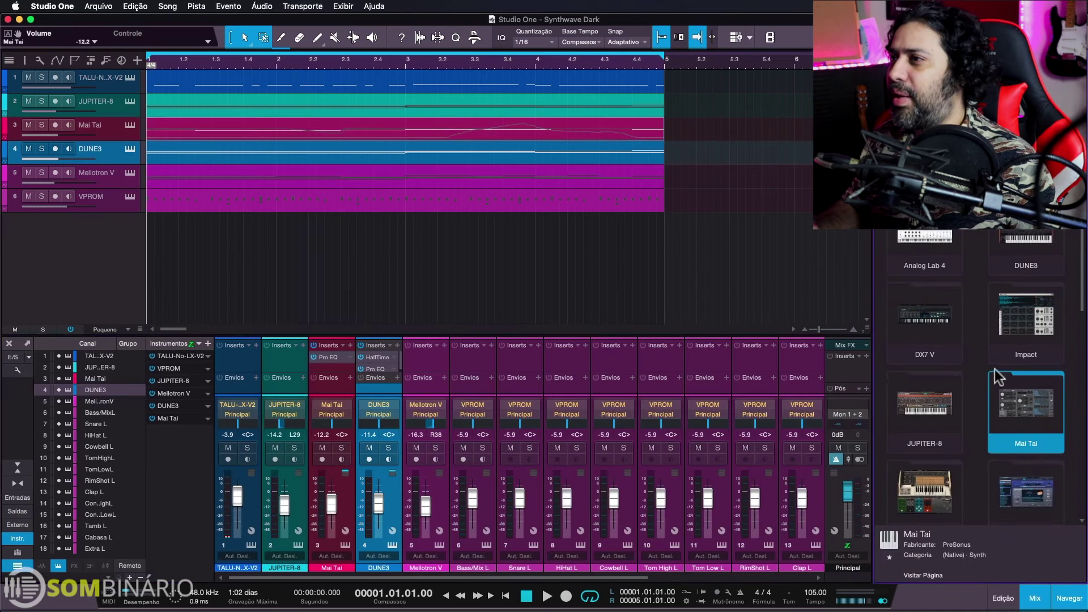
pyautogui.scroll(-5, 997, 377)
pyautogui.moveTo(940, 340); pyautogui.dragTo(569, 304)
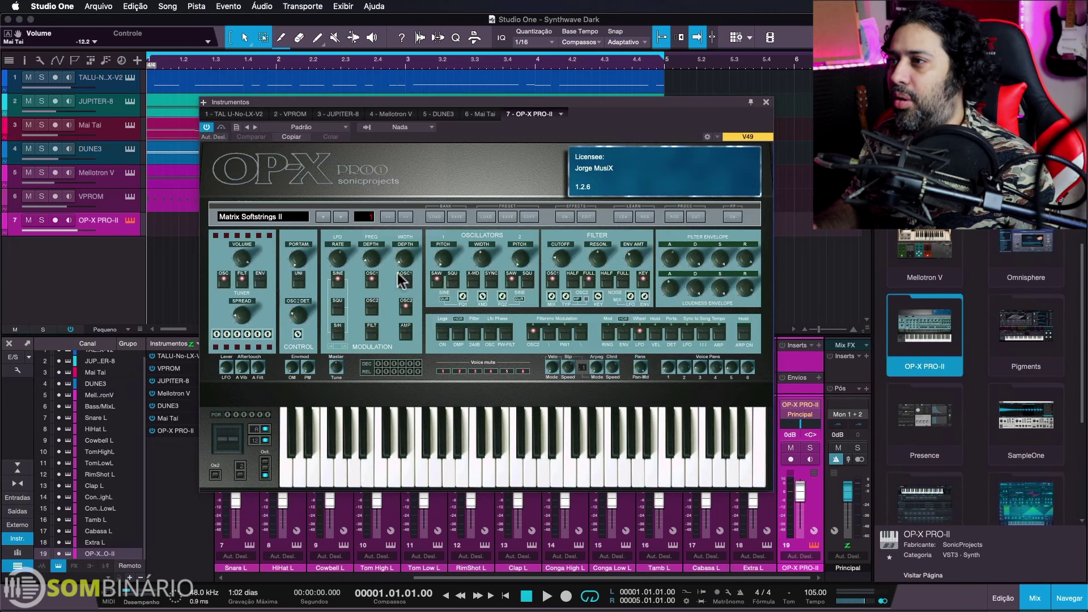
pyautogui.click(266, 217)
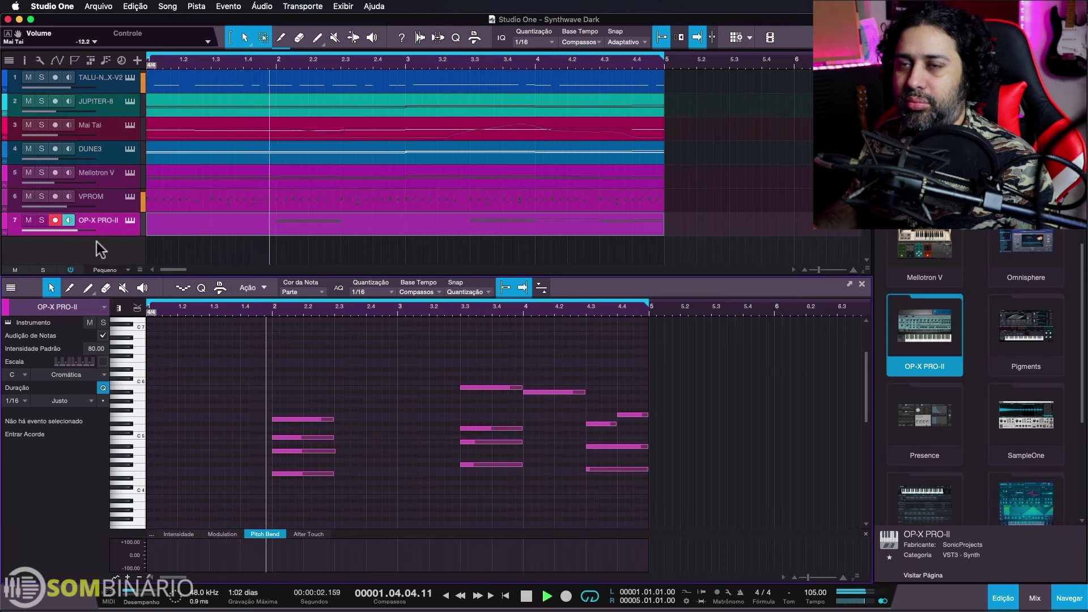
# Lower the OP-X PRO-II track's volume to -8.4 dB during playback, then stop the song
pyautogui.click(71, 229)
pyautogui.moveTo(73, 232); pyautogui.dragTo(61, 227)
pyautogui.press('space')
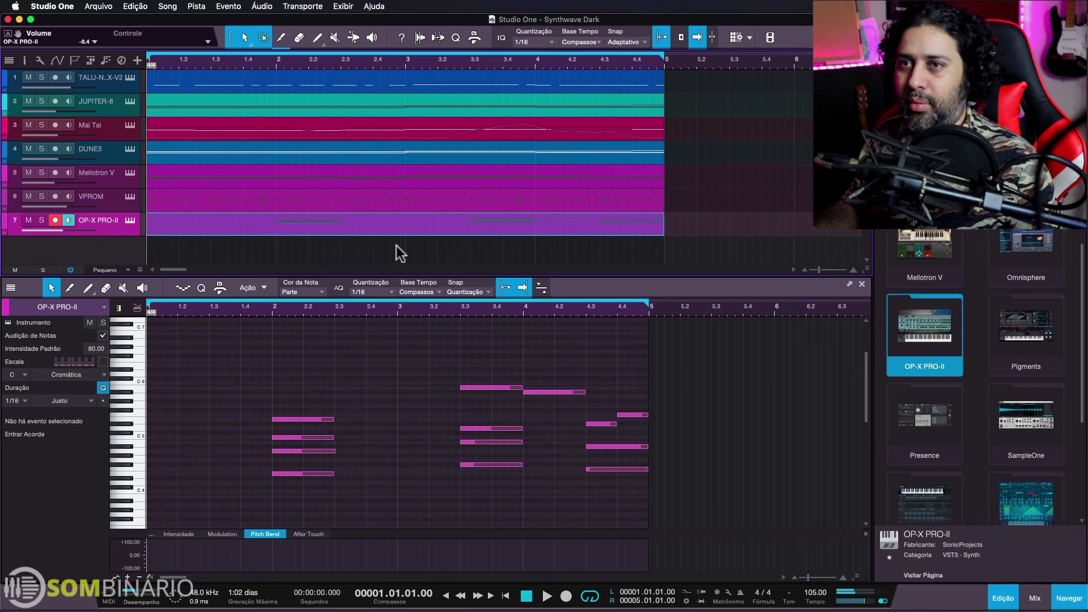
# Open the OP-X PRO-II instrument and set its filter envelope attack to -2.784 during playback
pyautogui.click(130, 221)
pyautogui.press('space')
pyautogui.click(728, 281)
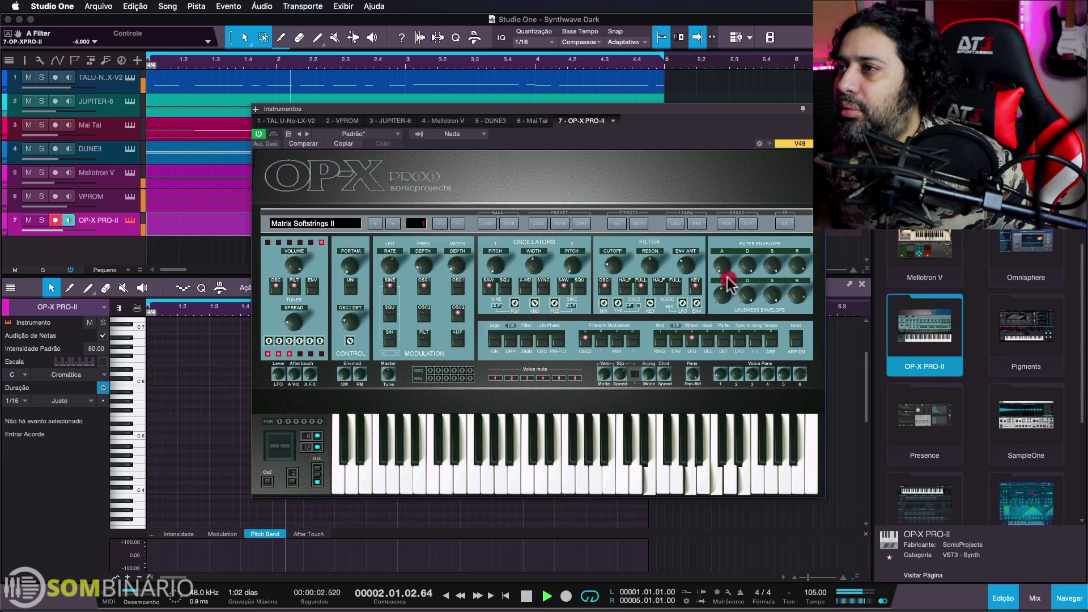
pyautogui.moveTo(728, 280); pyautogui.dragTo(730, 275)
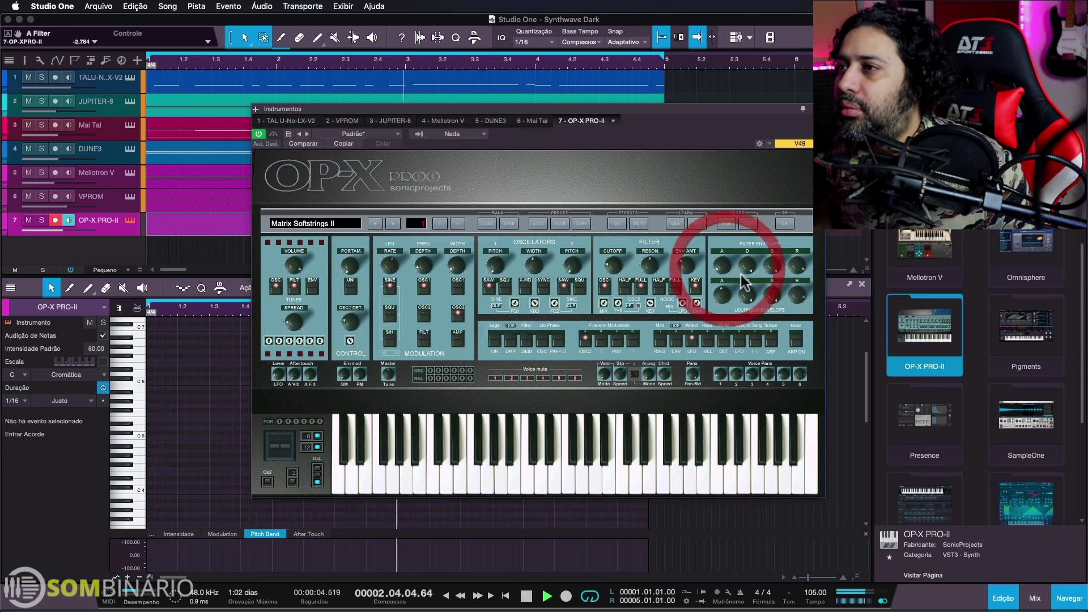
# Set OP-X PRO-II's filter envelope release to 5.106 and its loudness envelope sustain to about 8
pyautogui.moveTo(796, 270); pyautogui.dragTo(805, 315)
pyautogui.click(804, 297)
pyautogui.click(797, 271)
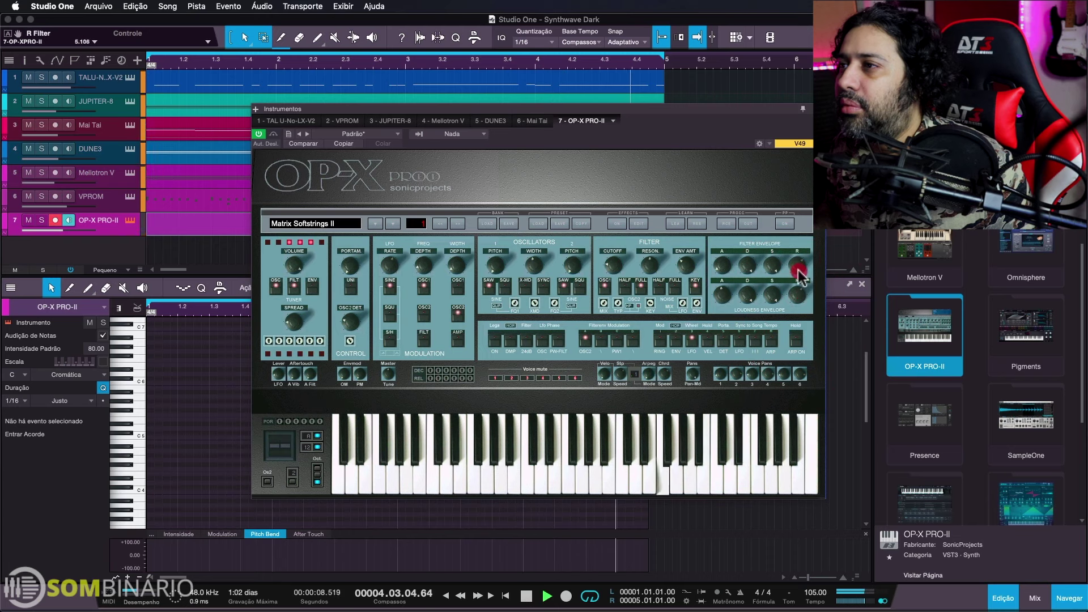
pyautogui.click(773, 295)
pyautogui.moveTo(776, 294); pyautogui.dragTo(777, 302)
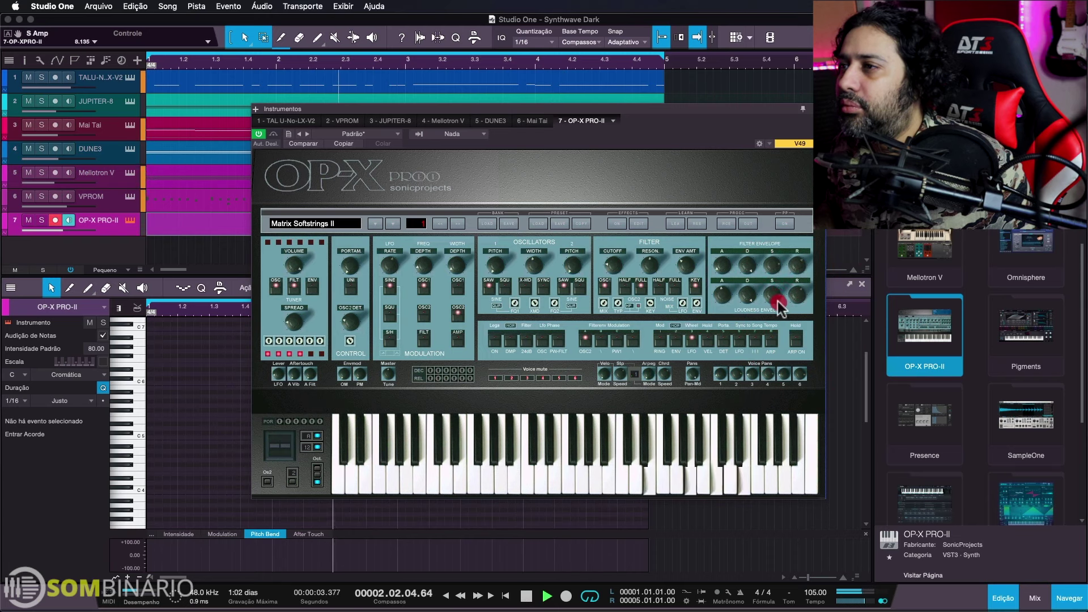
# Close the OP-X PRO-II instrument, stop playback and save the song
pyautogui.click(610, 230)
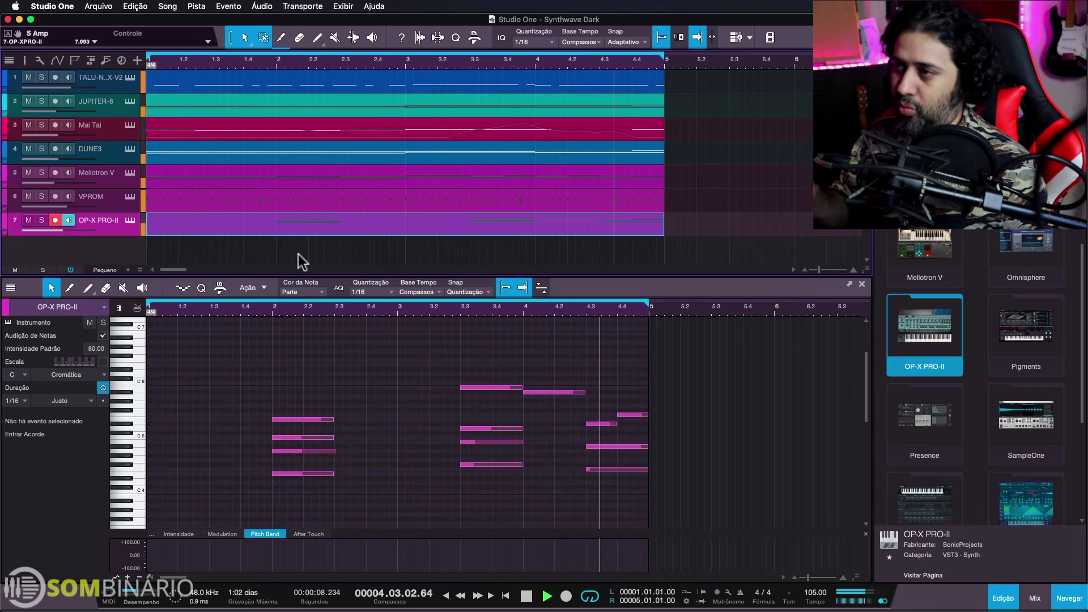
pyautogui.press('space')
pyautogui.press('super+s')
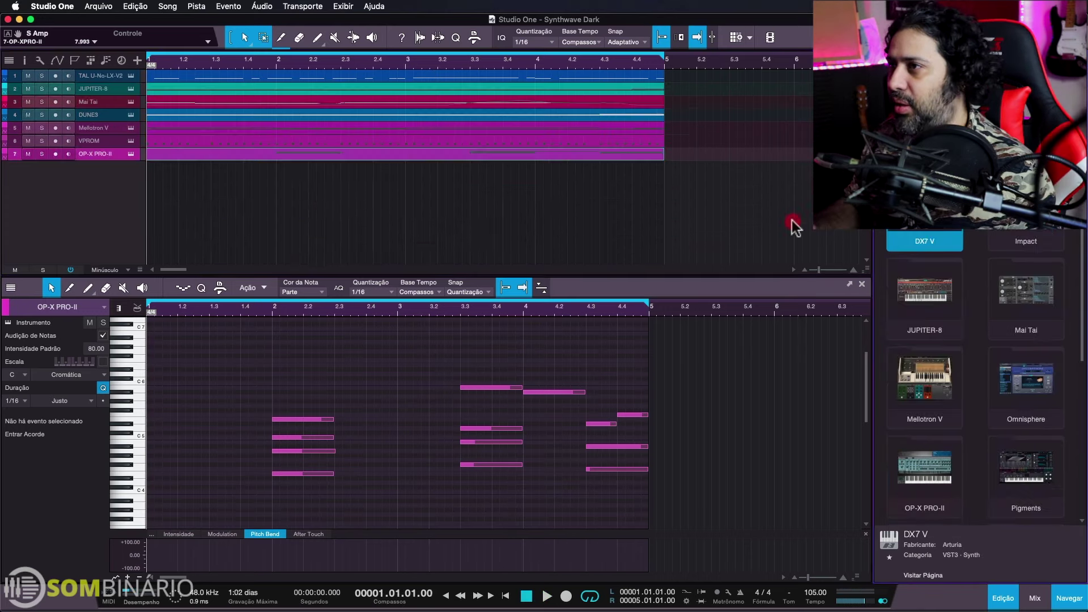
# Add a DX7 V instrument track, move its window fully into view and load the Moving 5th preset
pyautogui.click(530, 223)
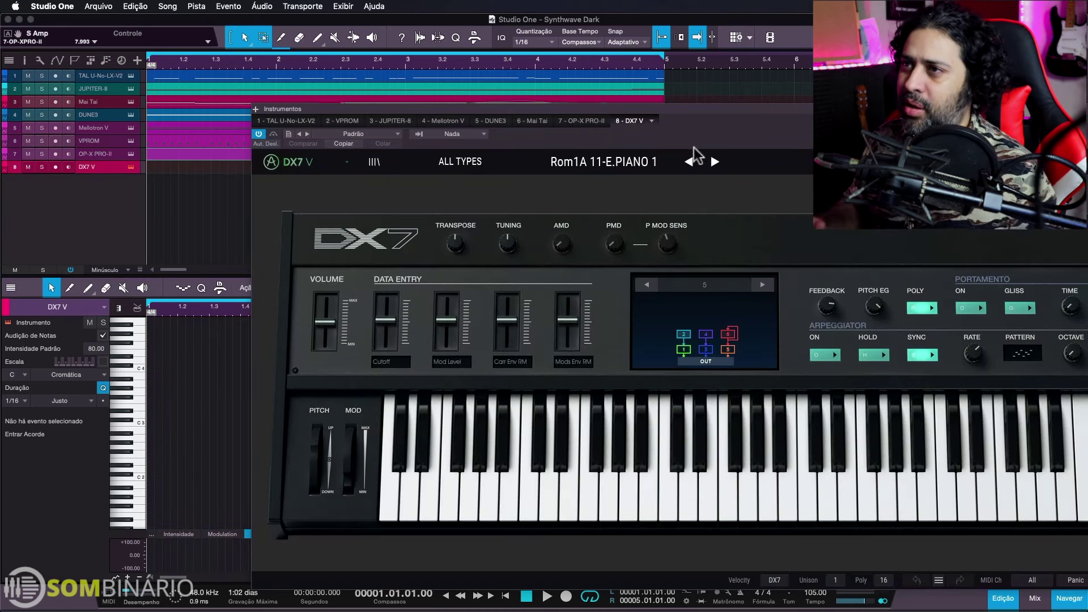
pyautogui.moveTo(697, 154); pyautogui.dragTo(538, 138)
pyautogui.click(472, 144)
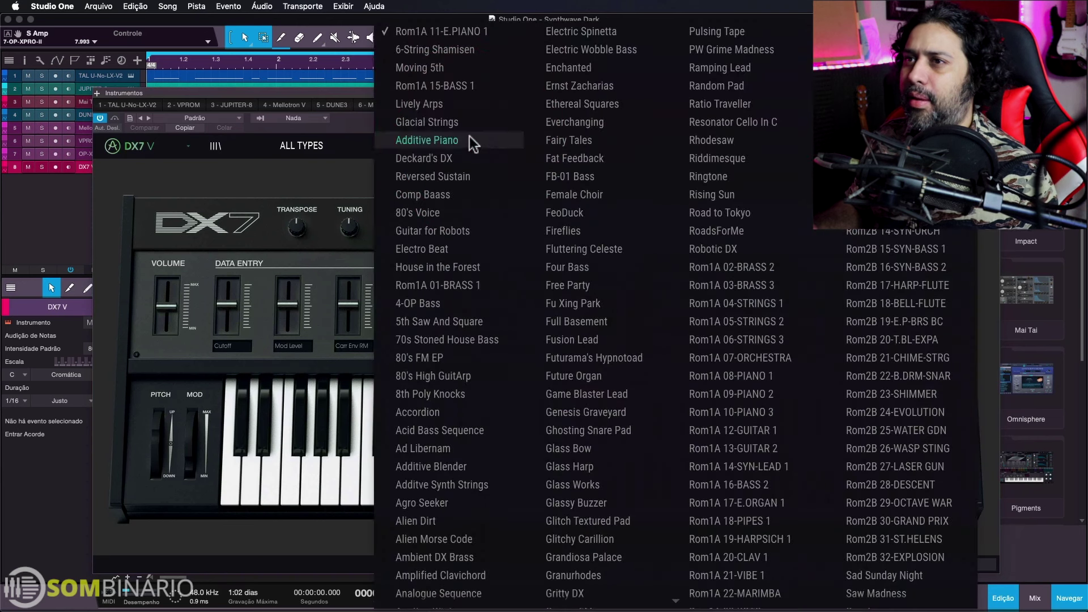
pyautogui.click(448, 69)
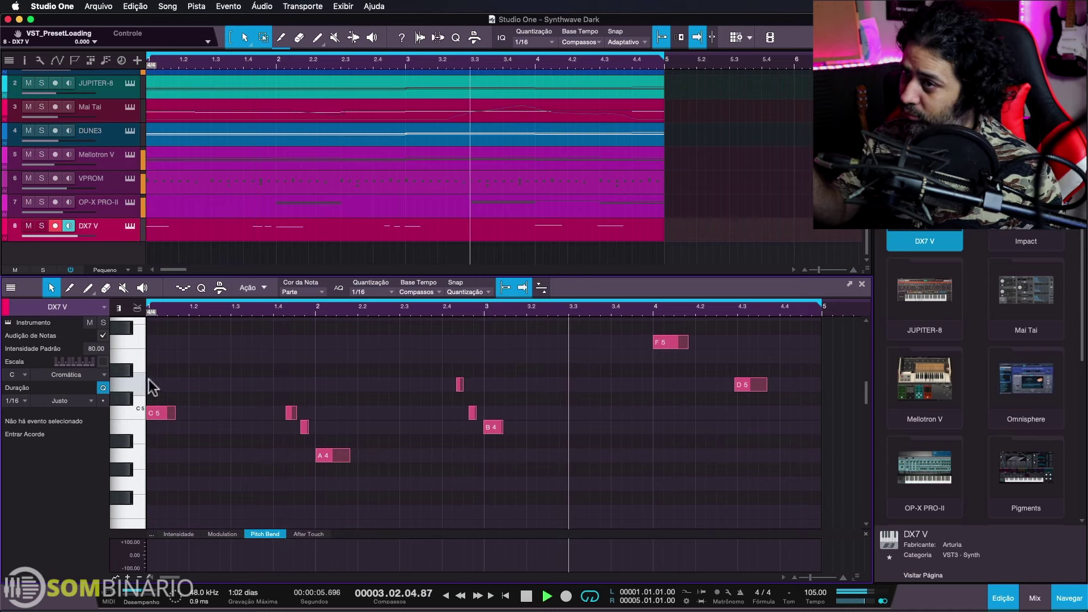
# Review the DX7 V melody notes while the full loop plays, then stop playback
pyautogui.scroll(1, 158, 382)
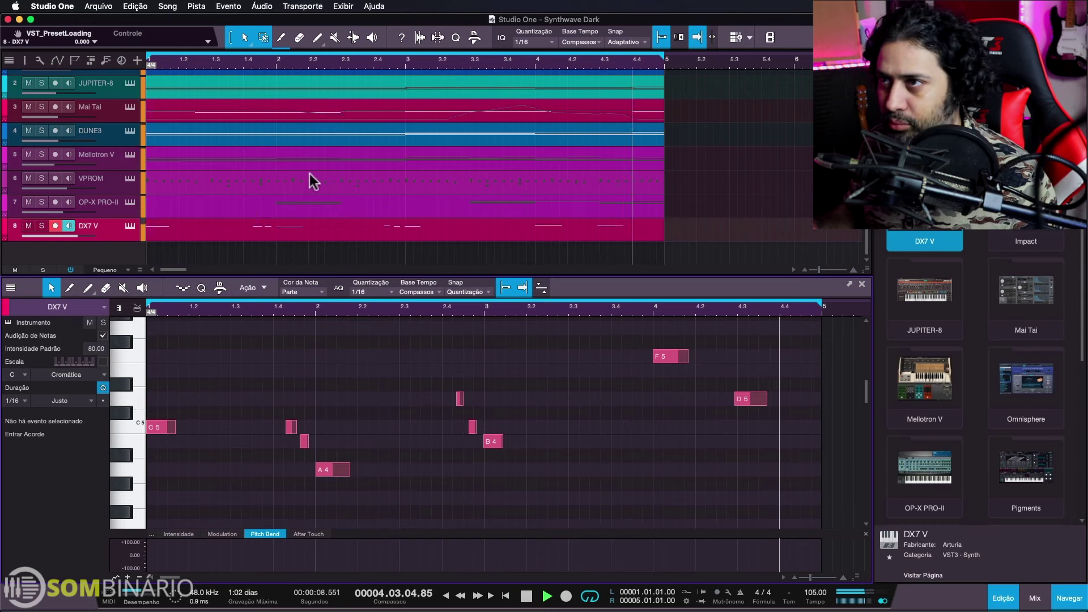
pyautogui.press('space')
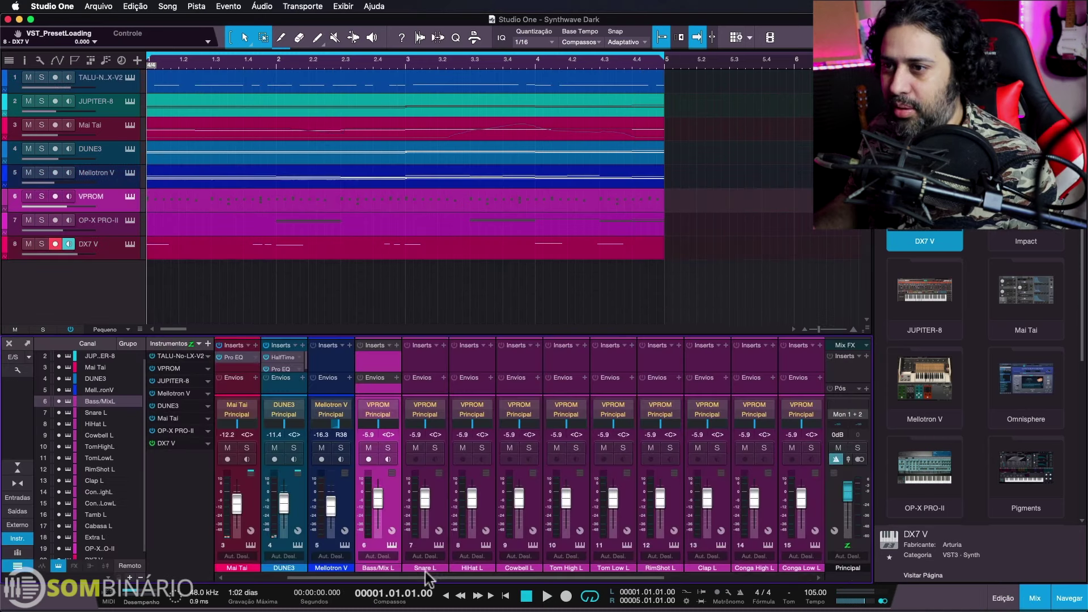
# Route all the VPROM drum channels and the OP-X PRO-II channel to a new bus
pyautogui.moveTo(425, 577); pyautogui.dragTo(641, 577)
pyautogui.keyDown('shift'); pyautogui.click(746, 360); pyautogui.keyUp('shift')
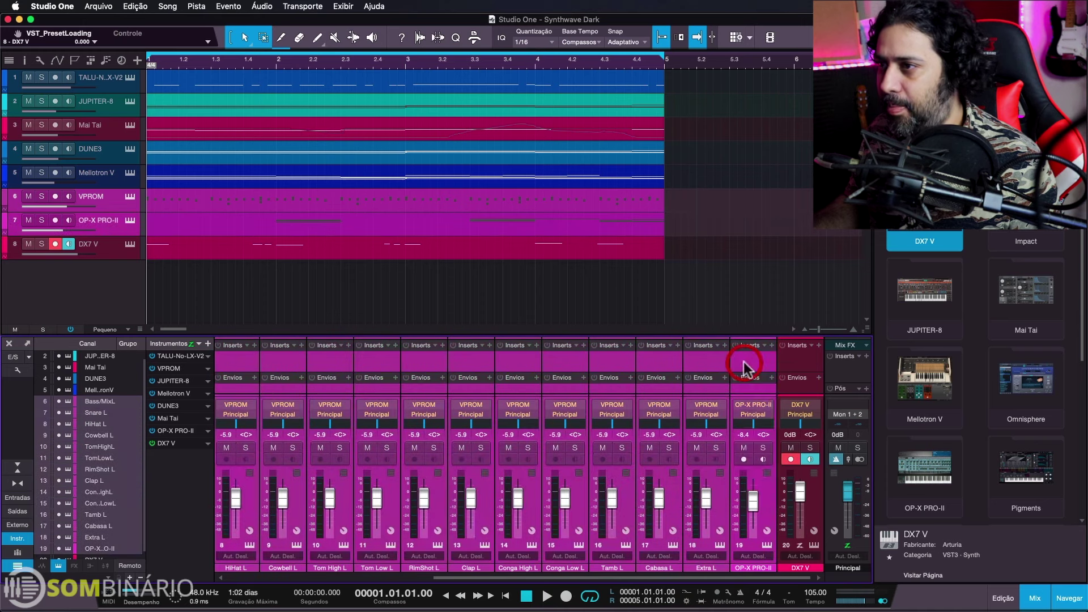
pyautogui.rightClick(745, 360)
pyautogui.click(804, 420)
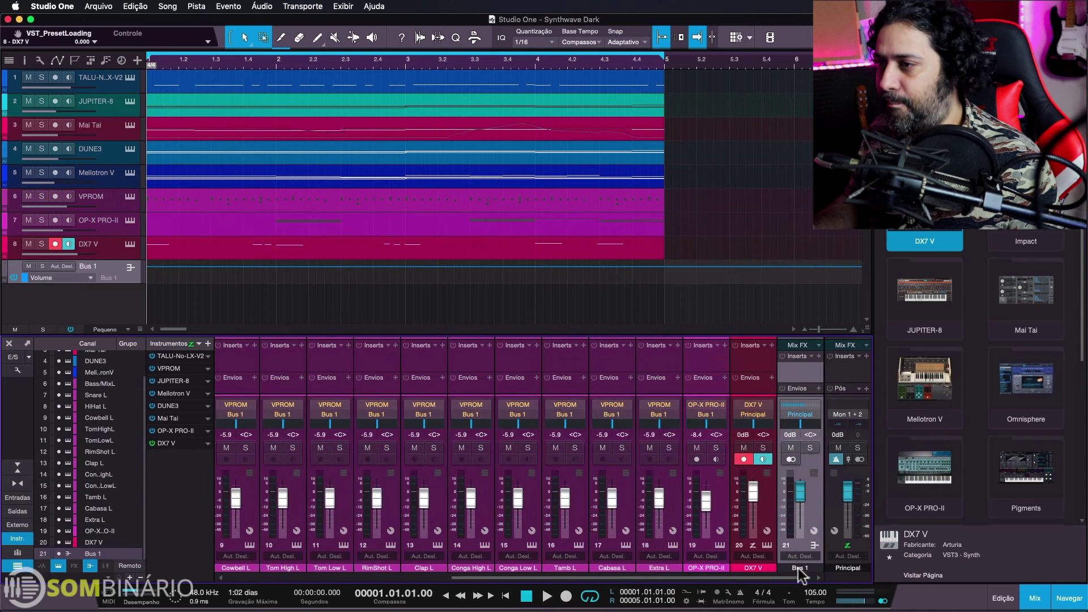
# Rename the new bus Drums and set its volume to -1.8 dB while the loop plays, ending with playback stopped
pyautogui.doubleClick(799, 567)
pyautogui.write('Drums')
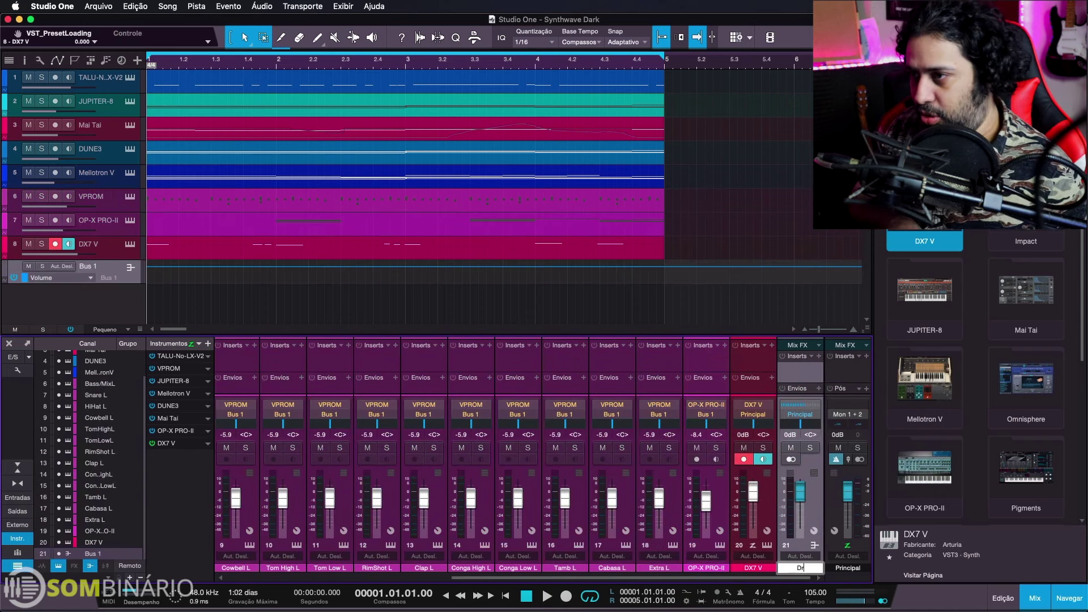
pyautogui.press('Return')
pyautogui.moveTo(799, 491); pyautogui.dragTo(800, 494)
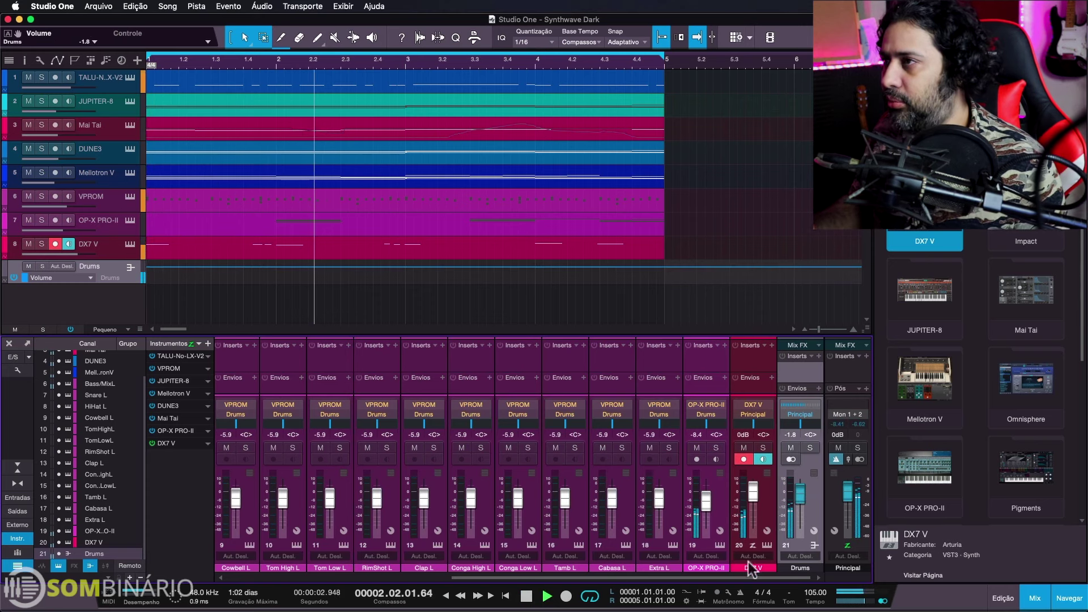
pyautogui.press('space')
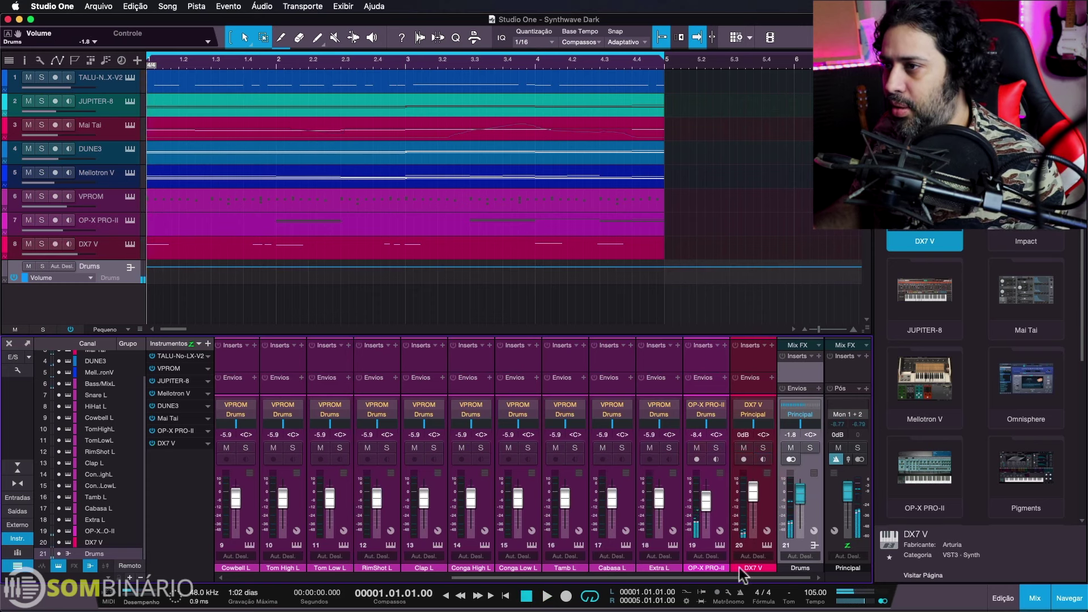
# Enlarge the mixer, search the effects for "pur" and insert Purple Audio MC 77 on the Snare L channel
pyautogui.hscroll(-5, 369, 404)
pyautogui.click(381, 366)
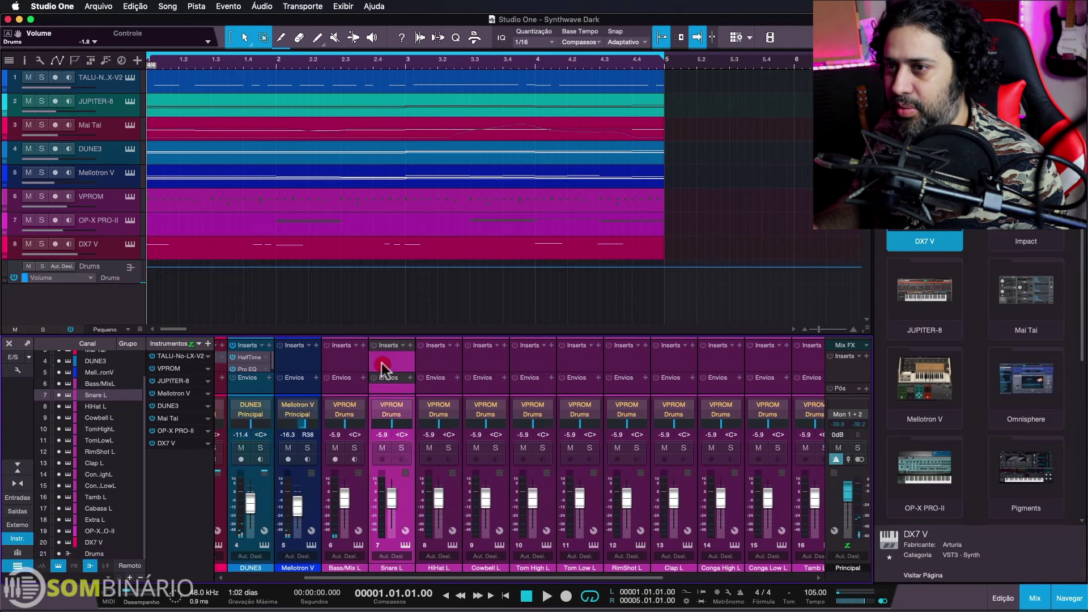
pyautogui.moveTo(400, 335); pyautogui.dragTo(393, 265)
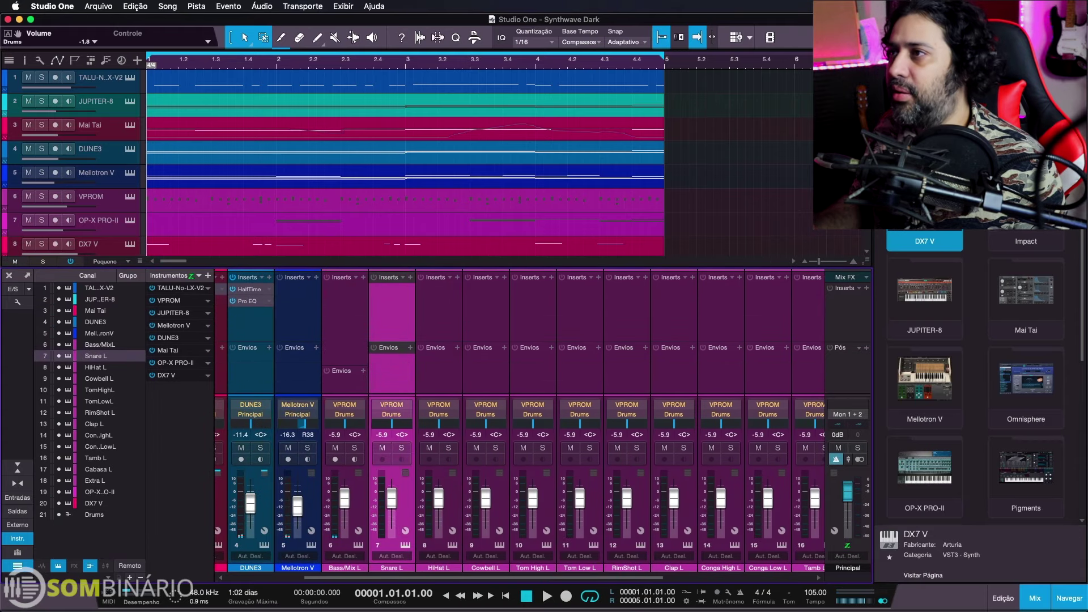
pyautogui.press('F7')
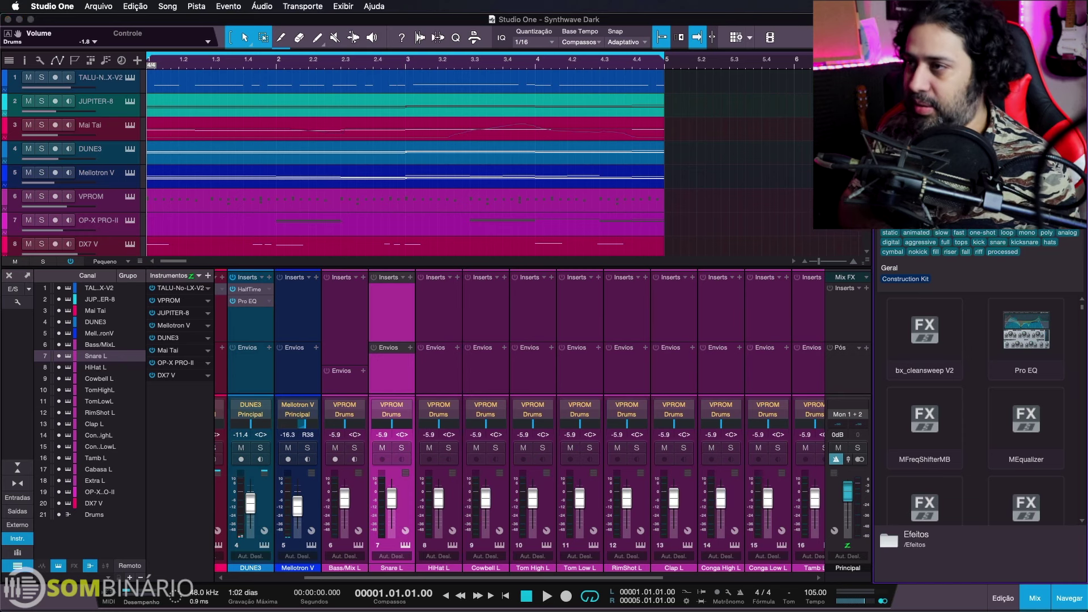
pyautogui.write('pur')
pyautogui.moveTo(924, 339)
pyautogui.mouseDown()
pyautogui.moveTo(833, 312)
pyautogui.moveTo(600, 297)
pyautogui.moveTo(401, 324)
pyautogui.moveTo(411, 324)
pyautogui.mouseUp()
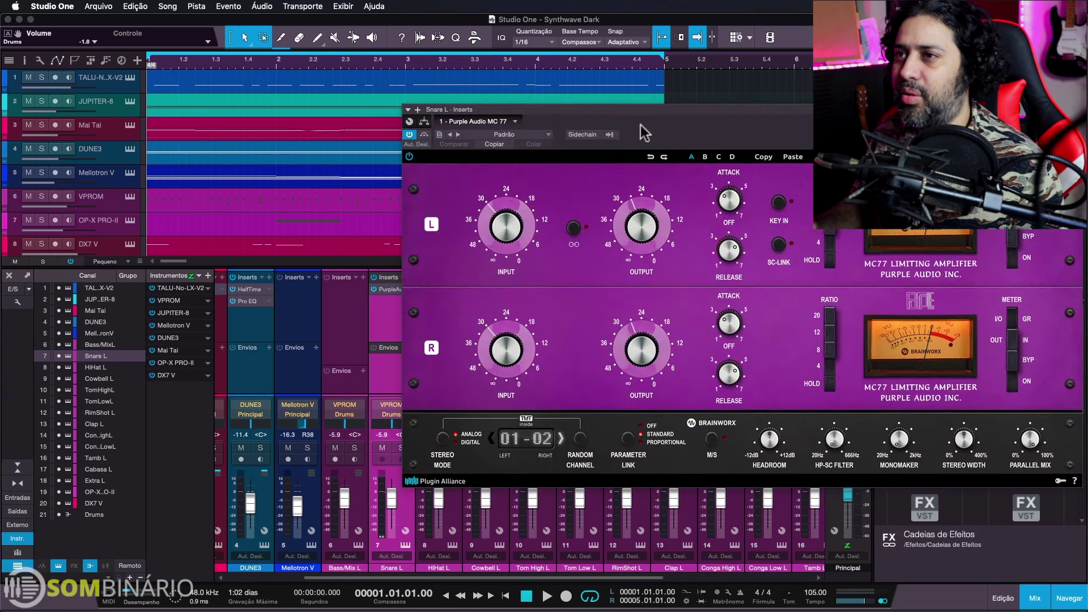
# Set Snare L's MC 77 to digital channel 12-12, input about -24 dB and output -27.9 dB during playback, and close it
pyautogui.moveTo(515, 109); pyautogui.dragTo(365, 104)
pyautogui.click(362, 223)
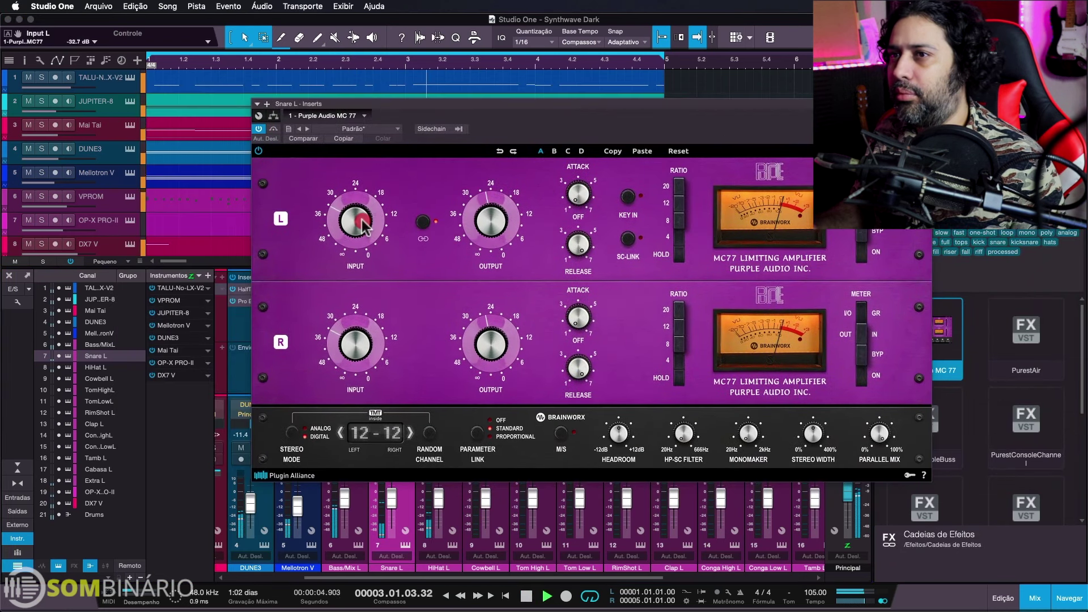
pyautogui.moveTo(362, 220); pyautogui.dragTo(362, 218)
pyautogui.click(428, 224)
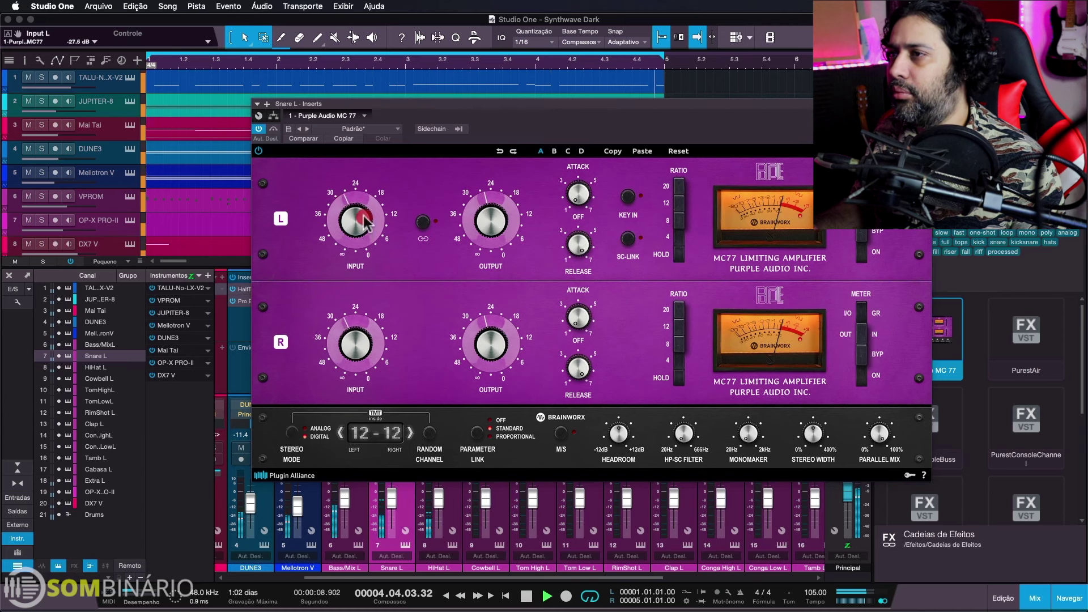
pyautogui.moveTo(362, 216); pyautogui.dragTo(357, 224)
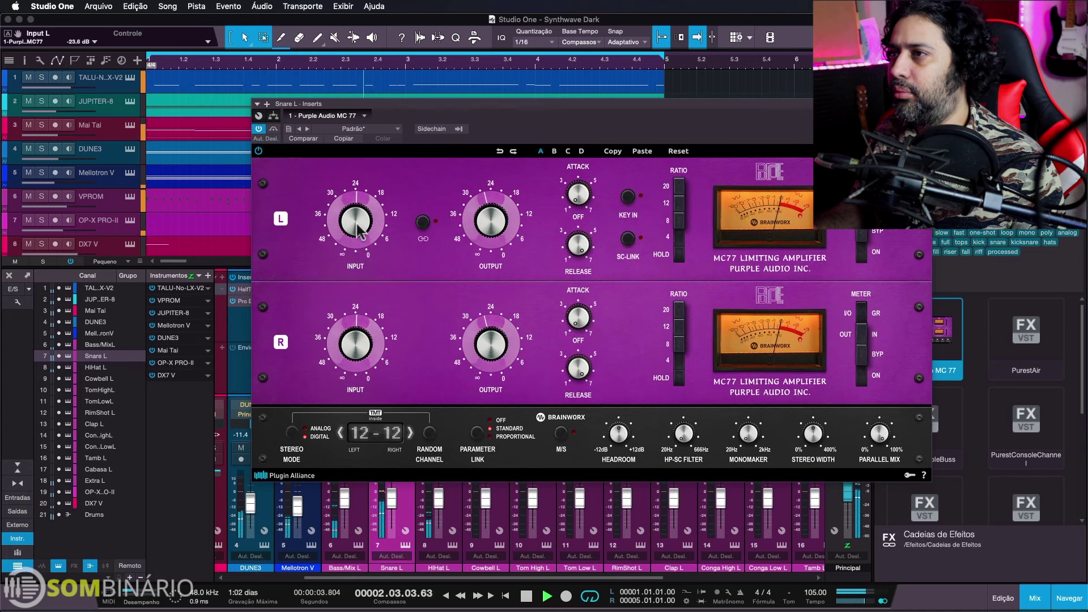
pyautogui.moveTo(478, 227)
pyautogui.mouseDown()
pyautogui.moveTo(493, 235)
pyautogui.moveTo(496, 224)
pyautogui.mouseUp()
pyautogui.moveTo(496, 224); pyautogui.dragTo(495, 222)
pyautogui.press('space')
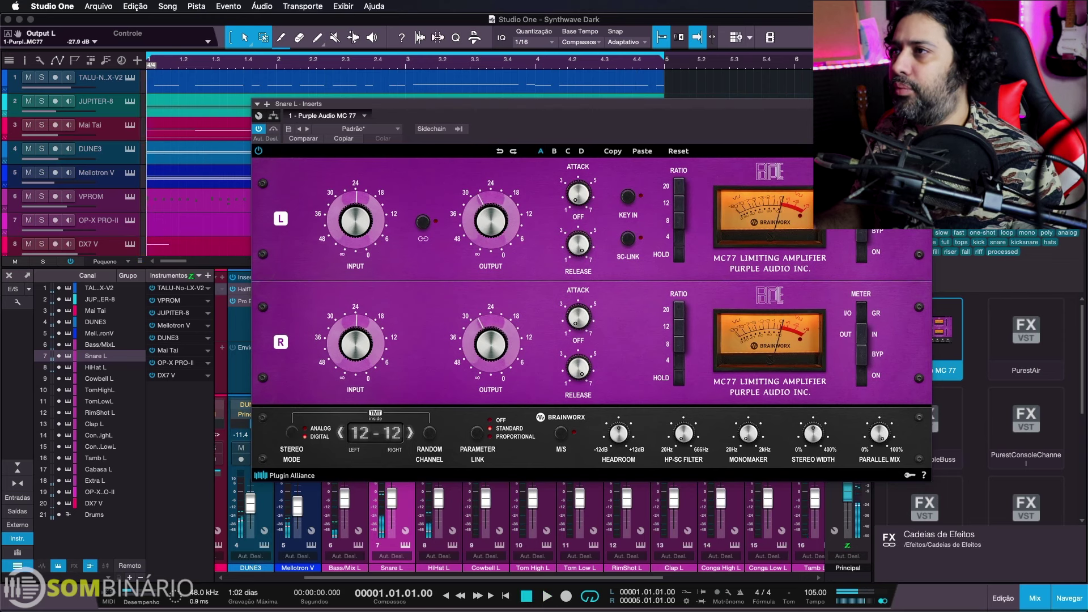
pyautogui.press('super+w')
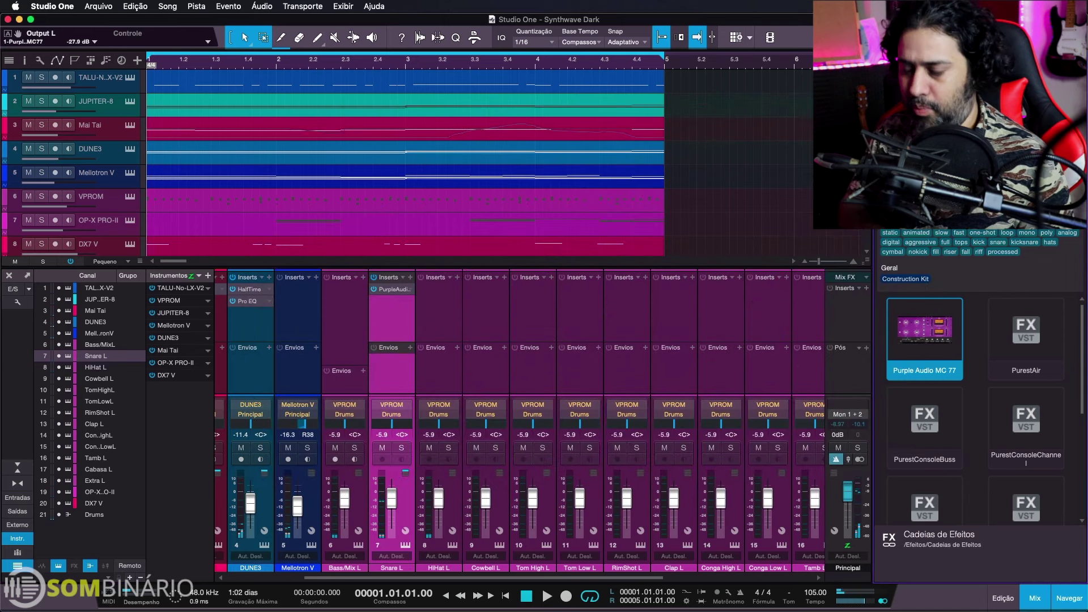
# Search the effects for "plate", add Rev PLATE-140 as a send on Snare L and start playback with its window moved clear
pyautogui.write('plate')
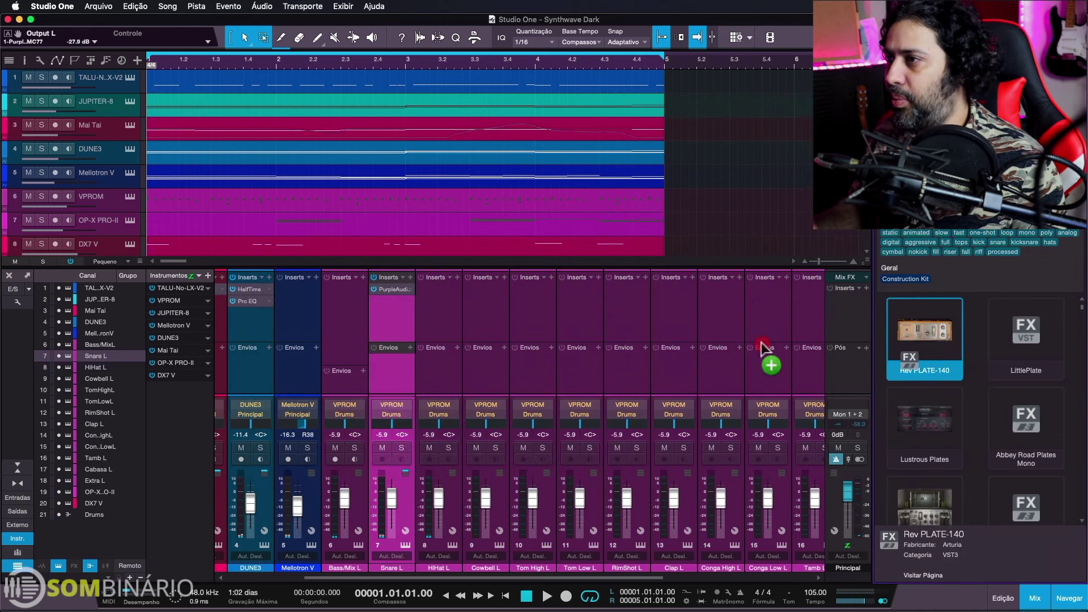
pyautogui.moveTo(761, 347); pyautogui.dragTo(384, 368)
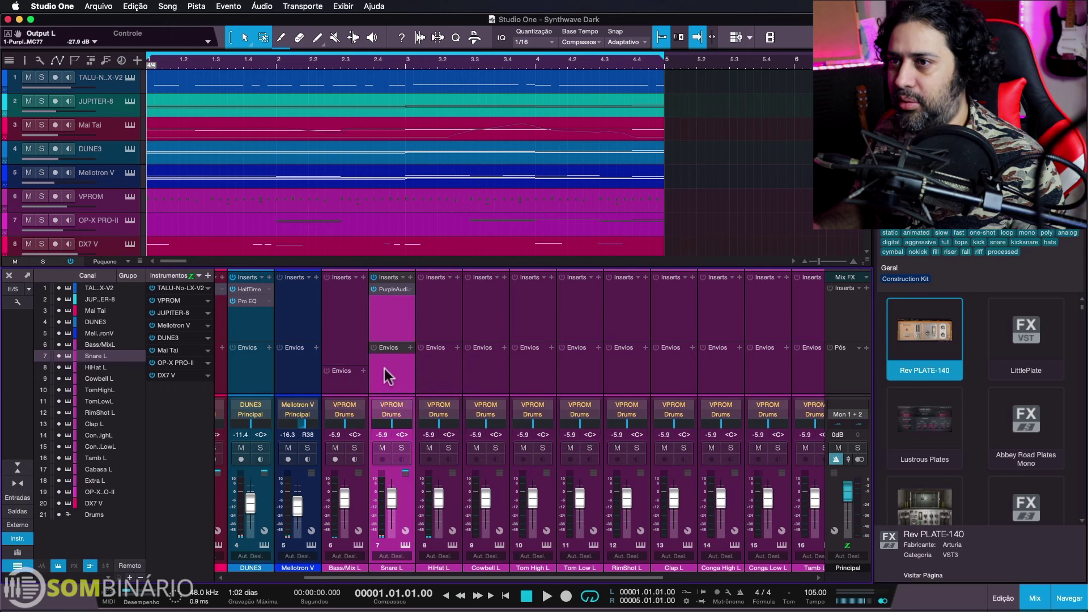
pyautogui.press('space')
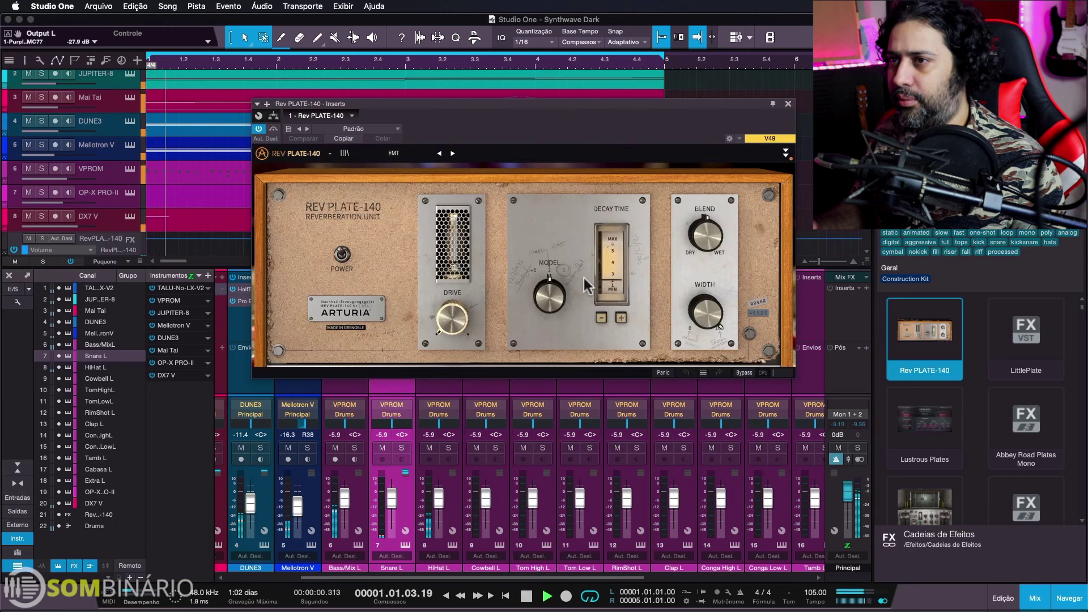
pyautogui.moveTo(502, 138); pyautogui.dragTo(542, 73)
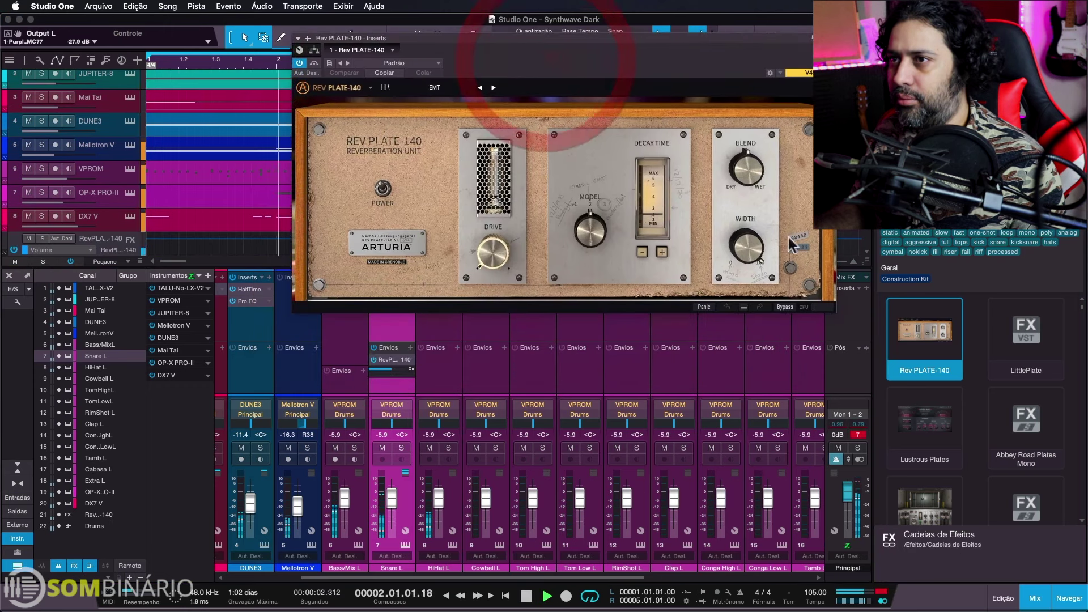
# Set Rev PLATE-140 to the Modern model, blend fully wet at 1.00 and a shorter decay time, and close it
pyautogui.moveTo(579, 238); pyautogui.dragTo(592, 248)
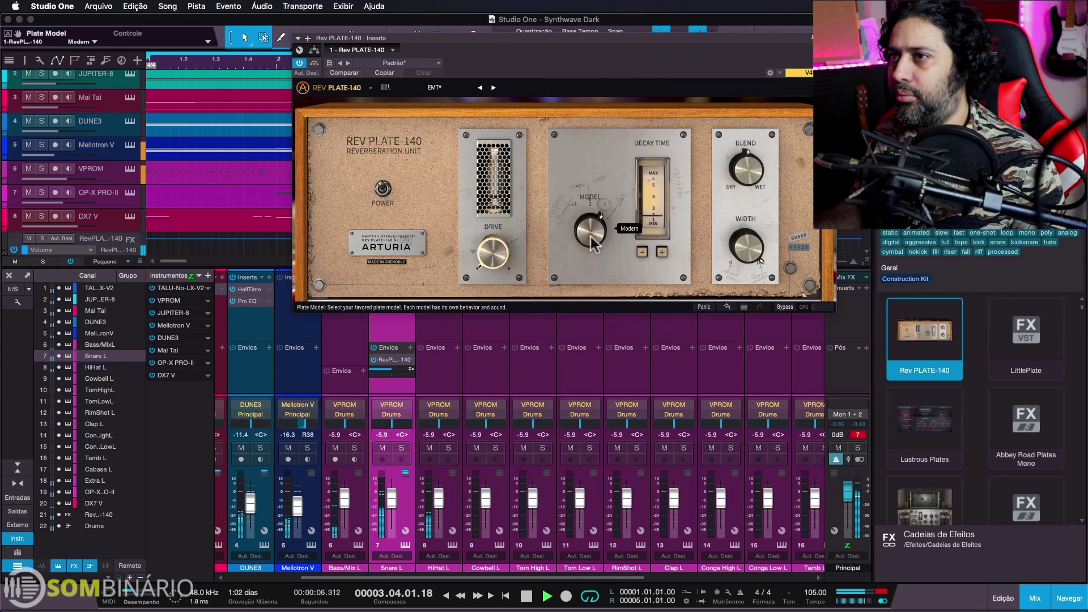
pyautogui.moveTo(577, 300); pyautogui.dragTo(583, 277)
pyautogui.moveTo(754, 189); pyautogui.dragTo(757, 95)
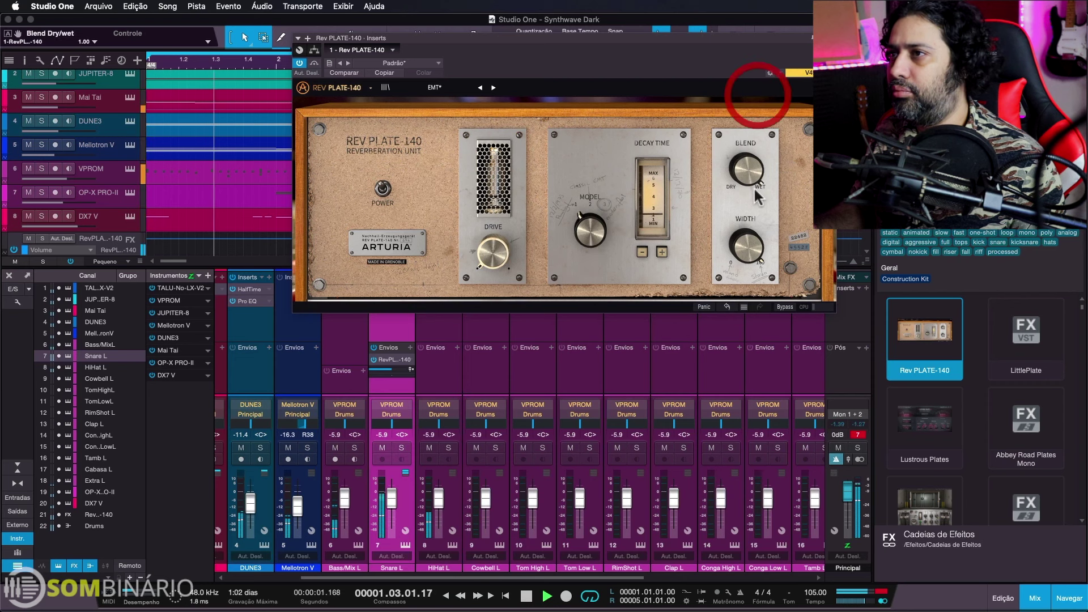
pyautogui.click(643, 253)
pyautogui.press('super+w')
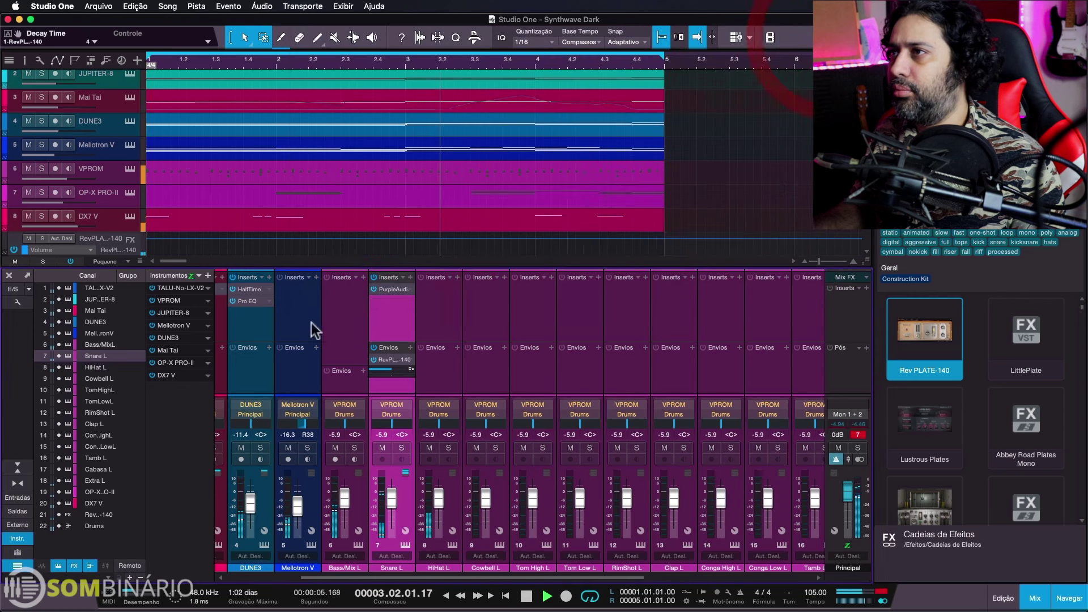
# Set Snare L's reverb send level to -15.8 dB while listening to the loop, and stop playback
pyautogui.moveTo(403, 369)
pyautogui.mouseDown()
pyautogui.moveTo(388, 376)
pyautogui.moveTo(388, 365)
pyautogui.mouseUp()
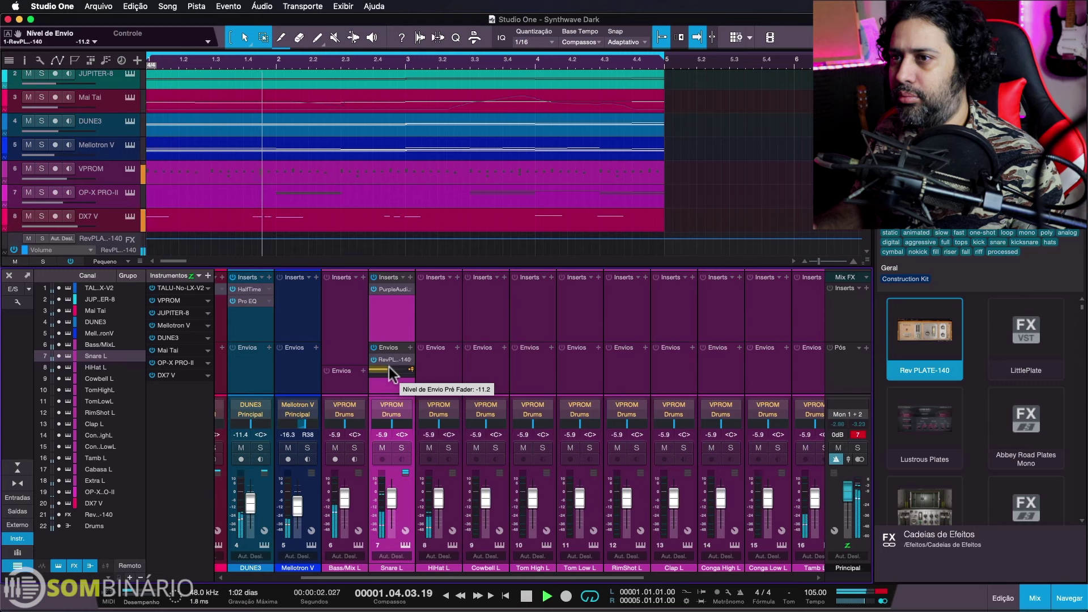
pyautogui.moveTo(388, 366); pyautogui.dragTo(385, 370)
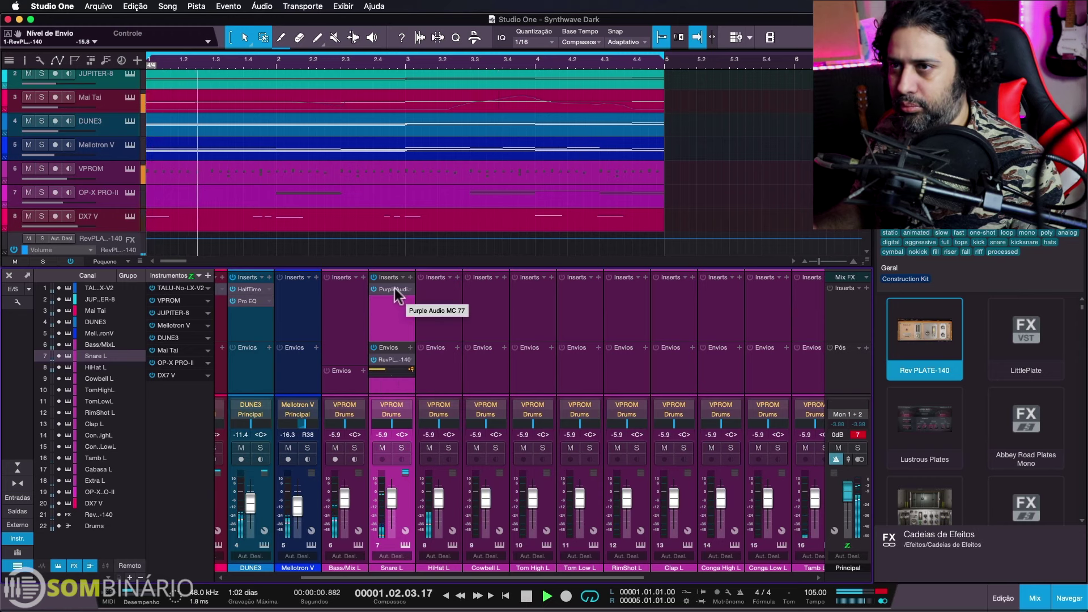
pyautogui.press('space')
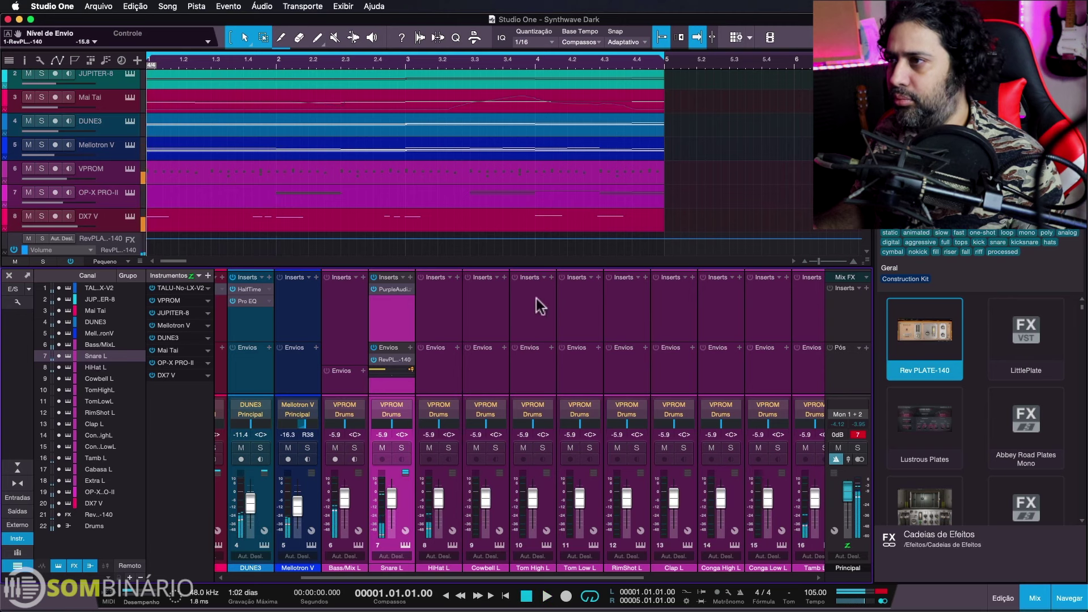
# Copy the snare's Purple Audio MC 77 to the Bass/Mix L channel and load its Zero preset
pyautogui.moveTo(348, 288); pyautogui.dragTo(350, 290)
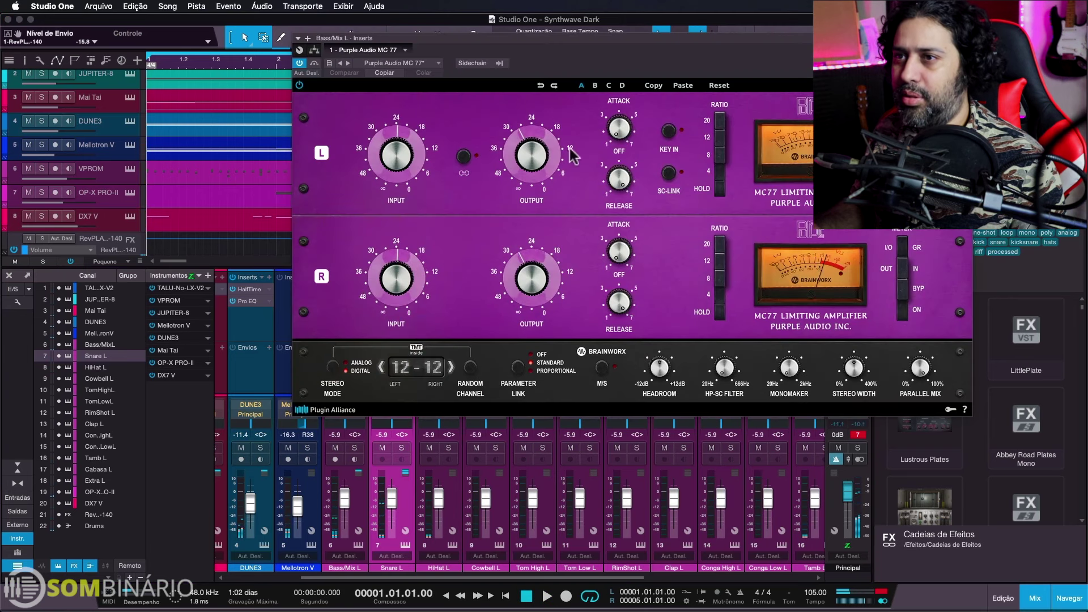
pyautogui.click(332, 81)
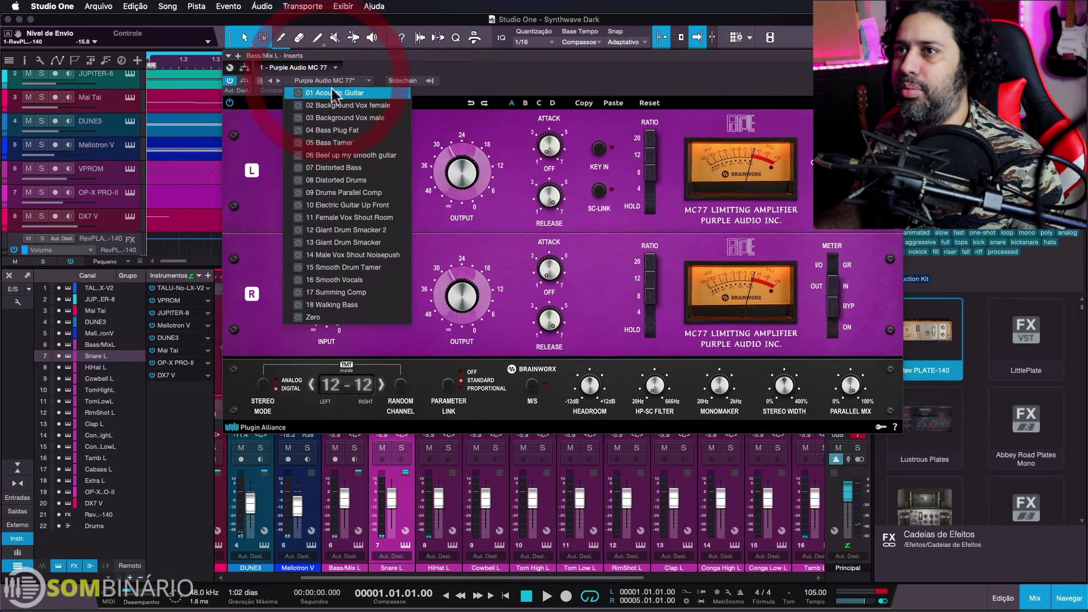
pyautogui.click(317, 317)
pyautogui.click(508, 115)
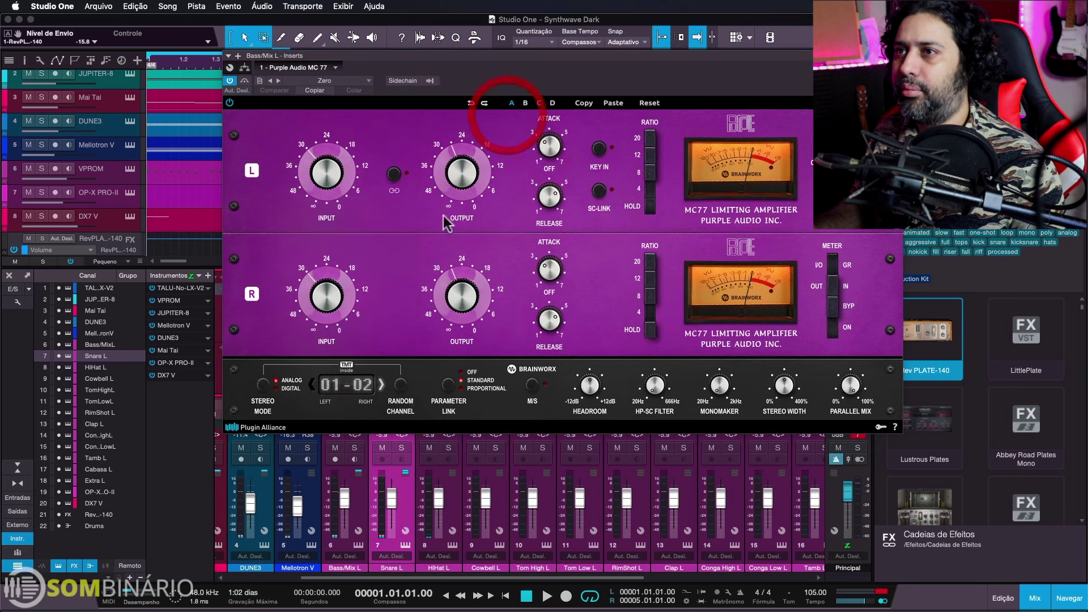
# Switch Bass/Mix L's MC 77 to digital stereo mode and randomize its channel to 05-05 during playback
pyautogui.press('space')
pyautogui.click(263, 385)
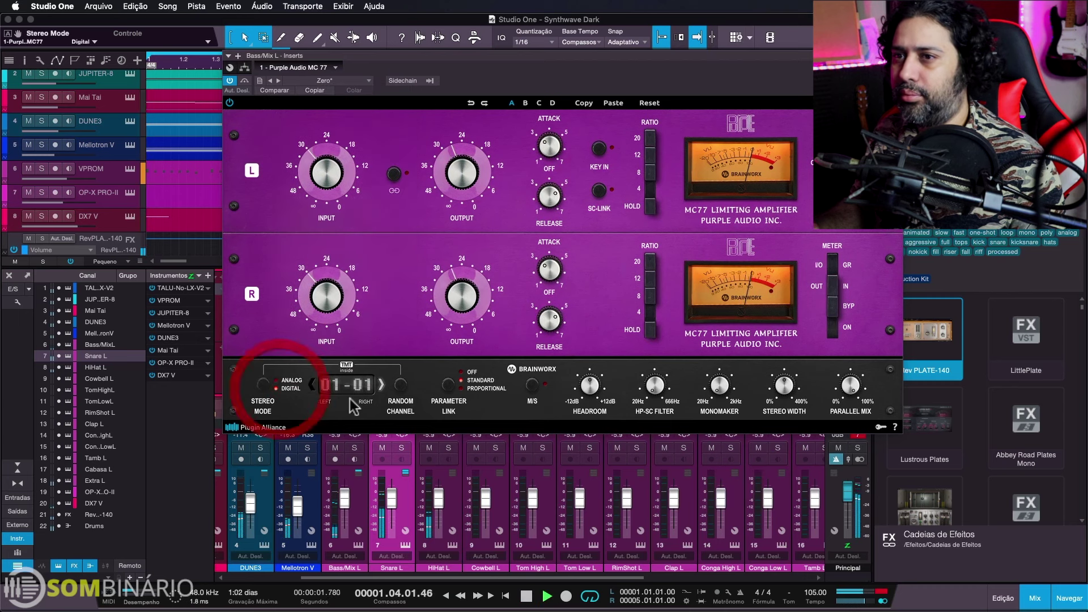
pyautogui.click(404, 388)
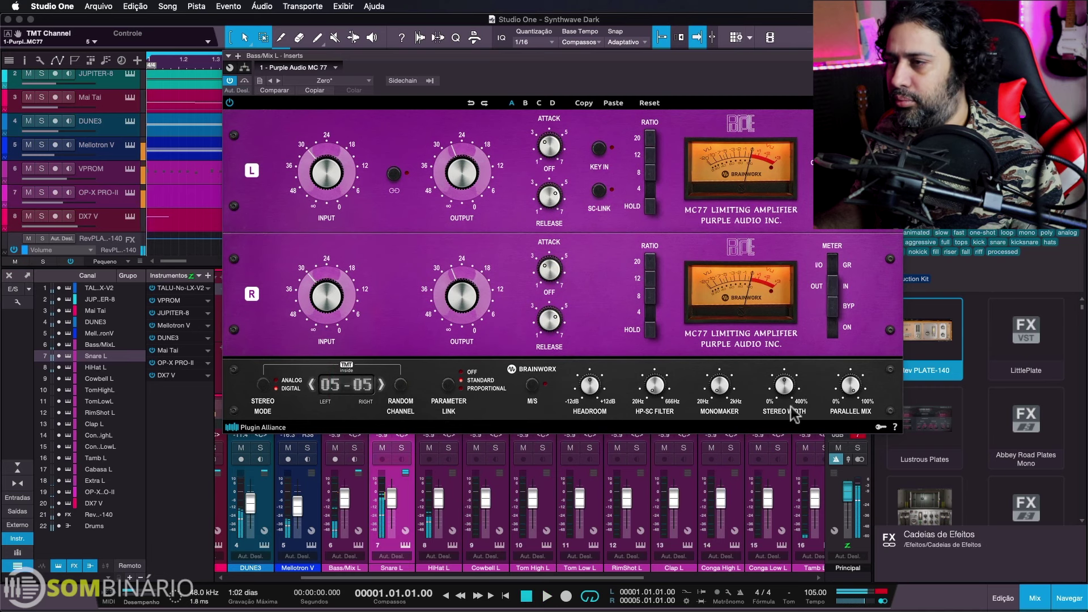
pyautogui.press('space')
# Solo Bass/Mix L, set its compressor's HP-SC filter to about 249 Hz during playback, and unsolo the channel
pyautogui.moveTo(637, 74); pyautogui.dragTo(620, 48)
pyautogui.click(355, 449)
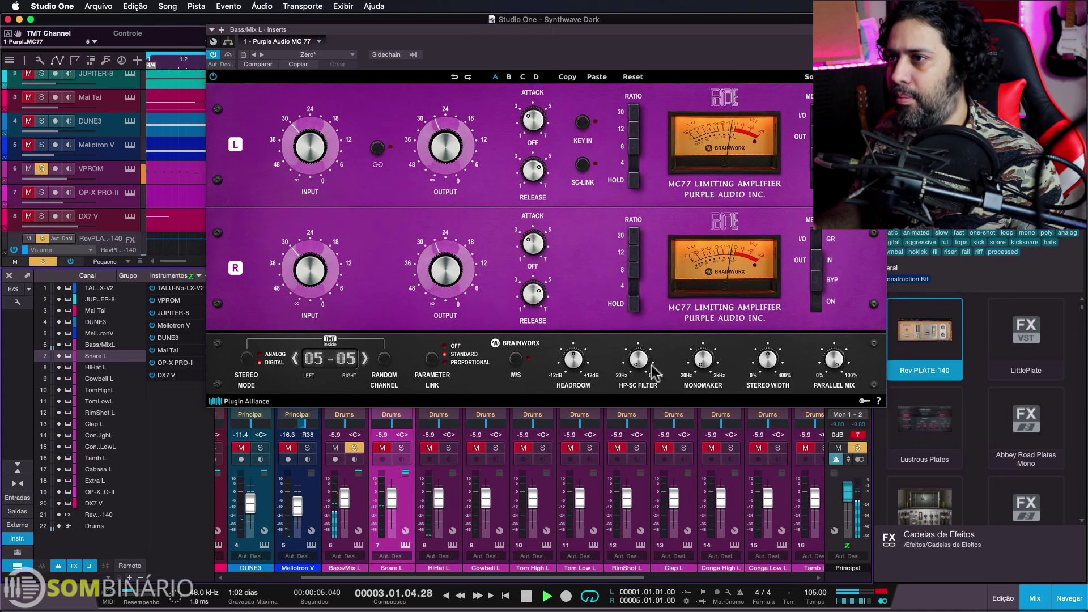
pyautogui.moveTo(655, 373); pyautogui.dragTo(638, 327)
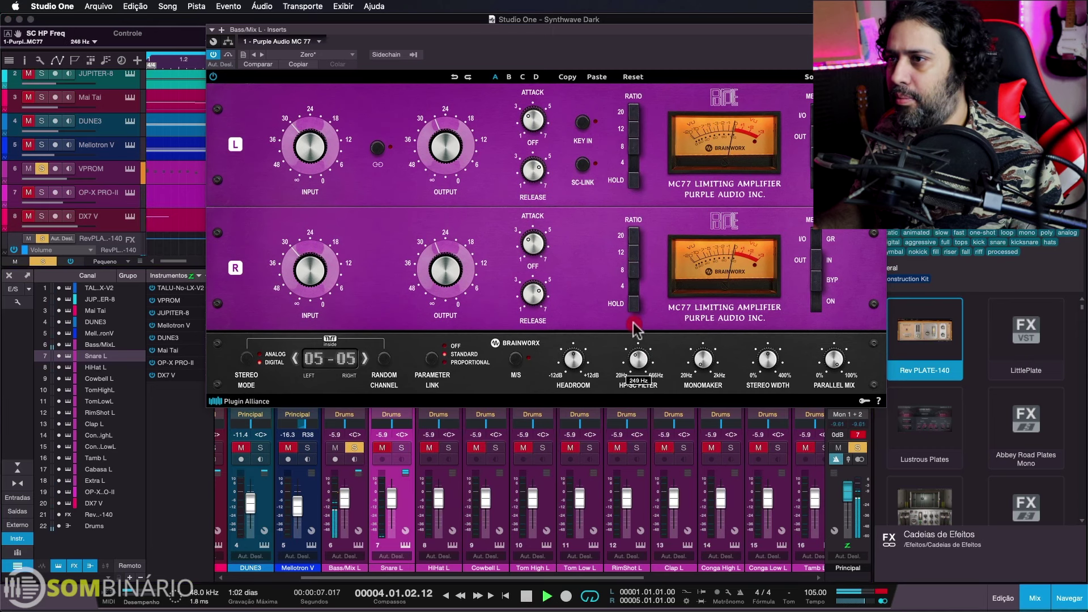
pyautogui.press('space')
pyautogui.click(354, 447)
# Set Bass/Mix L's compressor output to -29.0 dB, compare it against bypass, close it and clear the Principal channel's clip indicator
pyautogui.press('space')
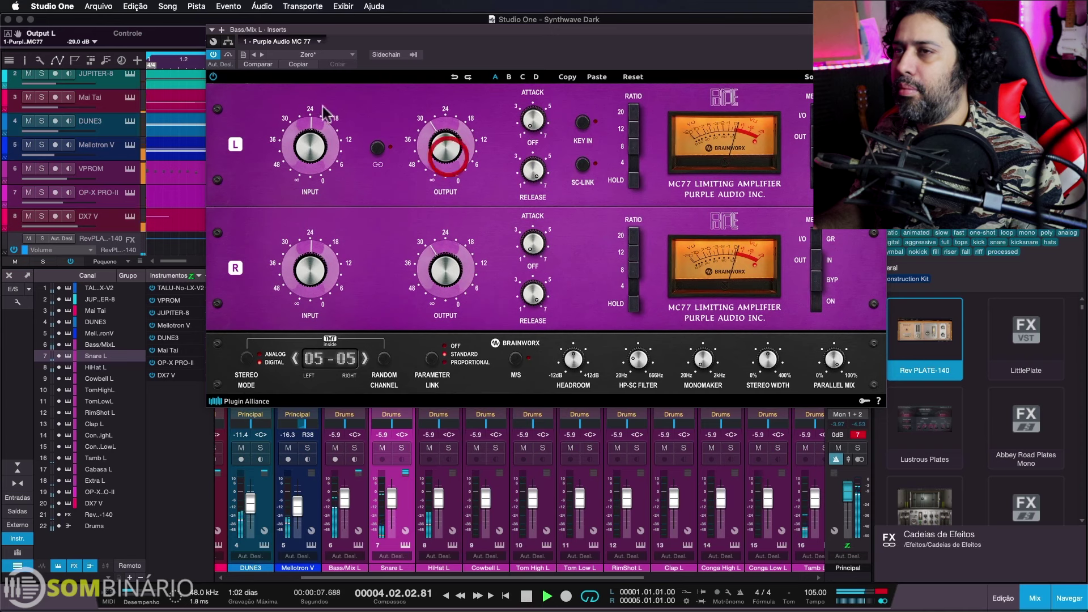
pyautogui.click(229, 55)
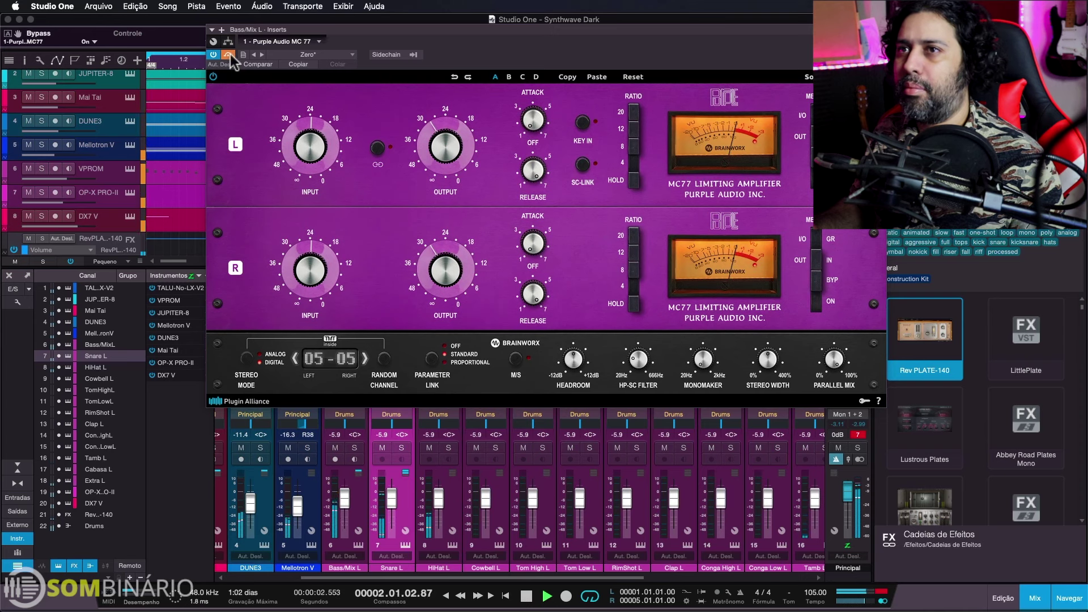
pyautogui.click(228, 55)
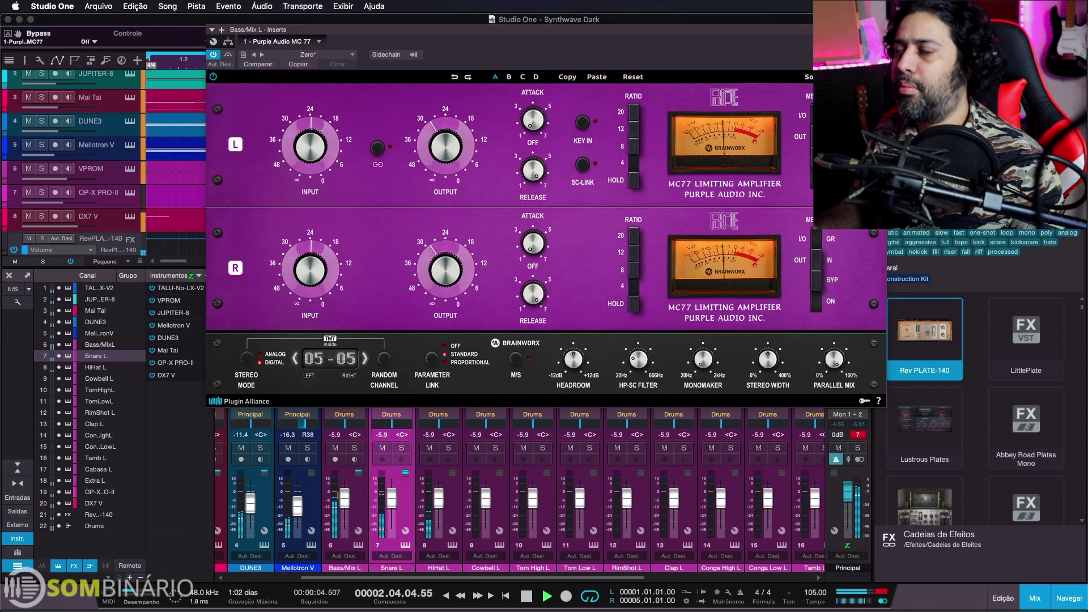
pyautogui.click(877, 29)
pyautogui.click(859, 435)
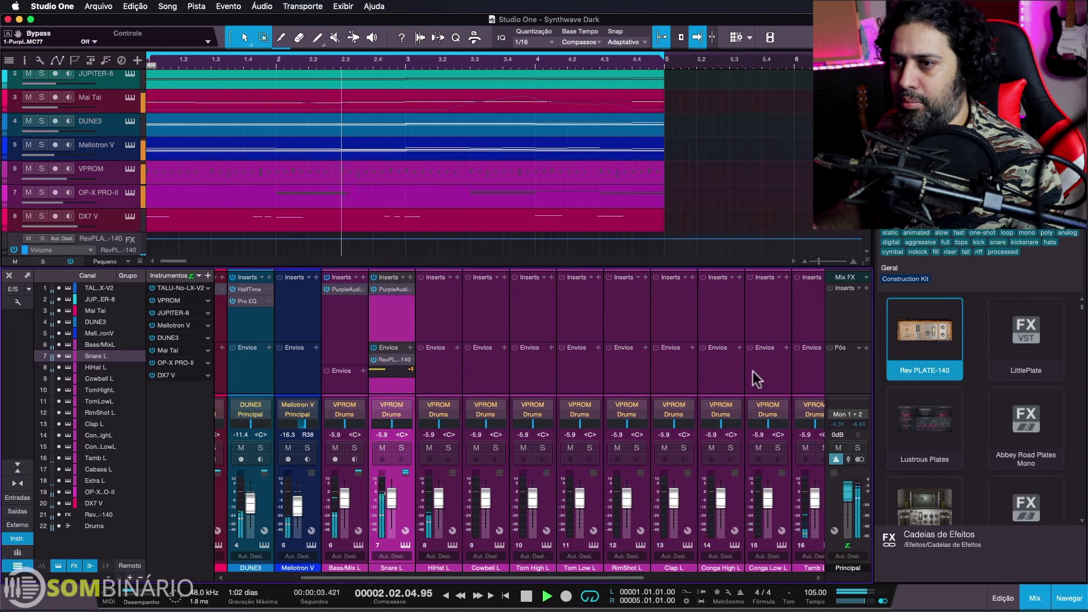
# Stop playback and add Tape Multi Track as the Principal channel's Mix FX, moving its window clear of the mixer
pyautogui.press('space')
pyautogui.click(855, 277)
pyautogui.click(861, 328)
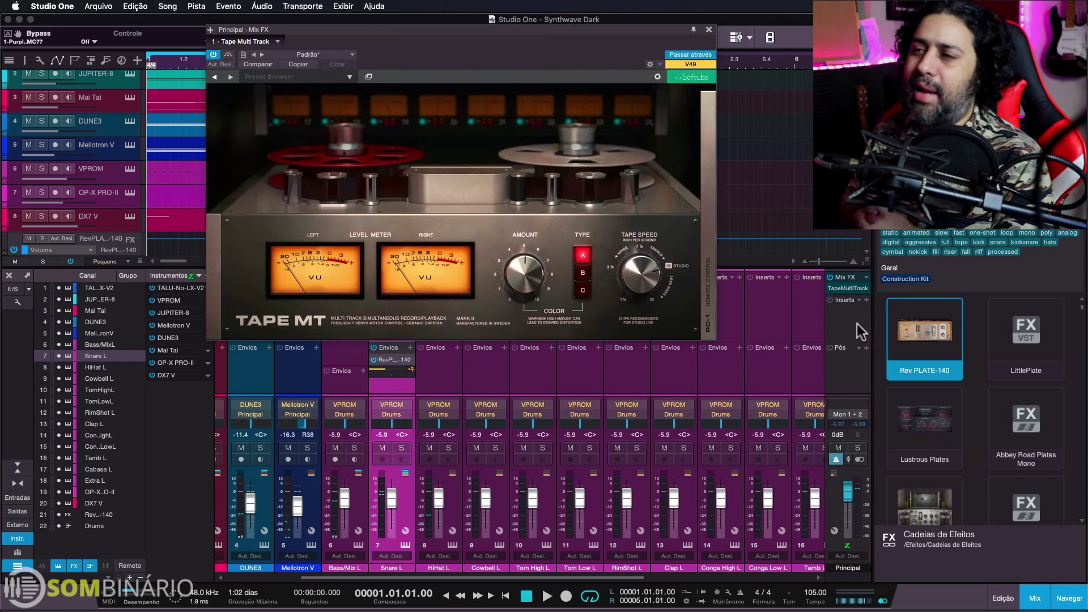
pyautogui.moveTo(522, 131); pyautogui.dragTo(524, 133)
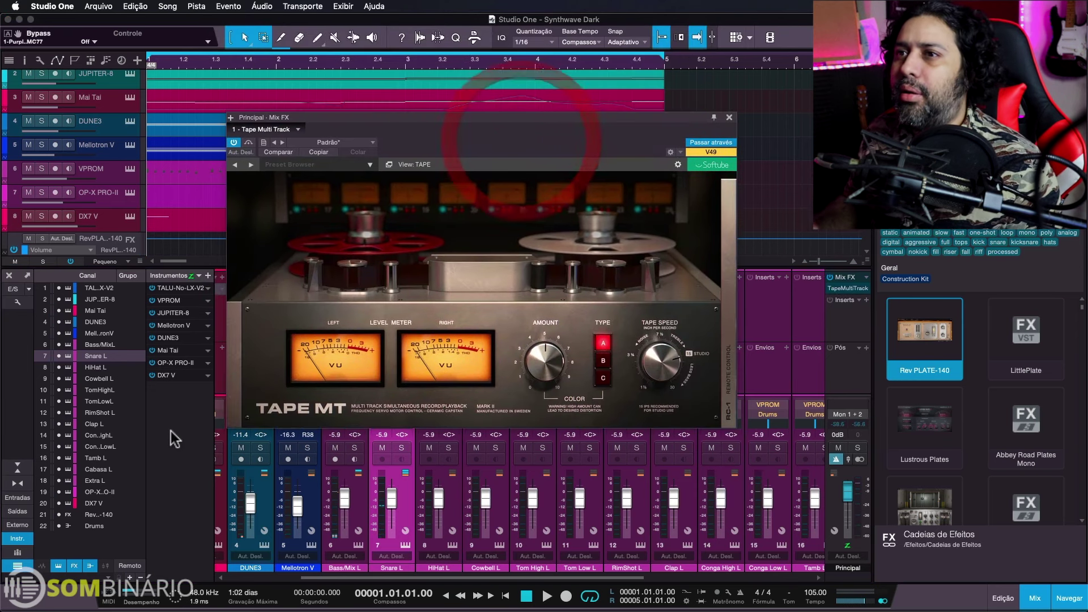
# Set Tape Multi Track's color type to B and raise its color amount to about 6.7 during playback
pyautogui.click(604, 362)
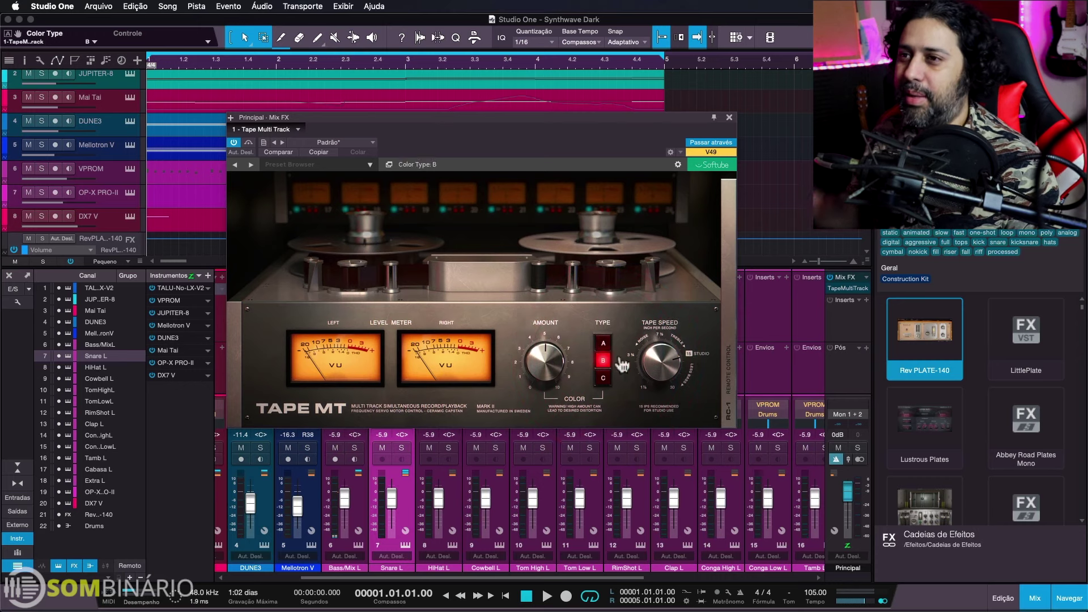
pyautogui.press('space')
pyautogui.moveTo(555, 382); pyautogui.dragTo(544, 353)
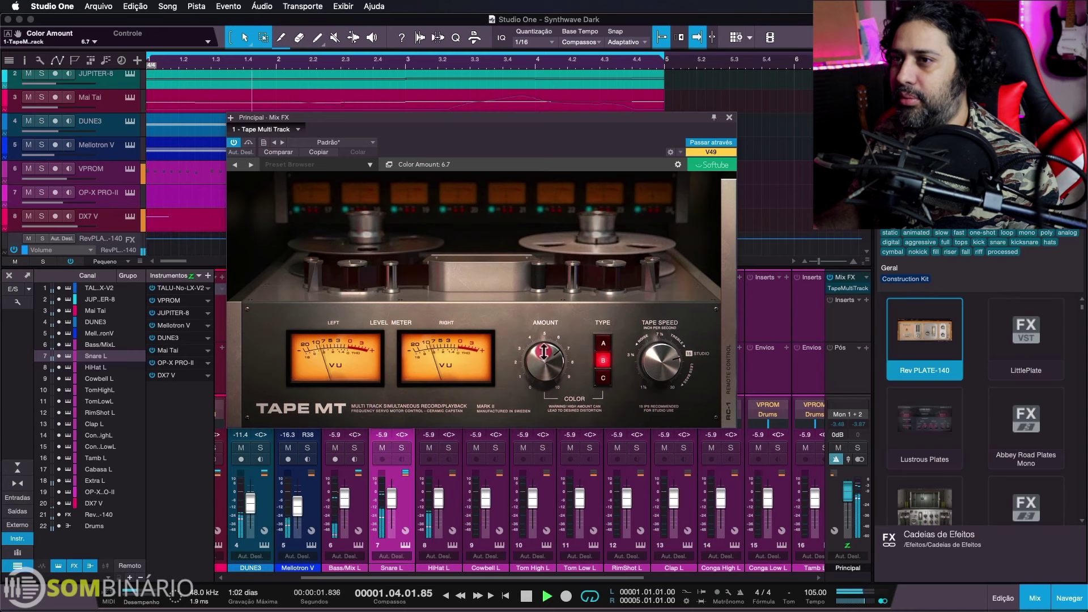
# Reveal the tape's RC-1 remote control, set Speed Stability to 66.0 %, stop playback and close the effect
pyautogui.click(726, 361)
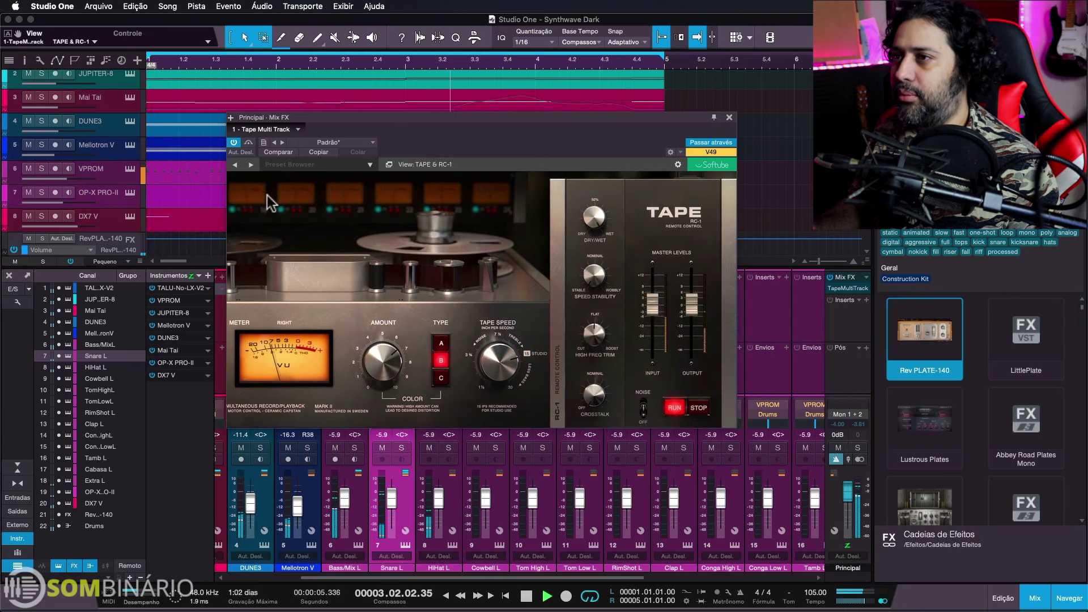
pyautogui.click(582, 279)
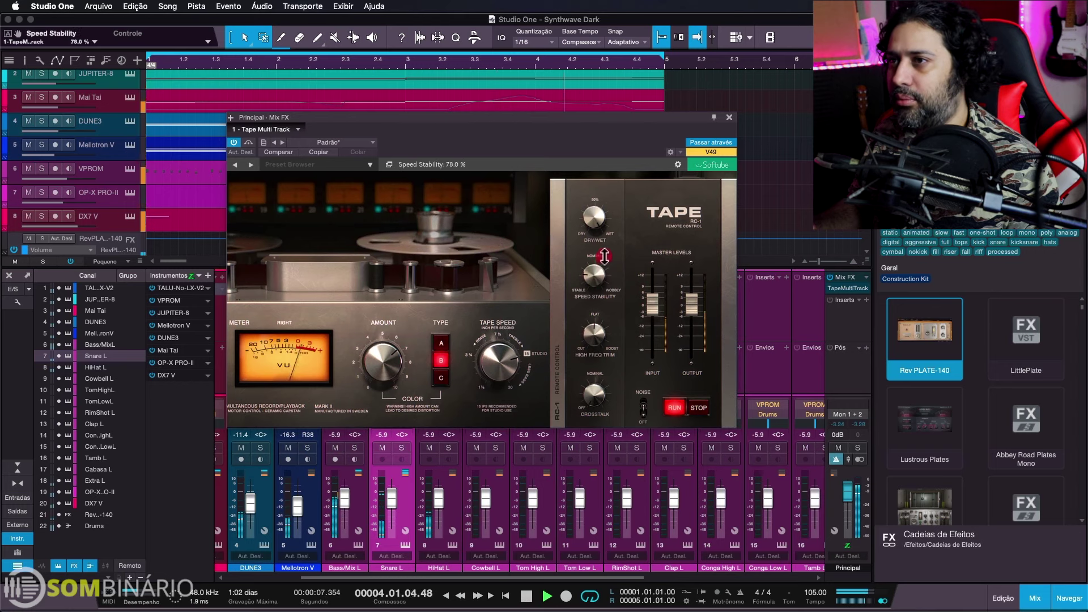
pyautogui.moveTo(599, 203)
pyautogui.mouseDown()
pyautogui.moveTo(586, 148)
pyautogui.moveTo(593, 218)
pyautogui.moveTo(581, 210)
pyautogui.mouseUp()
pyautogui.click(586, 147)
pyautogui.press('space')
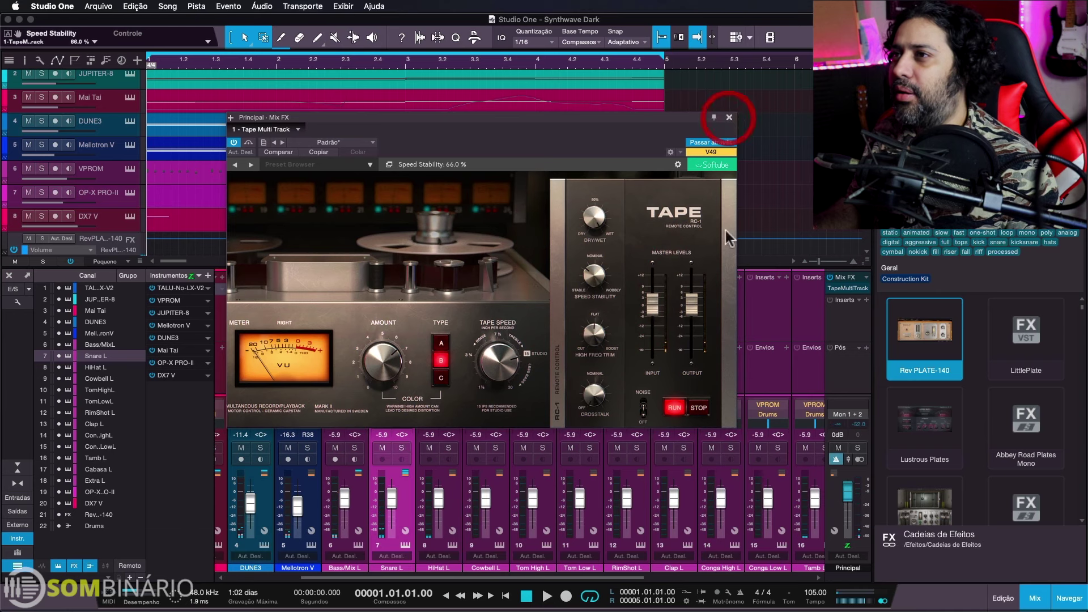
pyautogui.click(729, 117)
# Add CTC-1 as the Drums bus's Mix FX and set its preamp type to Custom
pyautogui.hscroll(5, 600, 577)
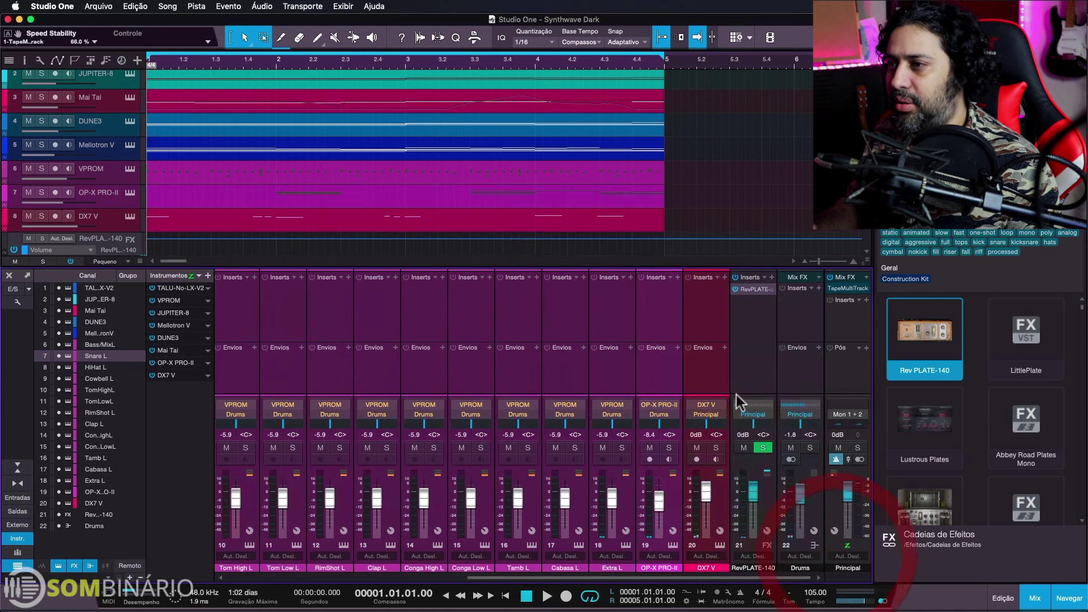
pyautogui.click(790, 356)
pyautogui.click(806, 278)
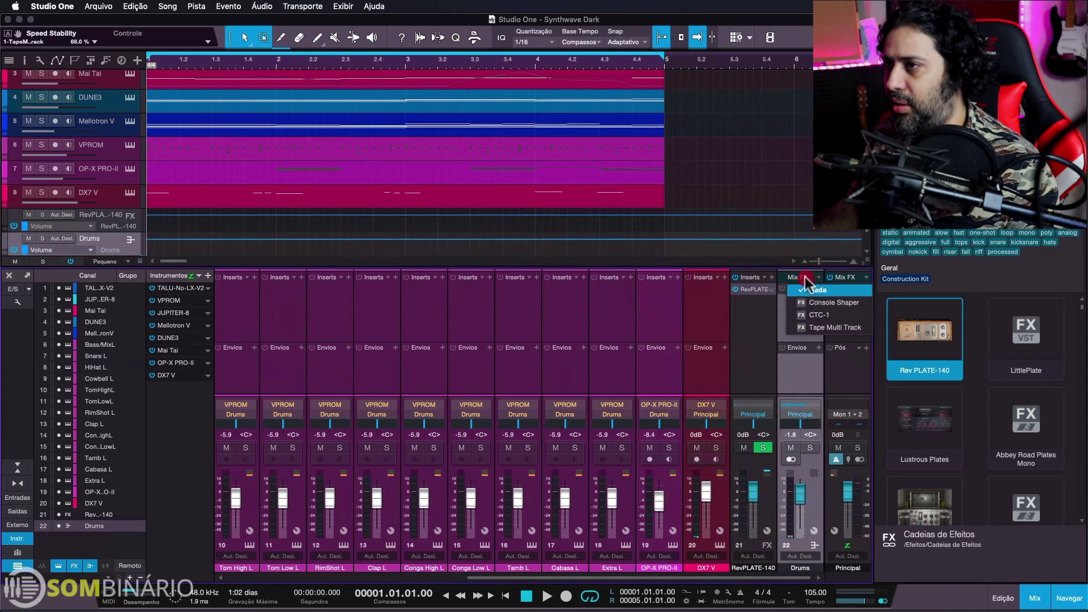
pyautogui.click(815, 314)
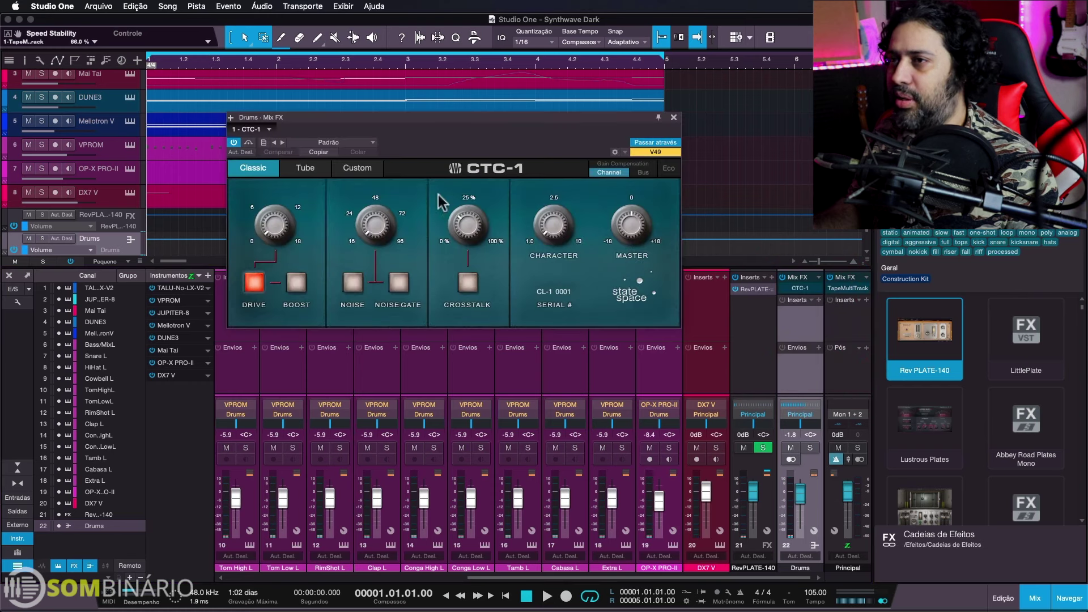
pyautogui.click(356, 168)
pyautogui.moveTo(439, 146); pyautogui.dragTo(503, 202)
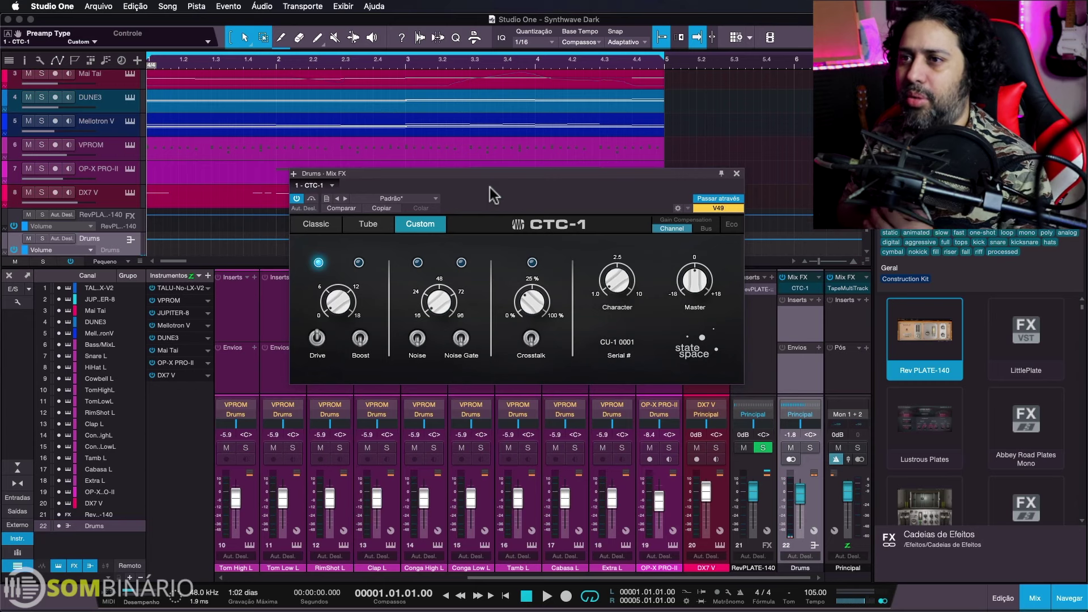
# Set CTC-1's drive to about 5.31 dB, character to about 1.57 and enabled crosstalk to 6 % during playback, and close it
pyautogui.press('space')
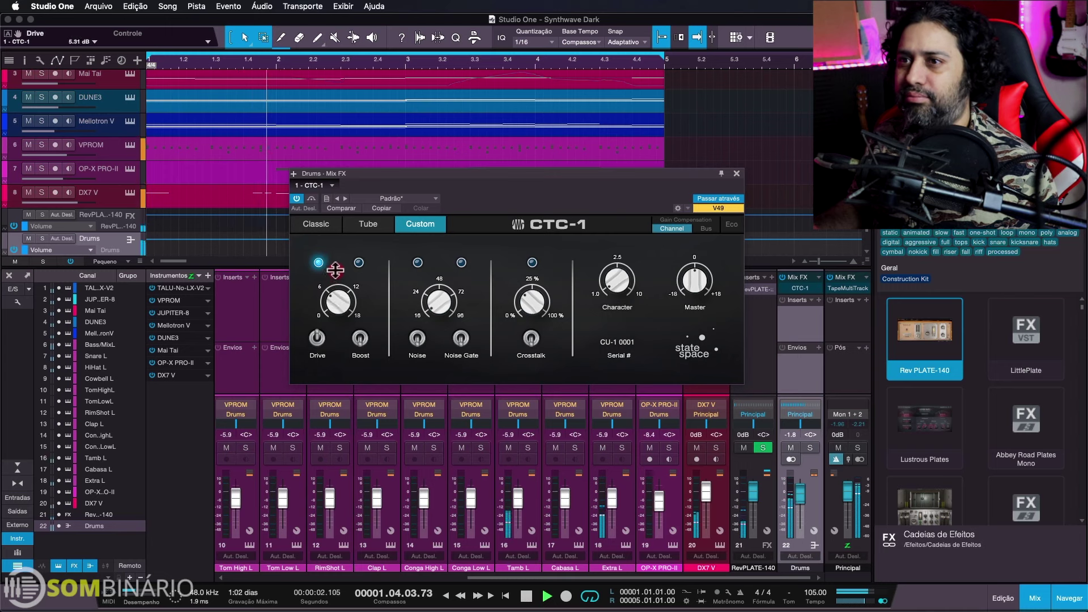
pyautogui.moveTo(624, 269); pyautogui.dragTo(620, 248)
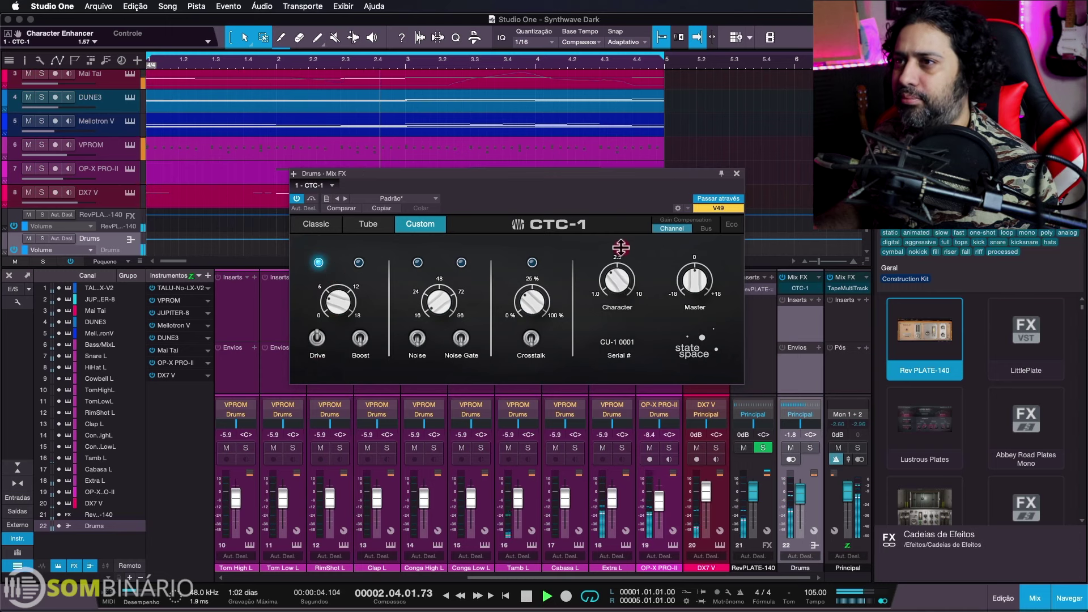
pyautogui.click(528, 337)
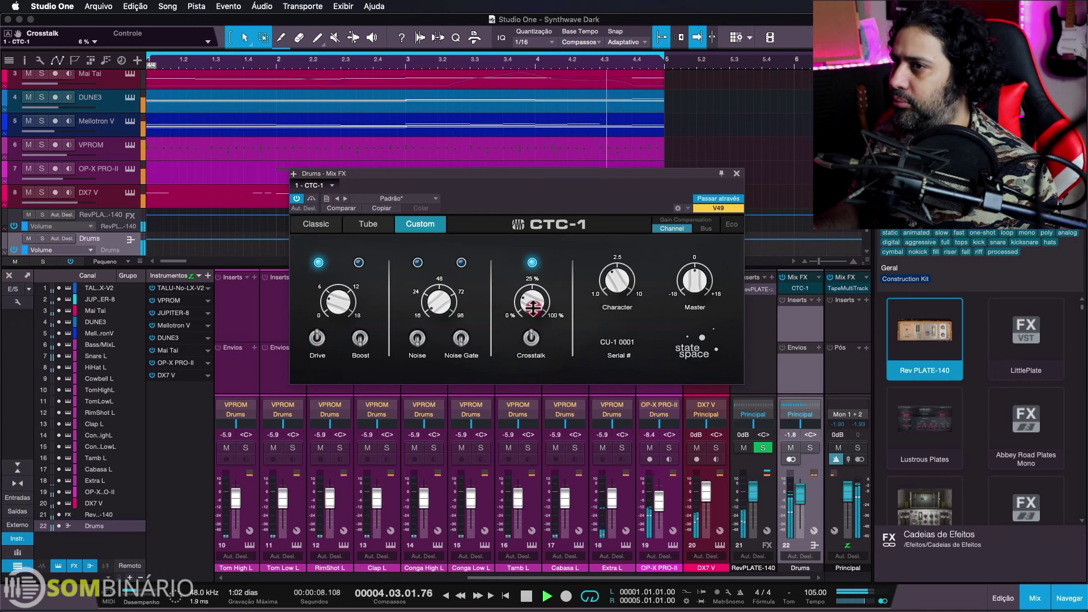
pyautogui.click(736, 174)
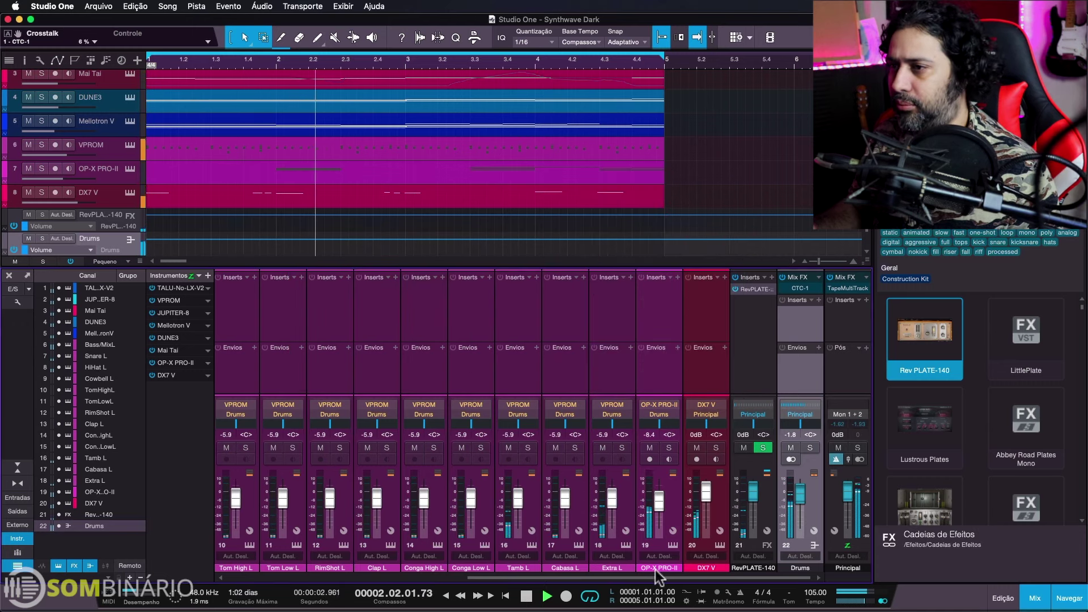
# Stop playback, search the effects for "iron", insert SPL IRON on the Principal channel and hide the browser
pyautogui.moveTo(655, 575); pyautogui.dragTo(642, 572)
pyautogui.press('space')
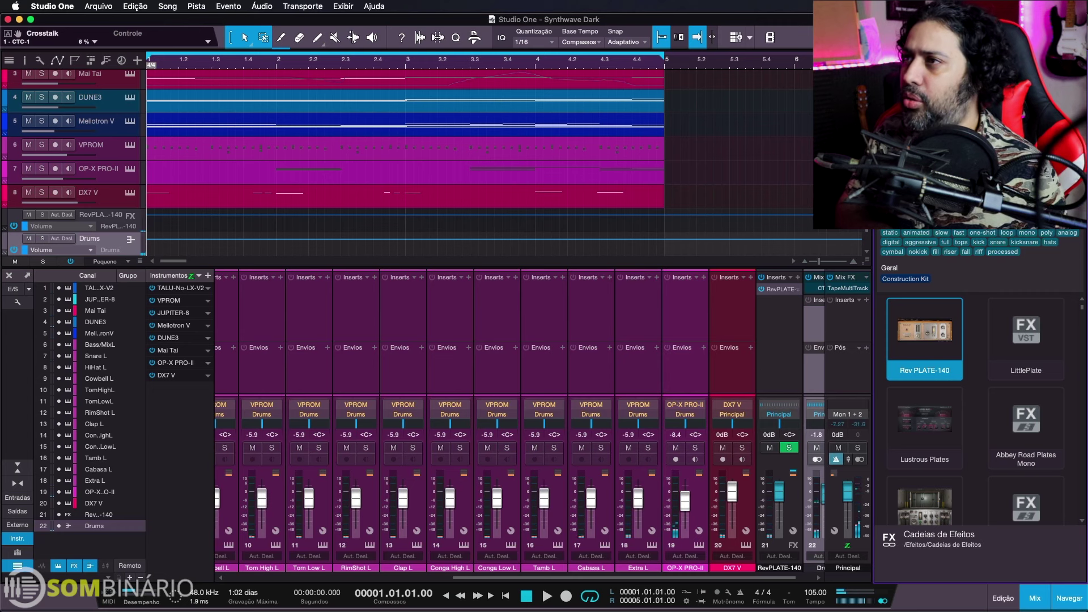
pyautogui.write('iron')
pyautogui.moveTo(1025, 334); pyautogui.dragTo(848, 318)
pyautogui.moveTo(658, 165); pyautogui.dragTo(639, 161)
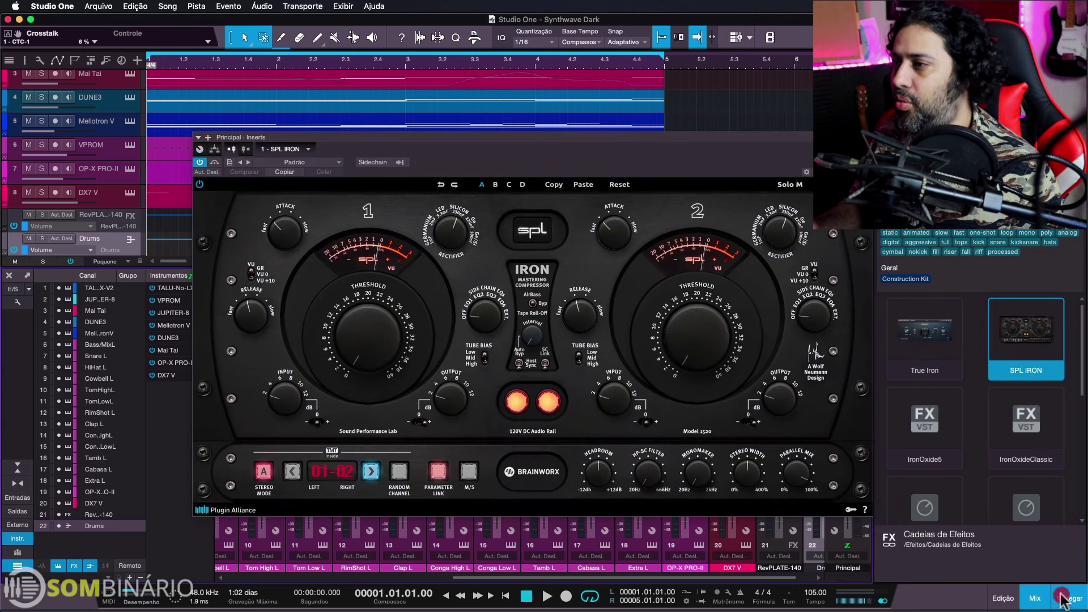
pyautogui.press('F5')
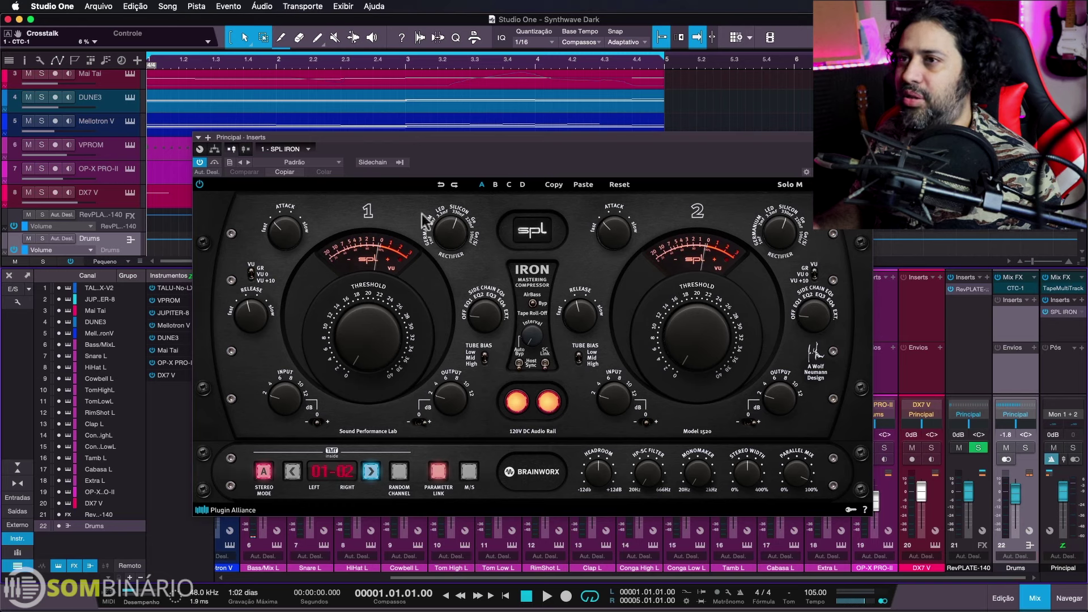
# Slow the SPL IRON's attack slightly and raise its threshold setting during playback
pyautogui.click(287, 214)
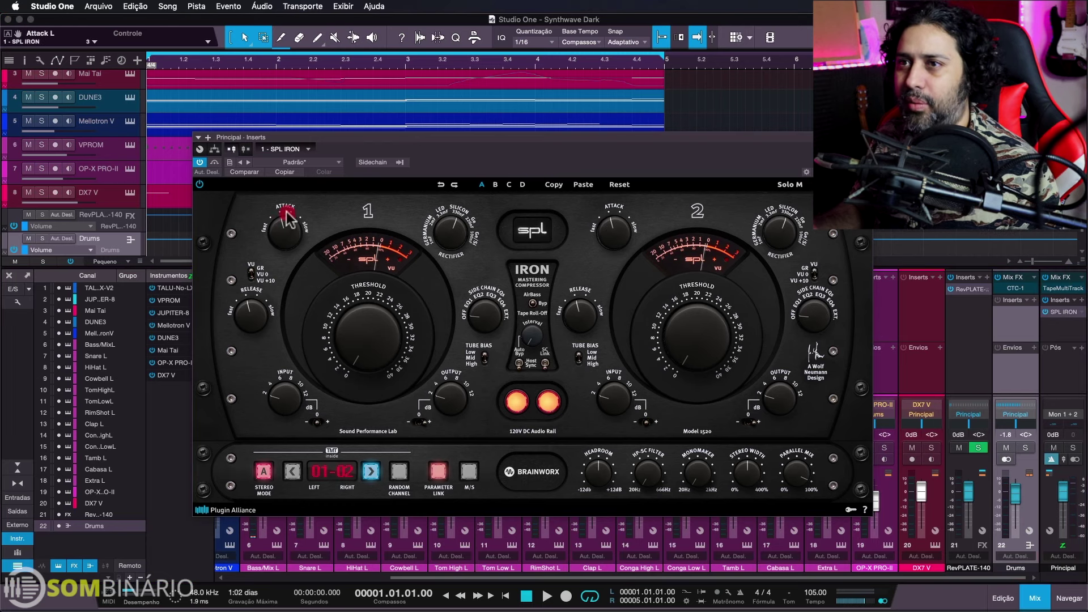
pyautogui.moveTo(287, 205); pyautogui.dragTo(287, 200)
pyautogui.press('space')
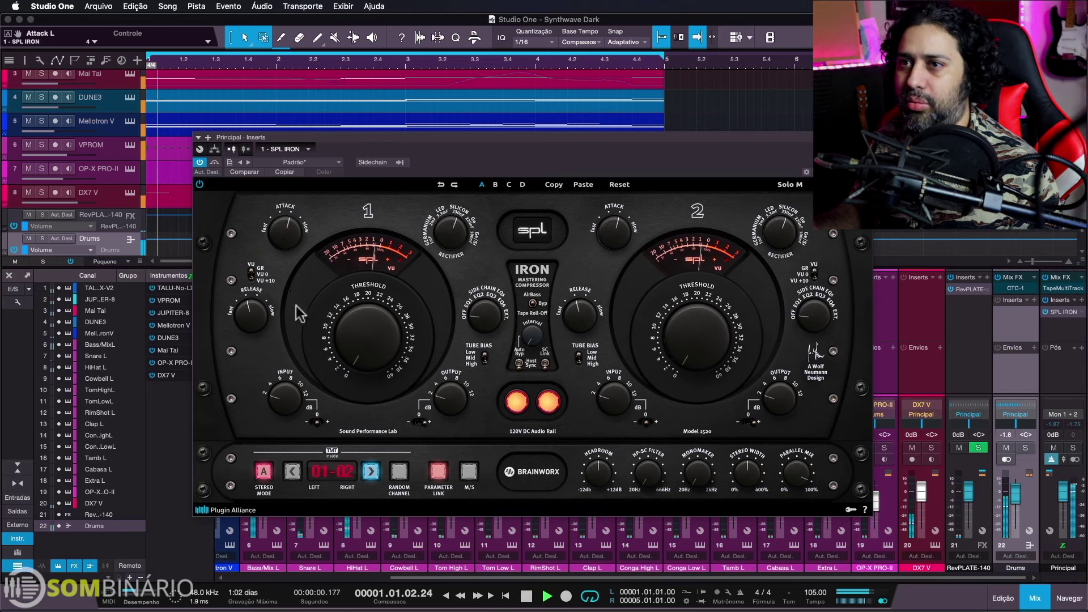
pyautogui.moveTo(375, 337); pyautogui.dragTo(375, 318)
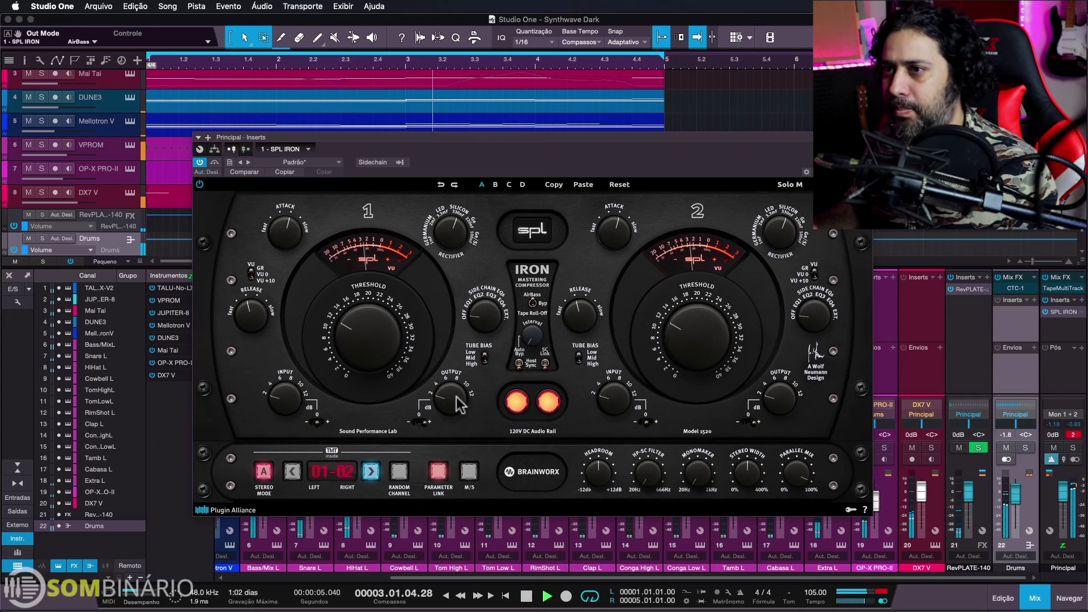
# Randomize the SPL IRON's TMT channel to 13-14, set its side-chain high-pass filter to 69 Hz and fine-tune the threshold
pyautogui.click(398, 473)
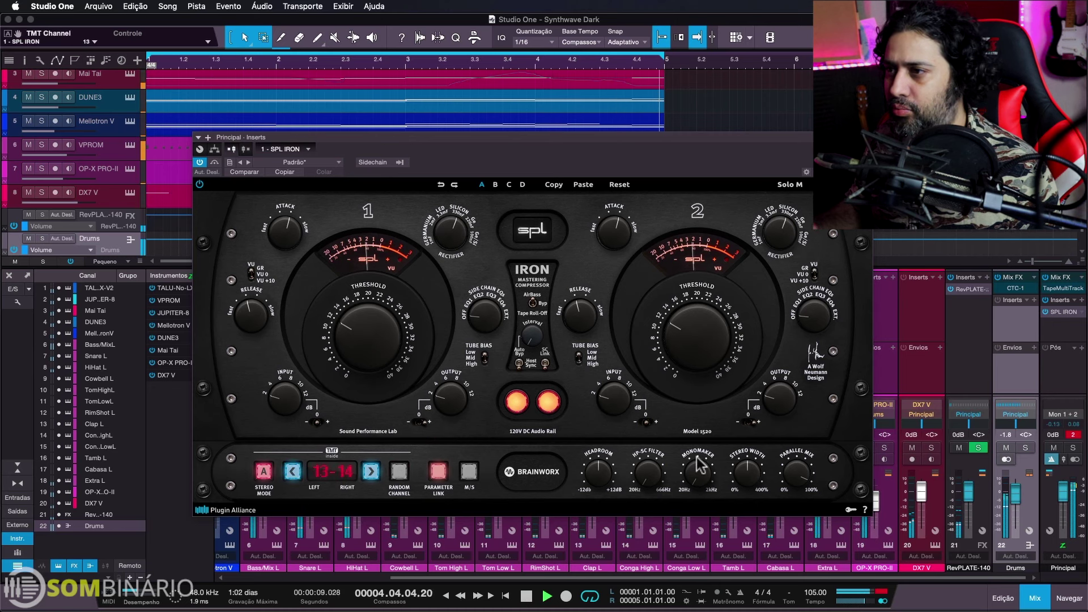
pyautogui.moveTo(702, 457); pyautogui.dragTo(706, 451)
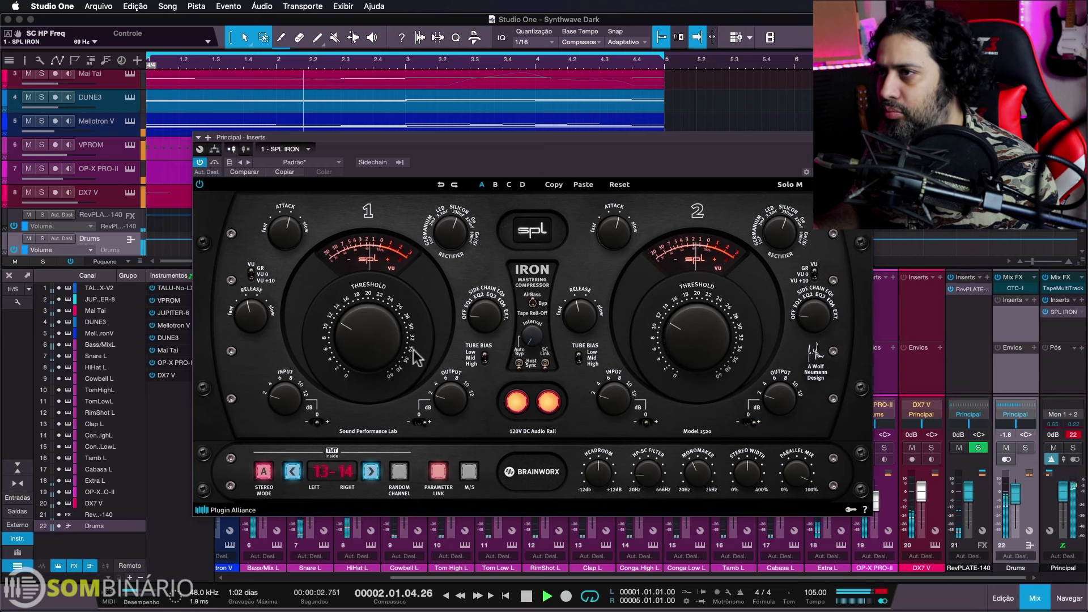
pyautogui.moveTo(389, 338); pyautogui.dragTo(392, 339)
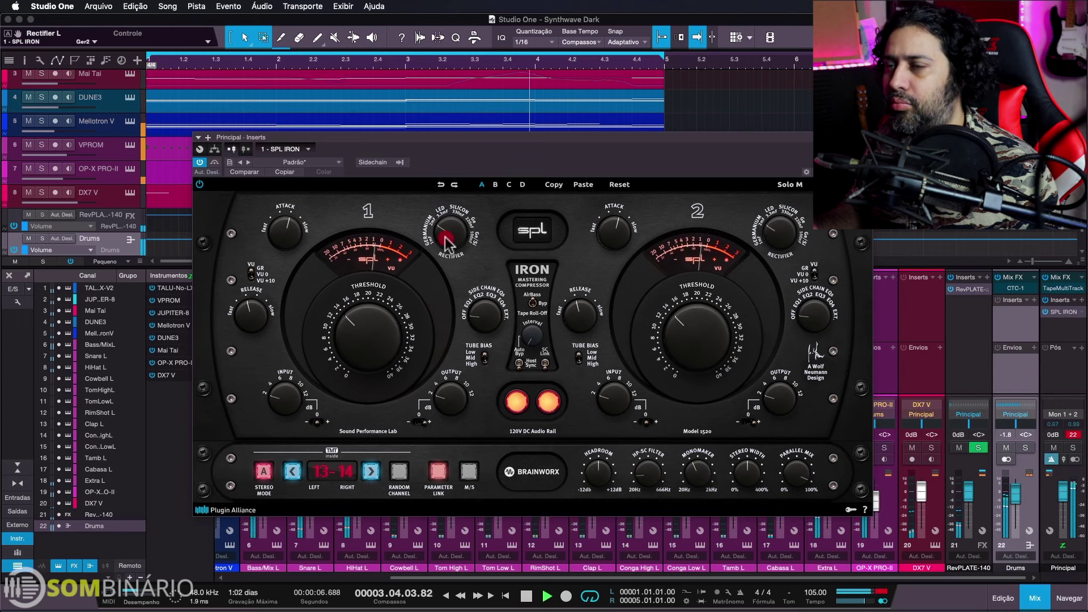
# Set the SPL IRON's rectifier to Ger2 and compare the compressor switched off and on
pyautogui.scroll(1, 448, 244)
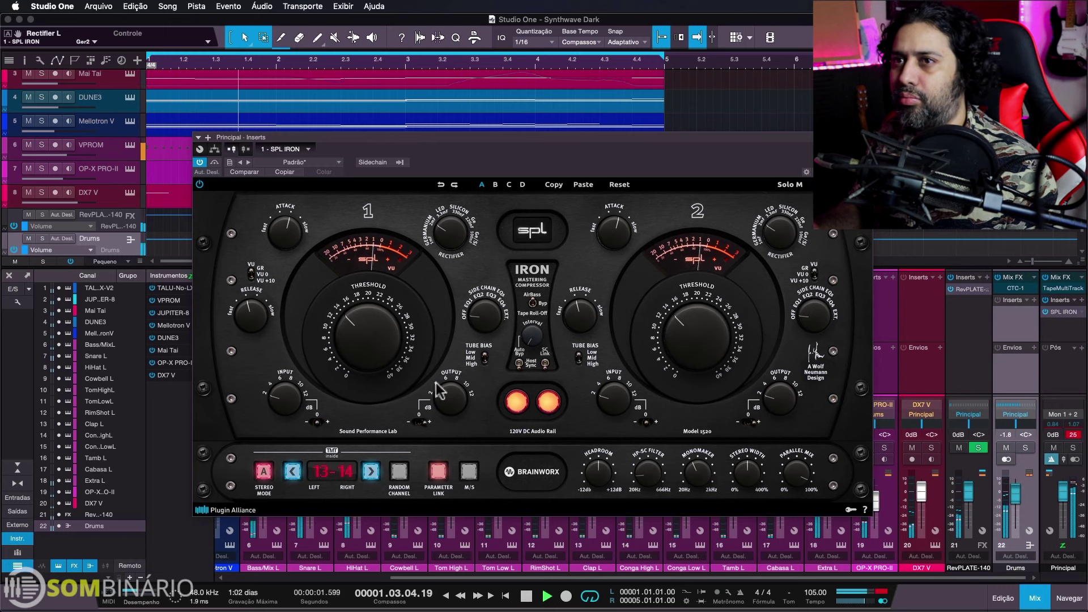
pyautogui.click(518, 411)
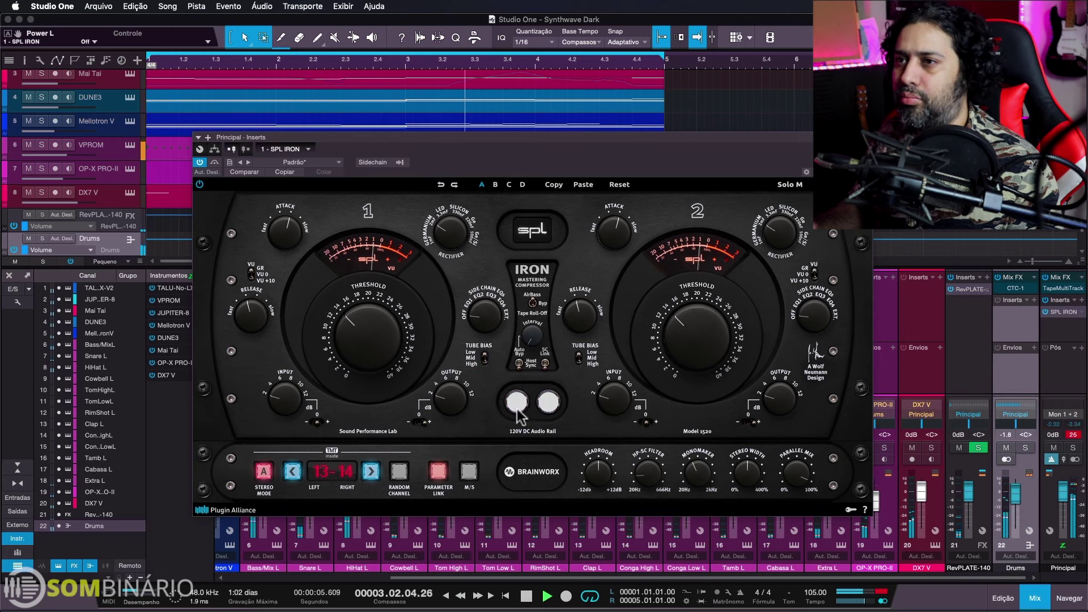
pyautogui.click(517, 410)
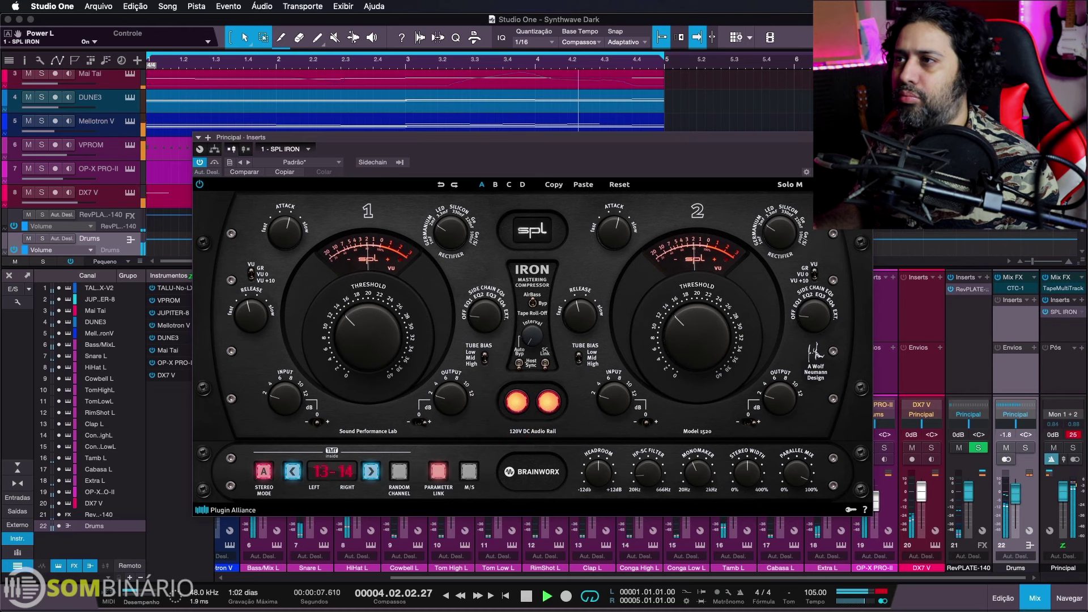
# Close SPL IRON, add a post-fader Limiter to the Principal channel with TP off and Soft Clip on, and clear the clip indicator
pyautogui.click(864, 138)
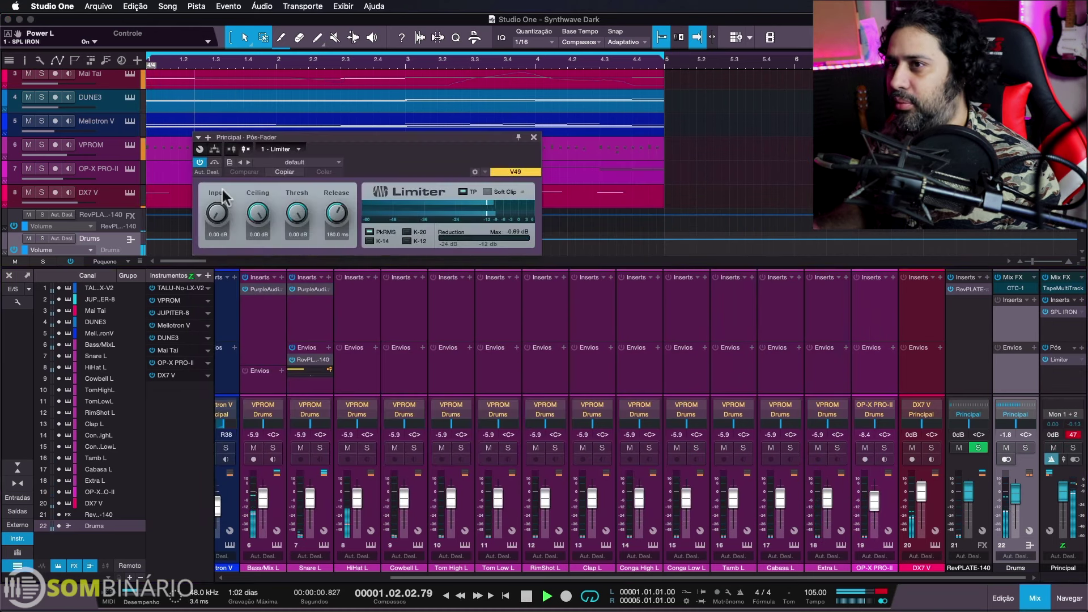
pyautogui.click(487, 192)
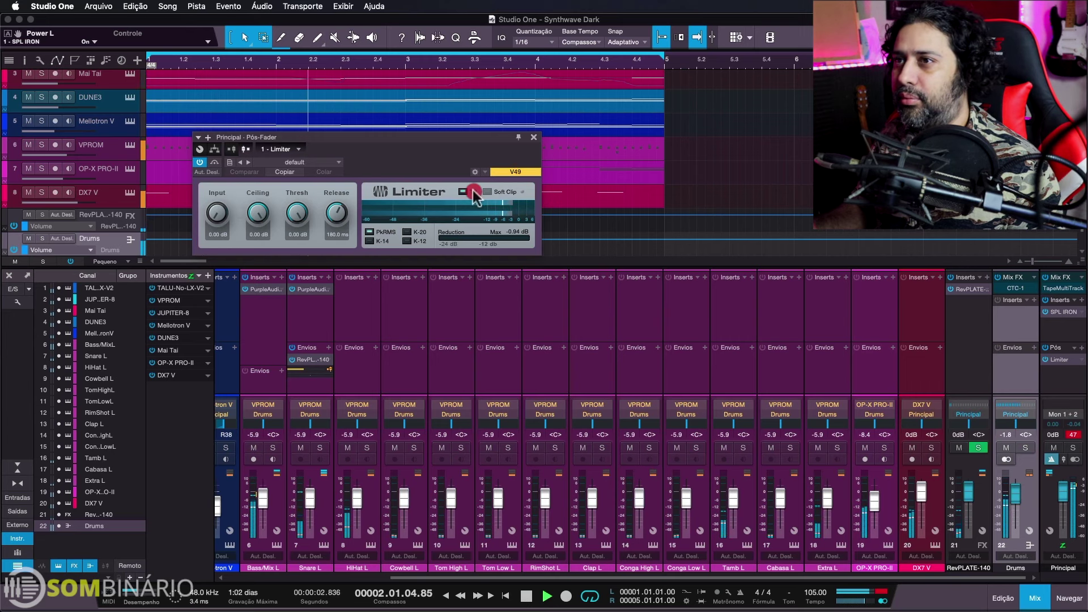
pyautogui.click(1056, 438)
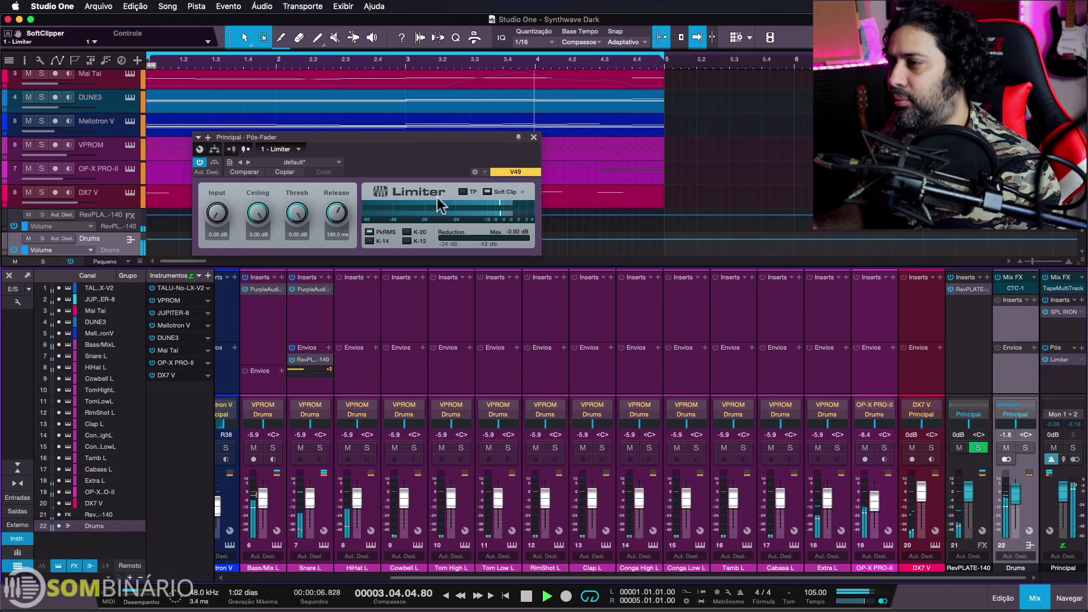
# Set the Limiter's ceiling to -1.00 dB and close its window
pyautogui.click(262, 234)
pyautogui.write('-1')
pyautogui.press('Return')
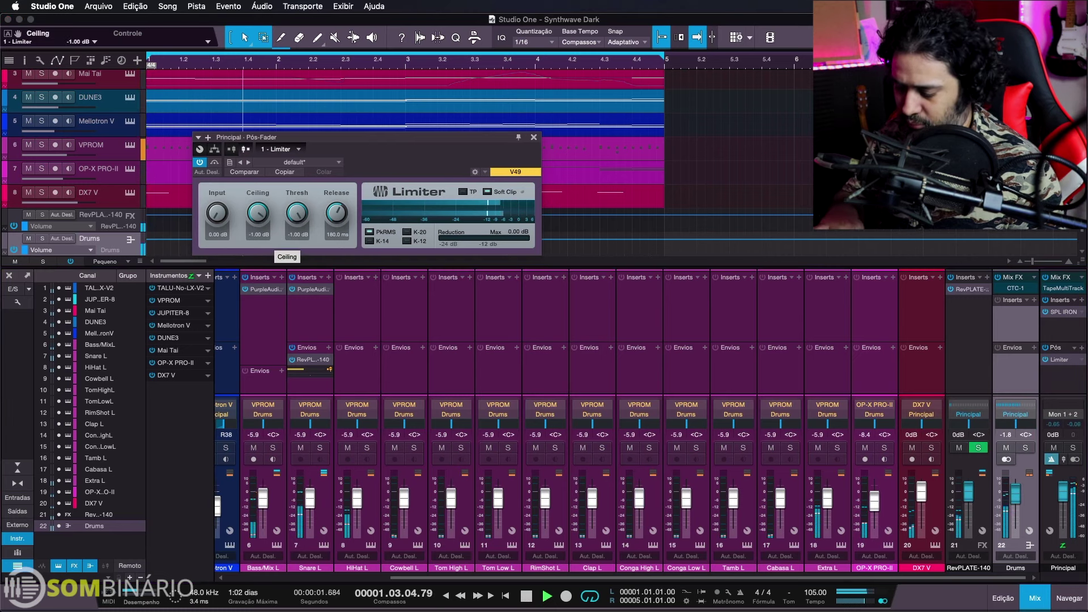
pyautogui.click(533, 139)
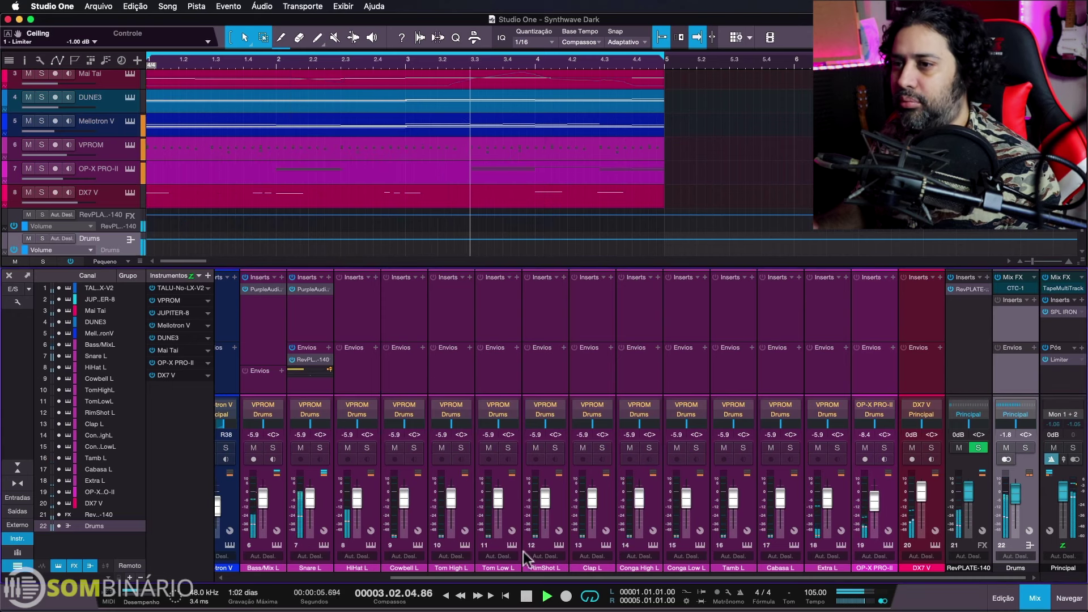
# Insert a Pro EQ after the Purple Audio MC 77 on the Bass/Mix L channel
pyautogui.hscroll(-5, 528, 547)
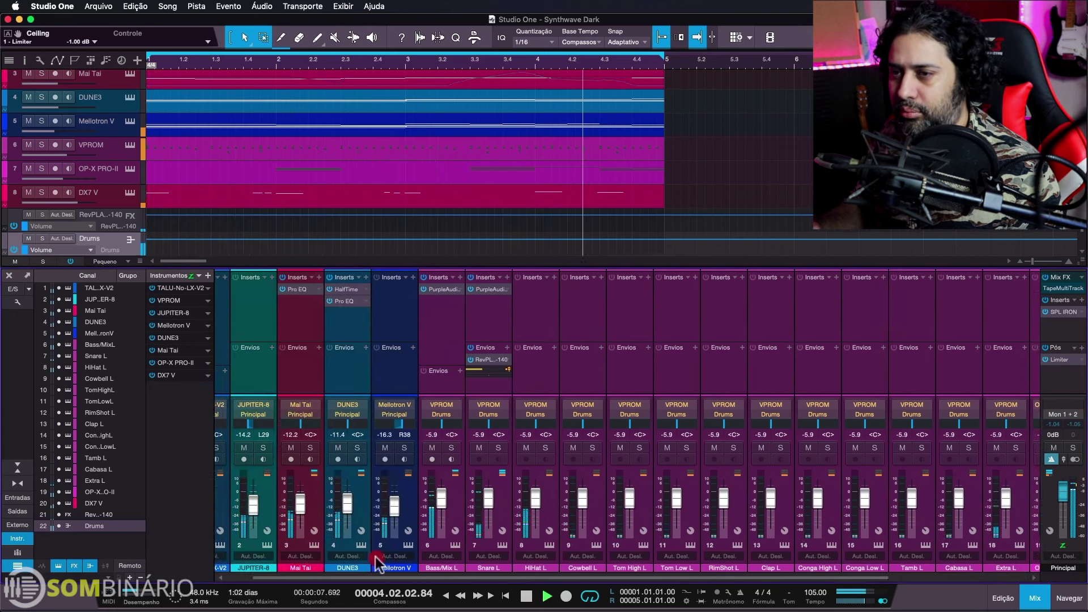
pyautogui.hscroll(-2, 379, 563)
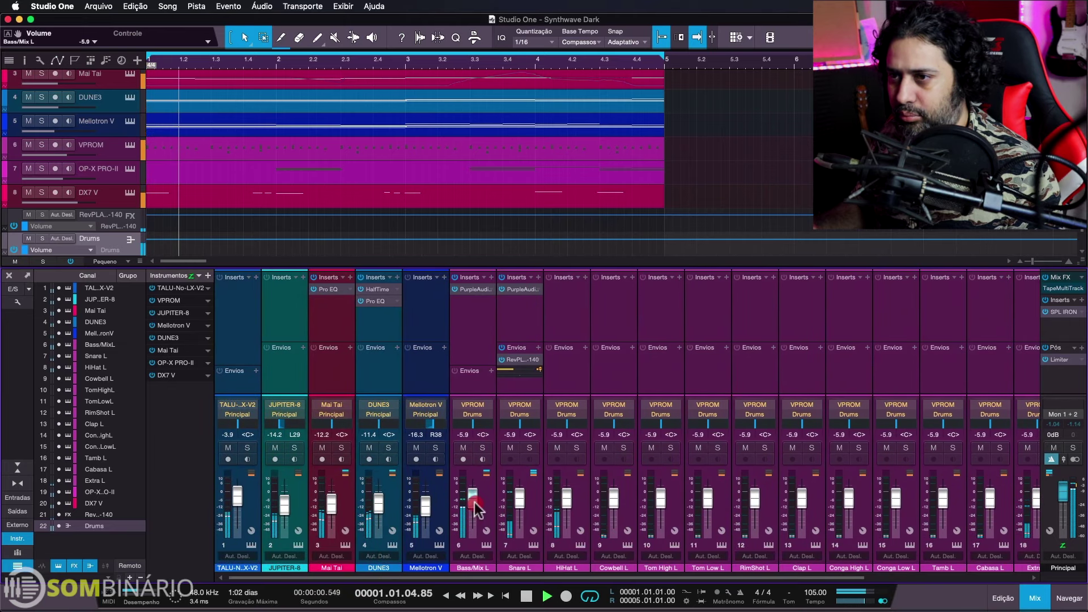
pyautogui.click(491, 277)
pyautogui.click(497, 347)
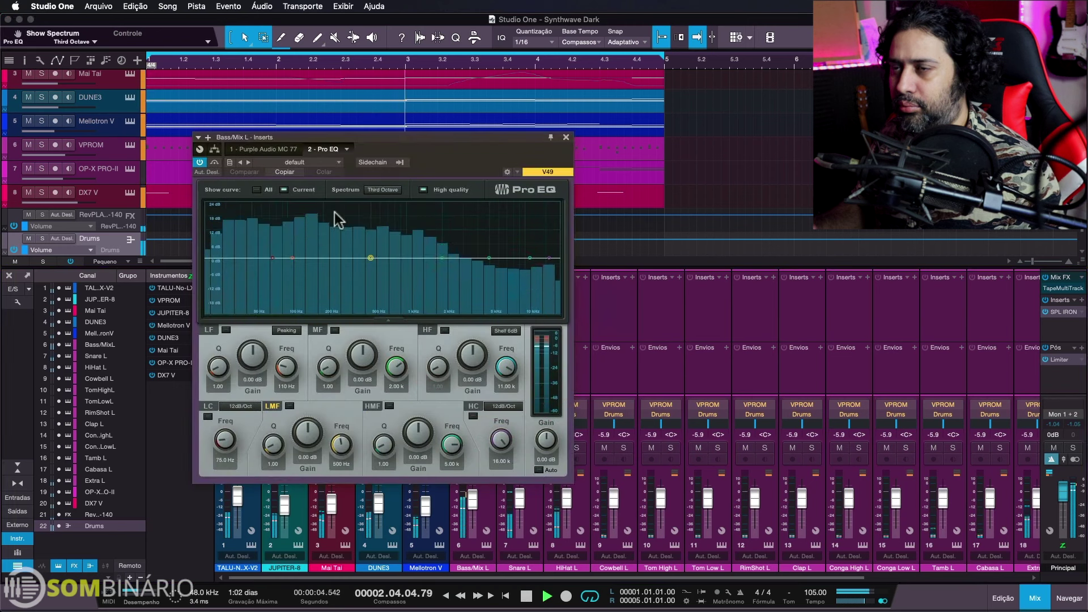
# On the Bass/Mix L Pro EQ, cut LMF and MF by 7.53 dB around 155 Hz and 491 Hz, boost HMF 3.29 dB around 1.24 kHz, and close it
pyautogui.moveTo(368, 260); pyautogui.dragTo(311, 276)
pyautogui.moveTo(442, 258); pyautogui.dragTo(369, 276)
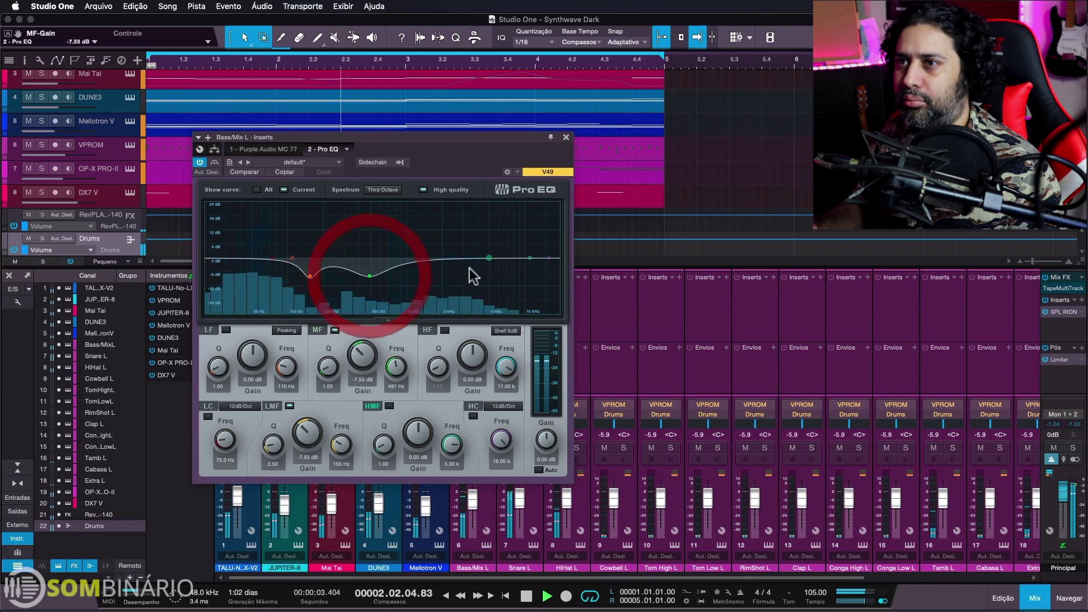
pyautogui.moveTo(489, 258); pyautogui.dragTo(412, 257)
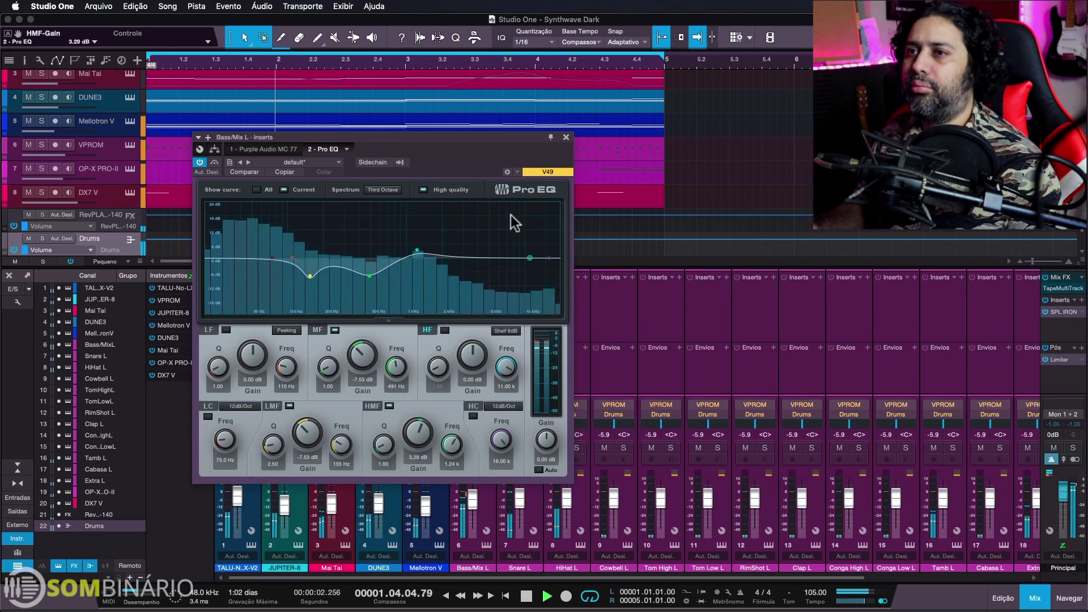
pyautogui.click(566, 137)
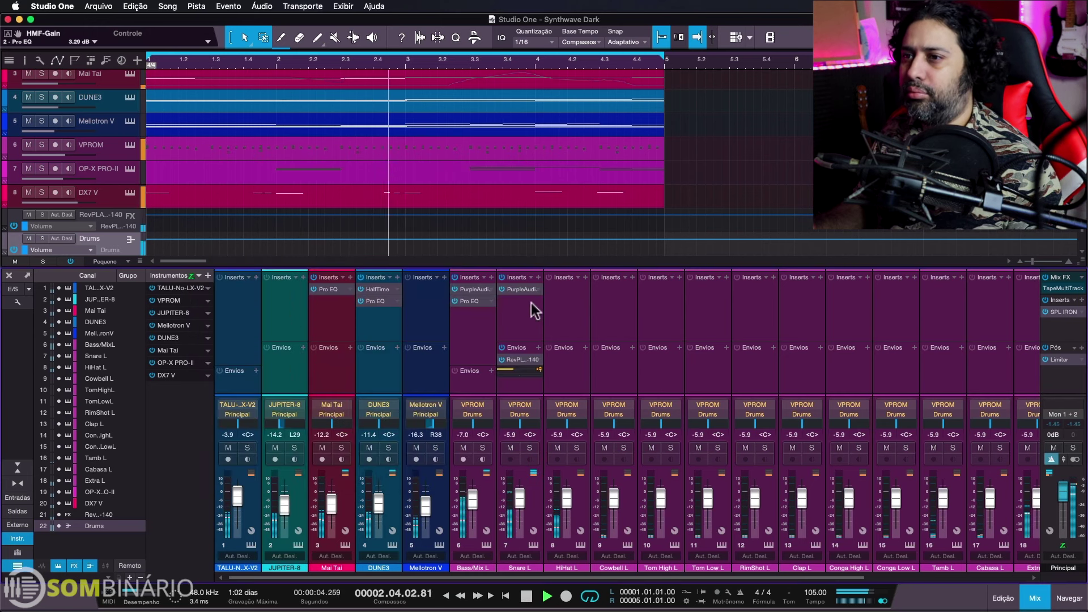
# Insert Smack Attack Stereo after the compressor on the Snare L channel, with Attack at 16 and Guard set to Clip
pyautogui.click(537, 278)
pyautogui.write('att')
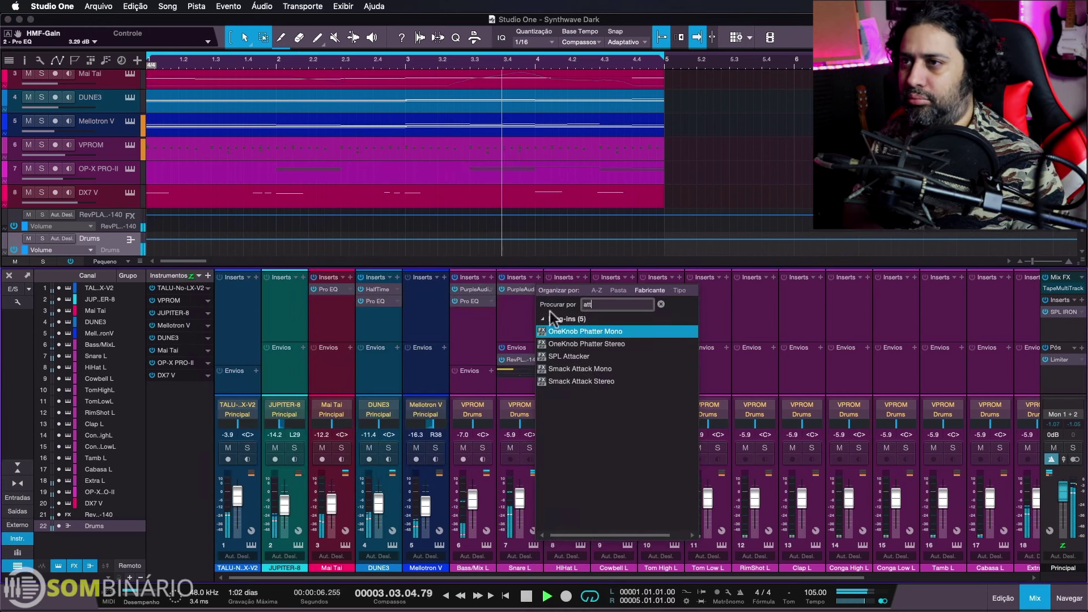
pyautogui.click(603, 379)
pyautogui.moveTo(255, 344); pyautogui.dragTo(255, 335)
pyautogui.click(413, 480)
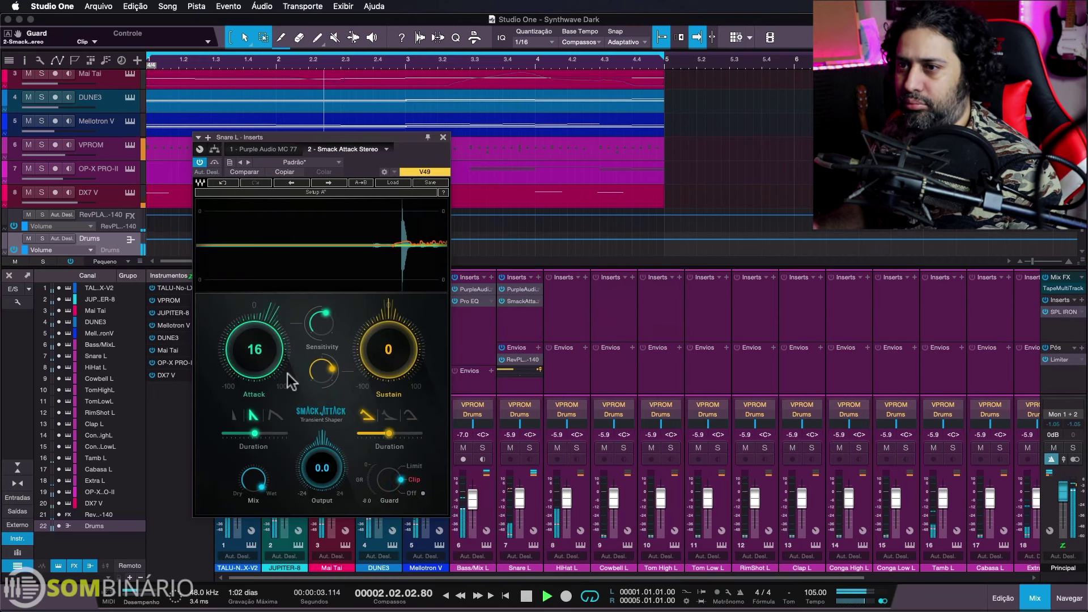
# Try a Sustain of -12 on the snare's Smack Attack, lower Output to -1.2, reset Sustain to 0, and close the window
pyautogui.moveTo(389, 373); pyautogui.dragTo(388, 382)
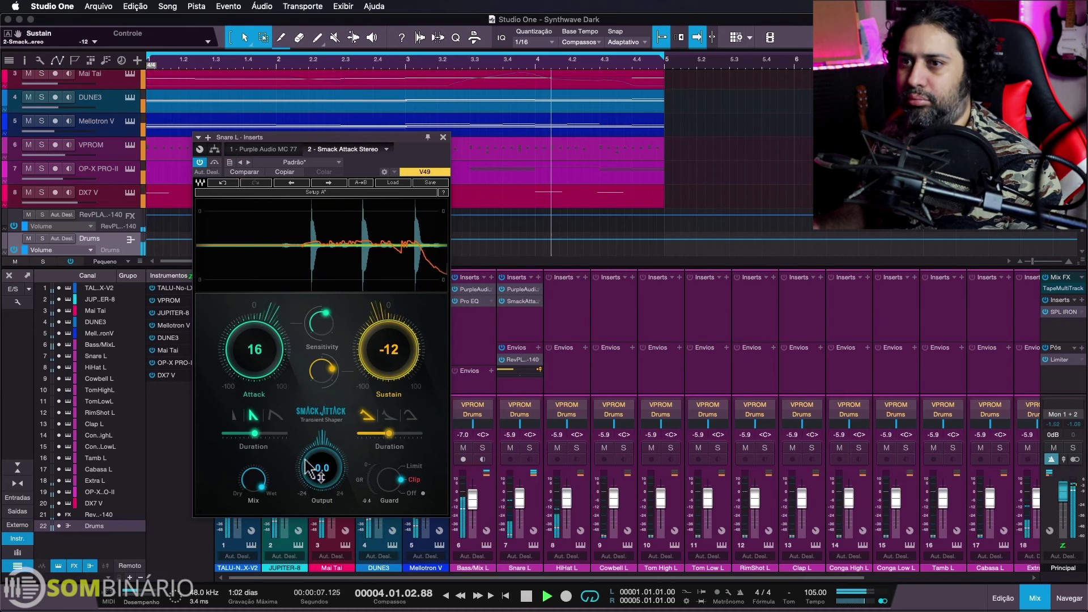
pyautogui.moveTo(322, 468); pyautogui.dragTo(322, 470)
pyautogui.keyDown('alt'); pyautogui.click(384, 378); pyautogui.keyUp('alt')
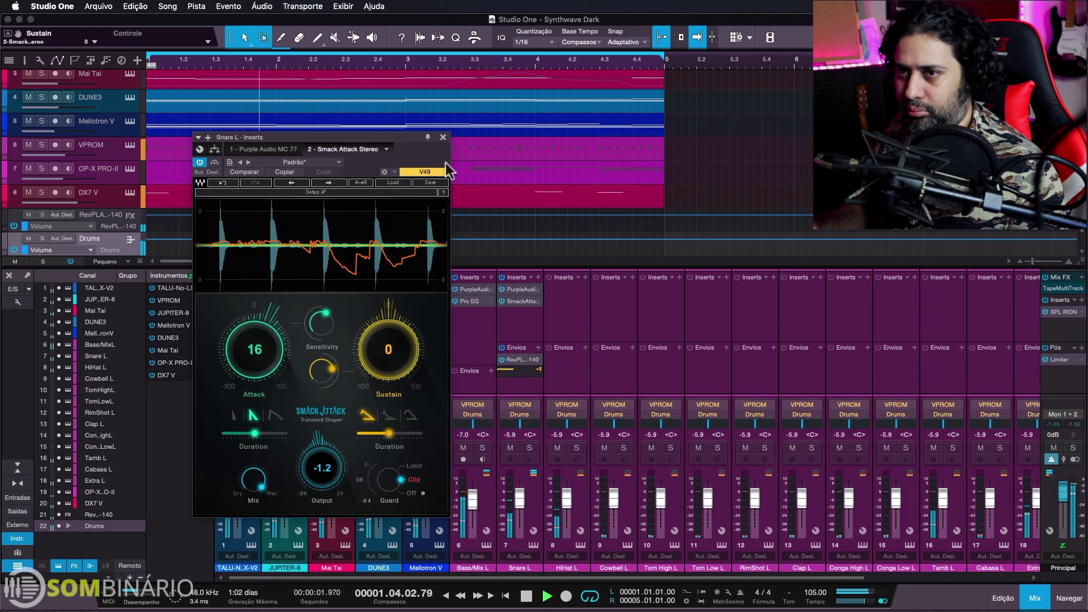
pyautogui.click(443, 137)
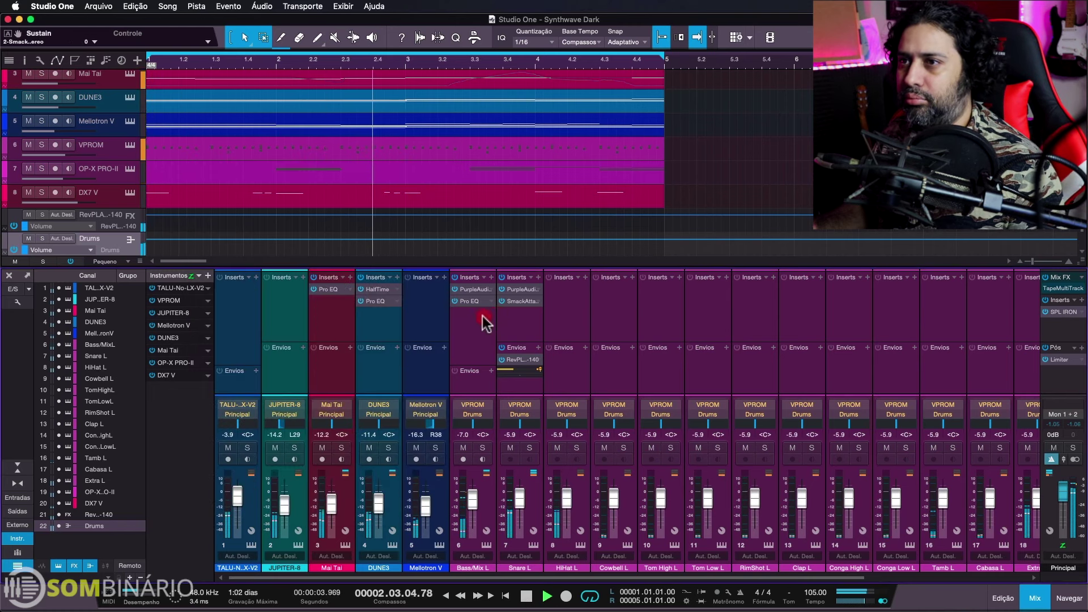
# Copy the snare's Smack Attack to the end of the Bass/Mix L inserts and set Attack to 15 and Output to -2.2
pyautogui.moveTo(483, 316); pyautogui.dragTo(483, 323)
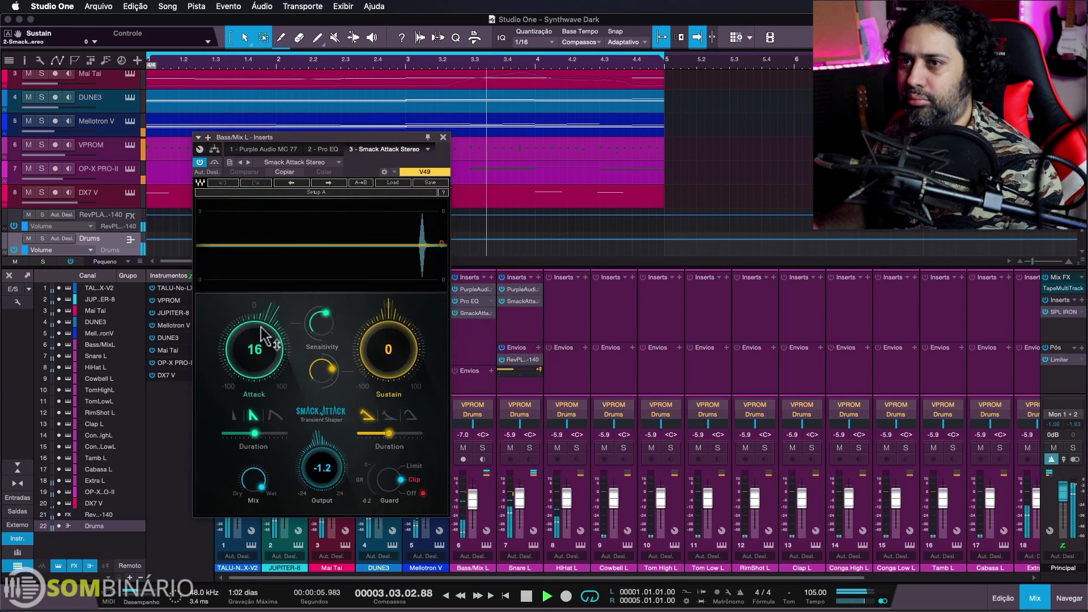
pyautogui.moveTo(262, 327); pyautogui.dragTo(262, 331)
pyautogui.moveTo(320, 462); pyautogui.dragTo(320, 464)
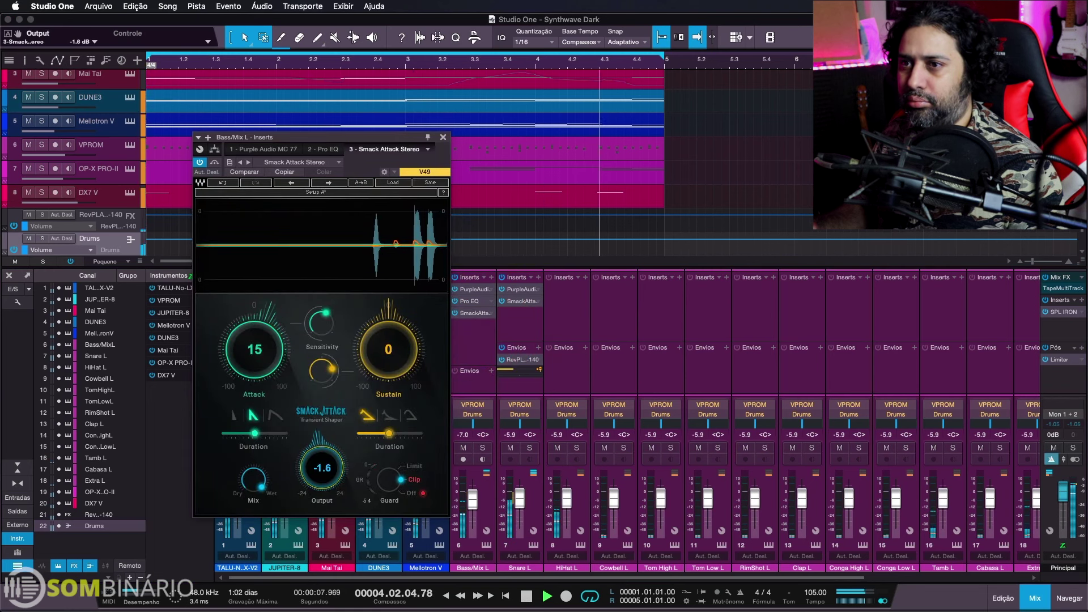
# Shorten the attack duration on the Bass/Mix L Smack Attack to about 6 ms, set Sustain to -5, and close its window
pyautogui.moveTo(254, 433); pyautogui.dragTo(250, 433)
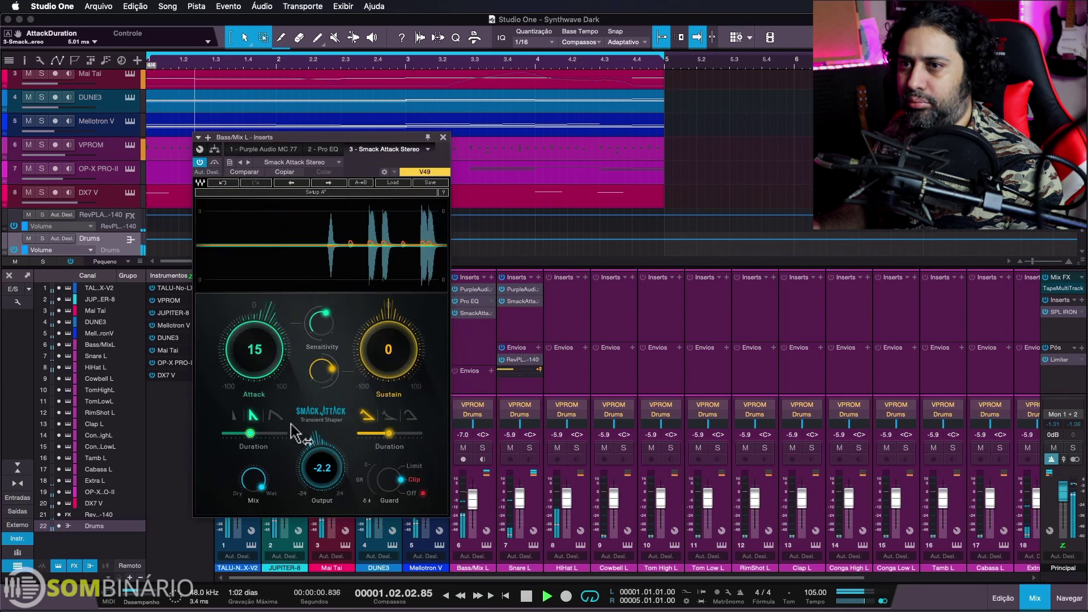
pyautogui.moveTo(372, 351); pyautogui.dragTo(368, 360)
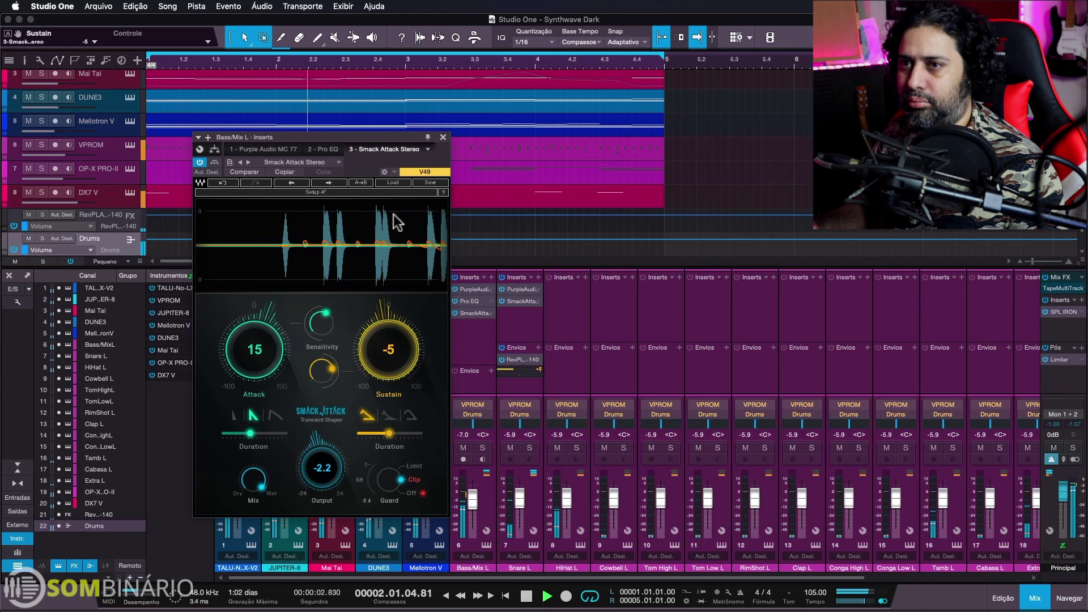
pyautogui.click(443, 137)
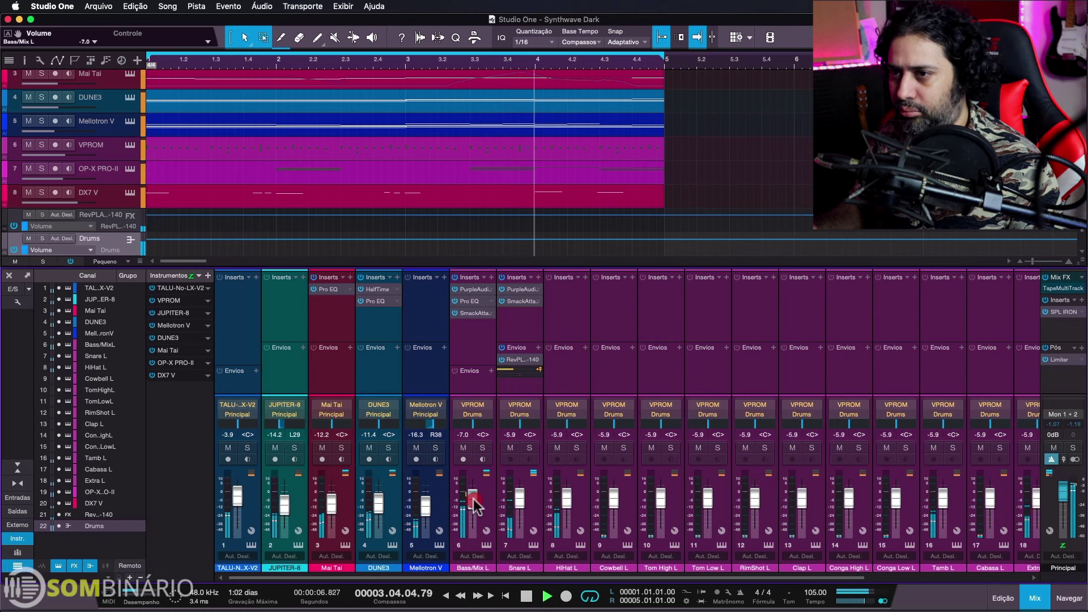
# Set Bass/Mix L to -7.5 dB, rebalance the JUPITER-8, Mai Tai, Mellotron V and DUNE3 levels, and reset the Principal fader to 0 dB
pyautogui.moveTo(475, 504); pyautogui.dragTo(475, 507)
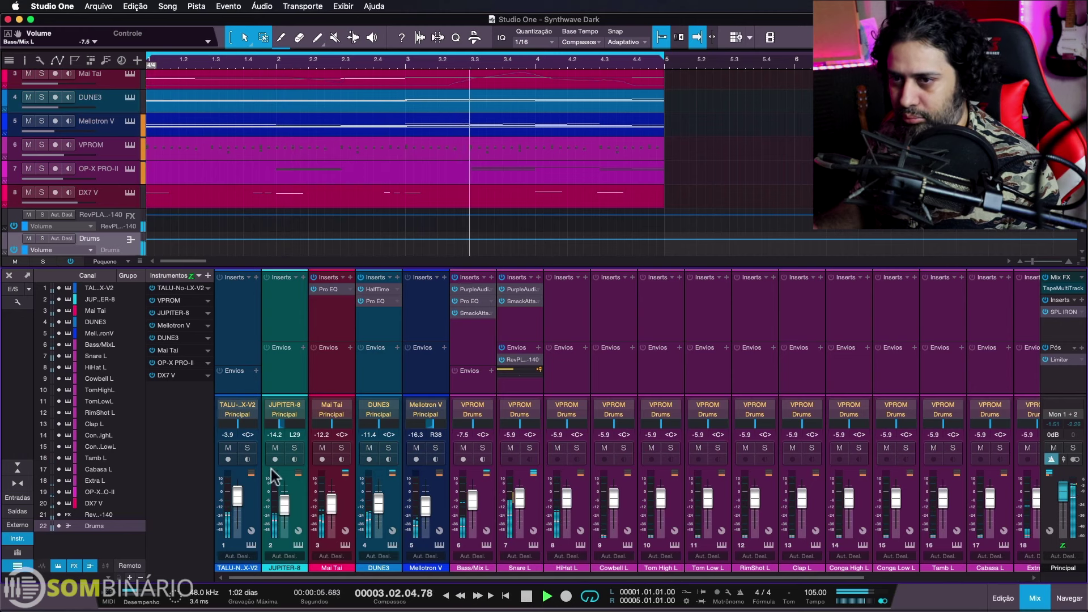
pyautogui.moveTo(283, 504); pyautogui.dragTo(334, 517)
pyautogui.click(333, 507)
pyautogui.moveTo(423, 503); pyautogui.dragTo(375, 509)
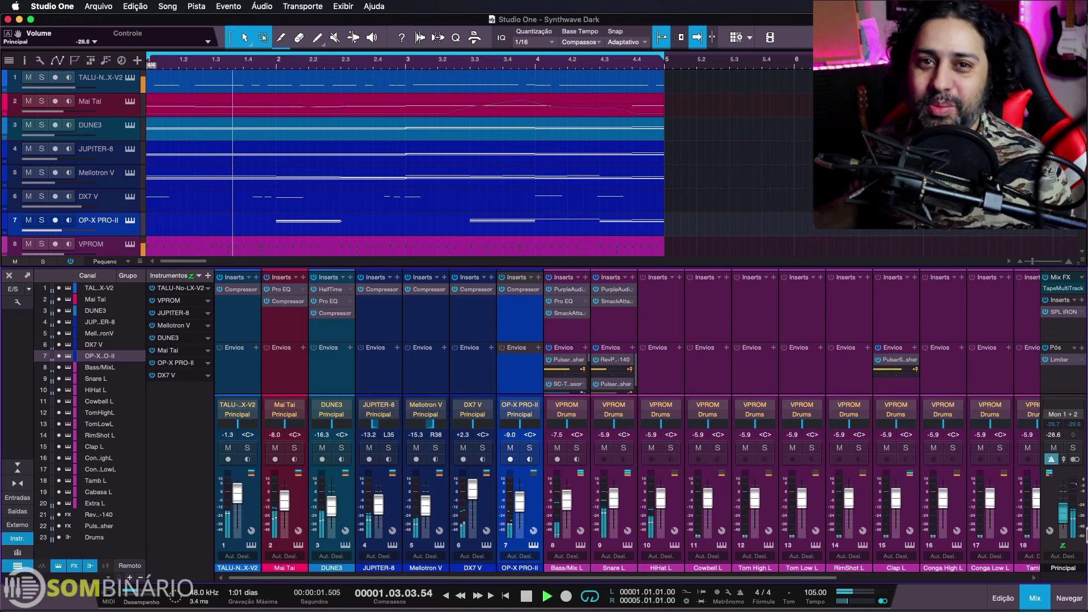
pyautogui.keyDown('alt'); pyautogui.click(1060, 510); pyautogui.keyUp('alt')
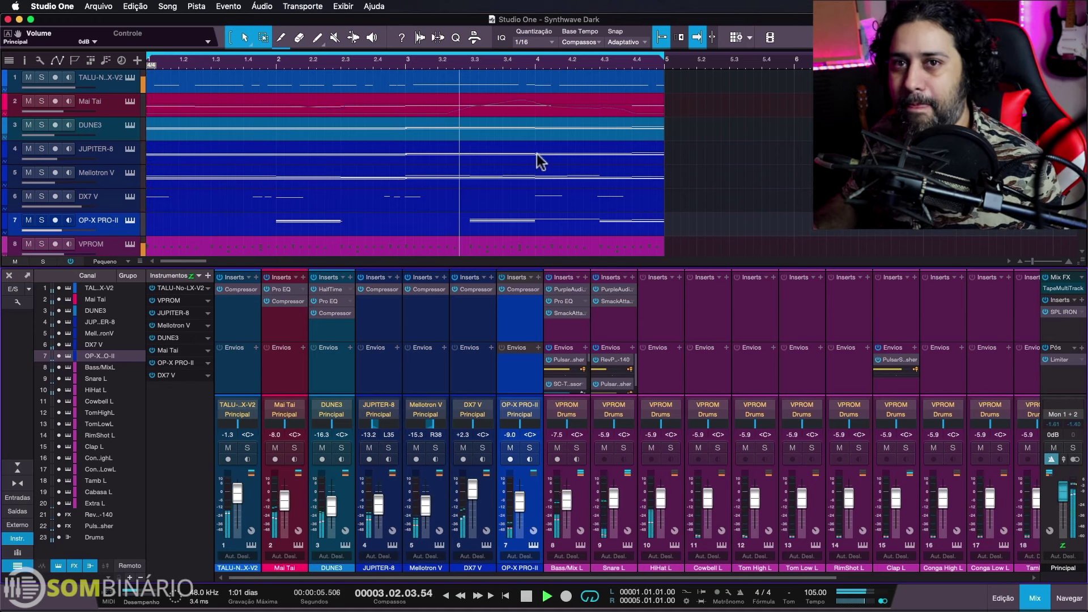